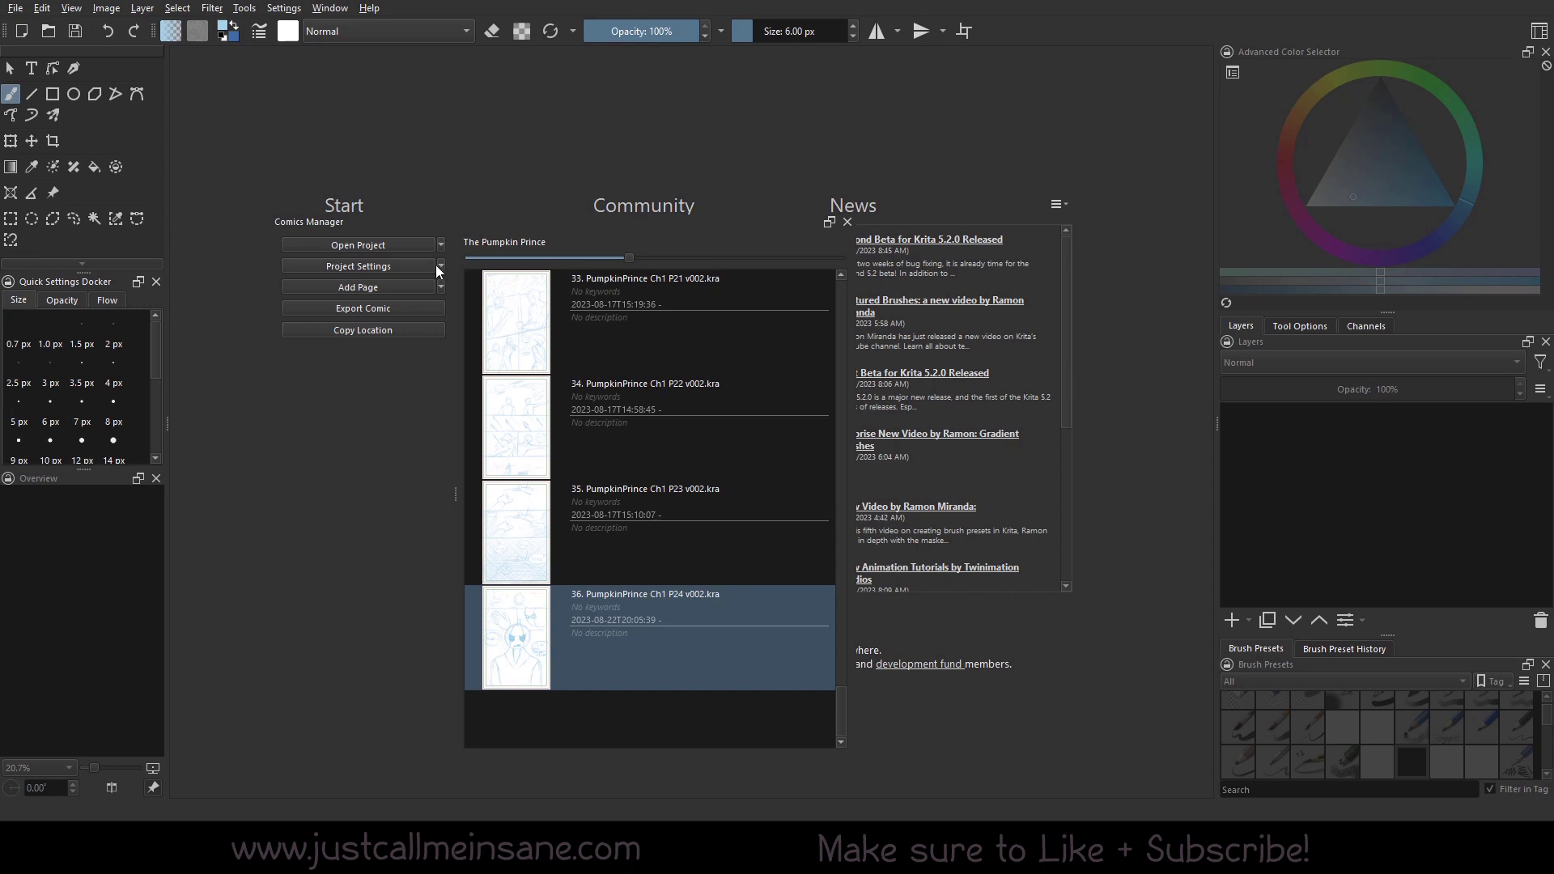
# Step: Nudge the Comics Manager panel lower and check the Settings Dockers list without changing it
pyautogui.moveTo(317, 220)
pyautogui.mouseDown()
pyautogui.moveTo(322, 239)
pyautogui.moveTo(273, 242)
pyautogui.moveTo(320, 232)
pyautogui.mouseUp()
pyautogui.click(272, 12)
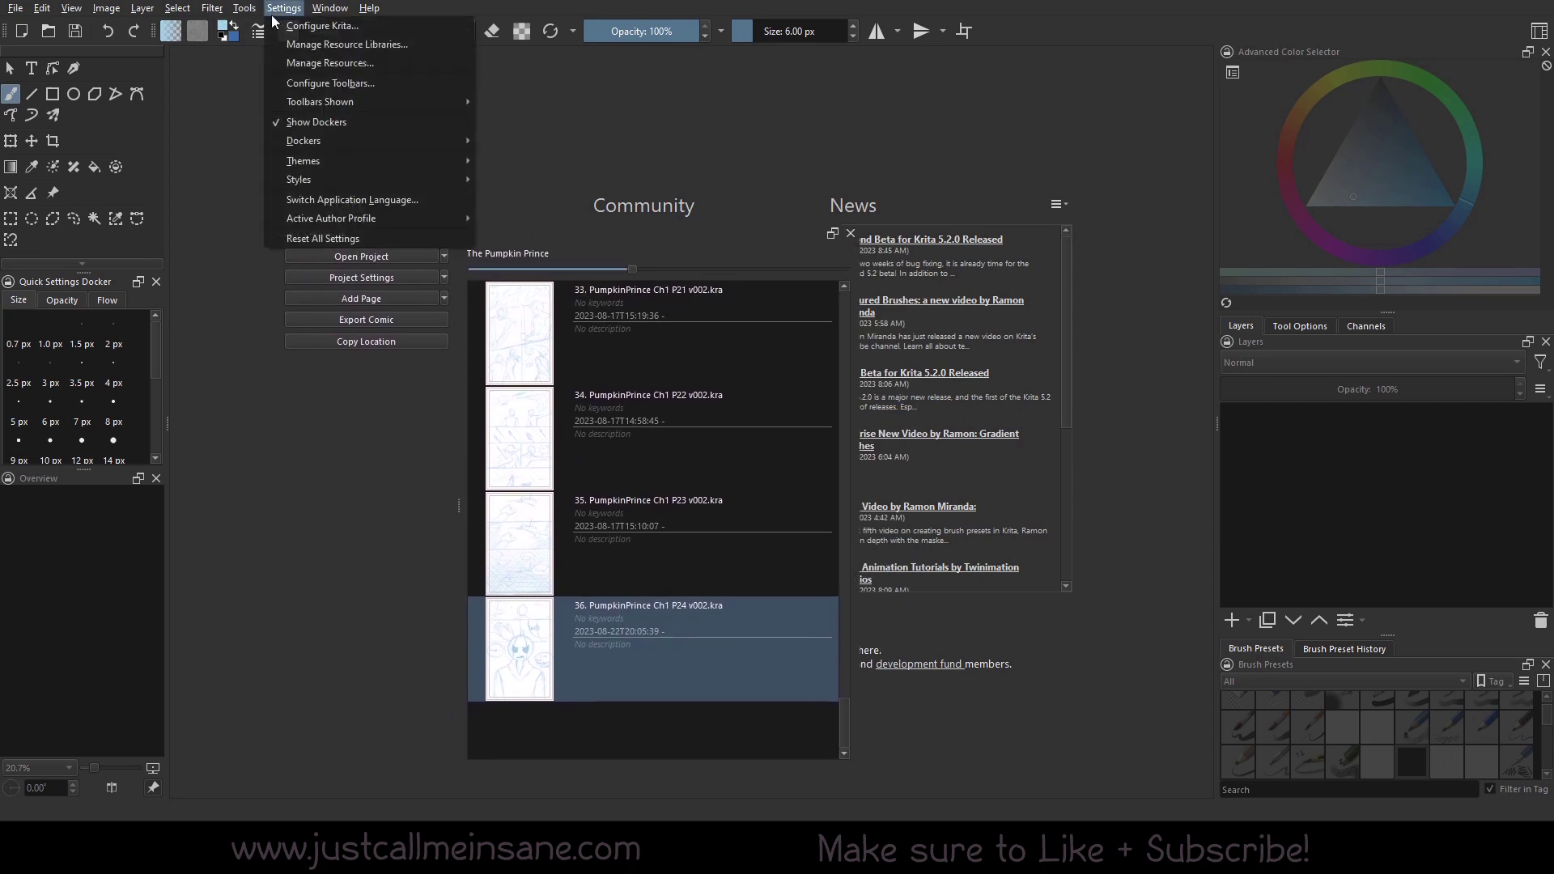
pyautogui.moveTo(333, 142)
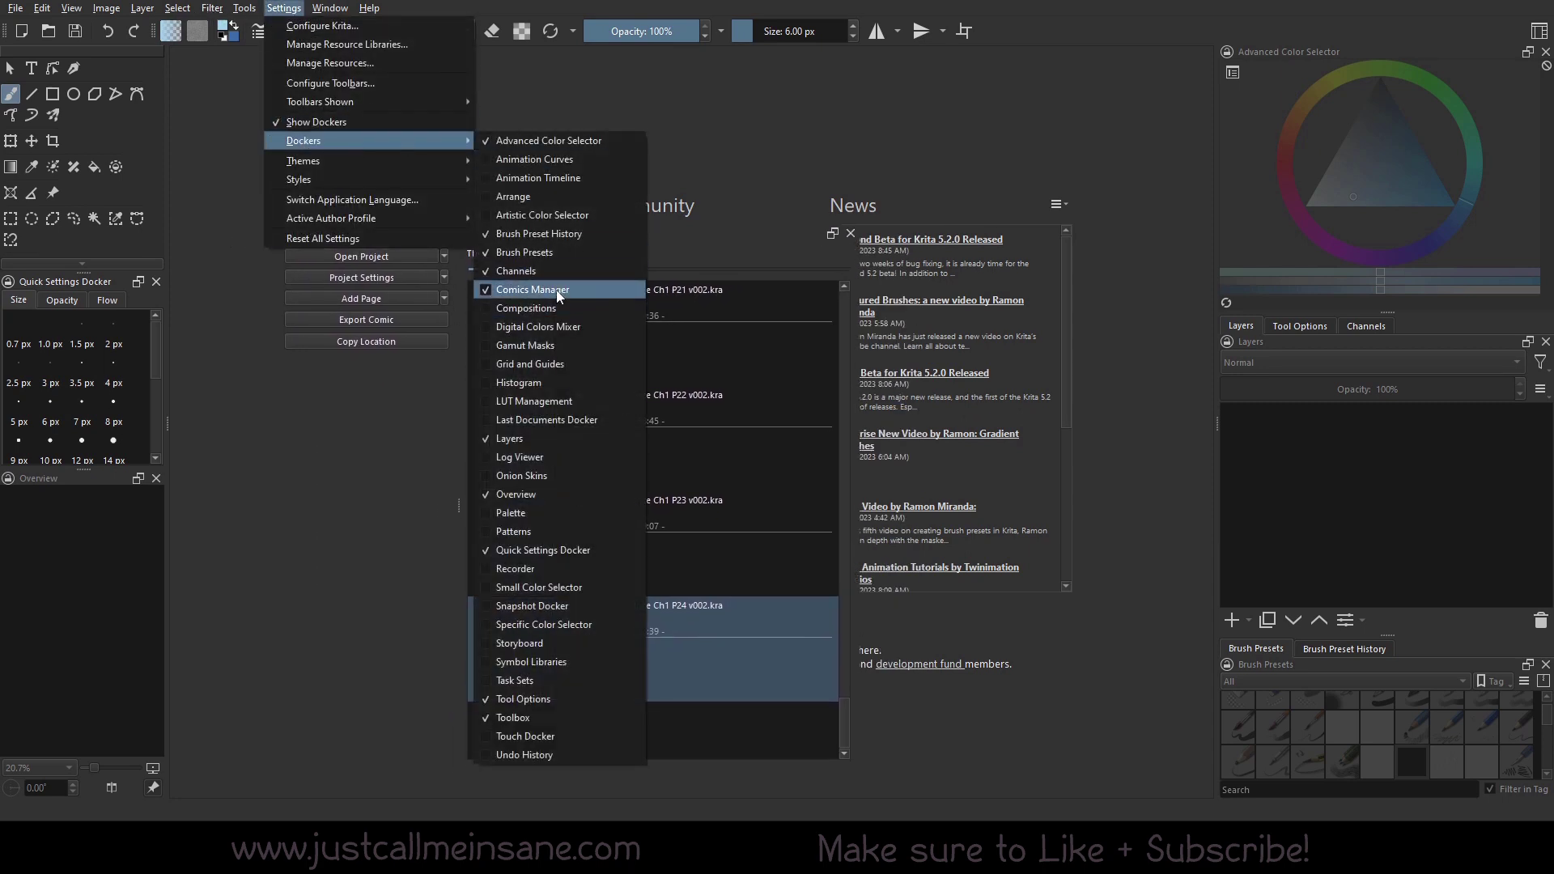
pyautogui.click(719, 228)
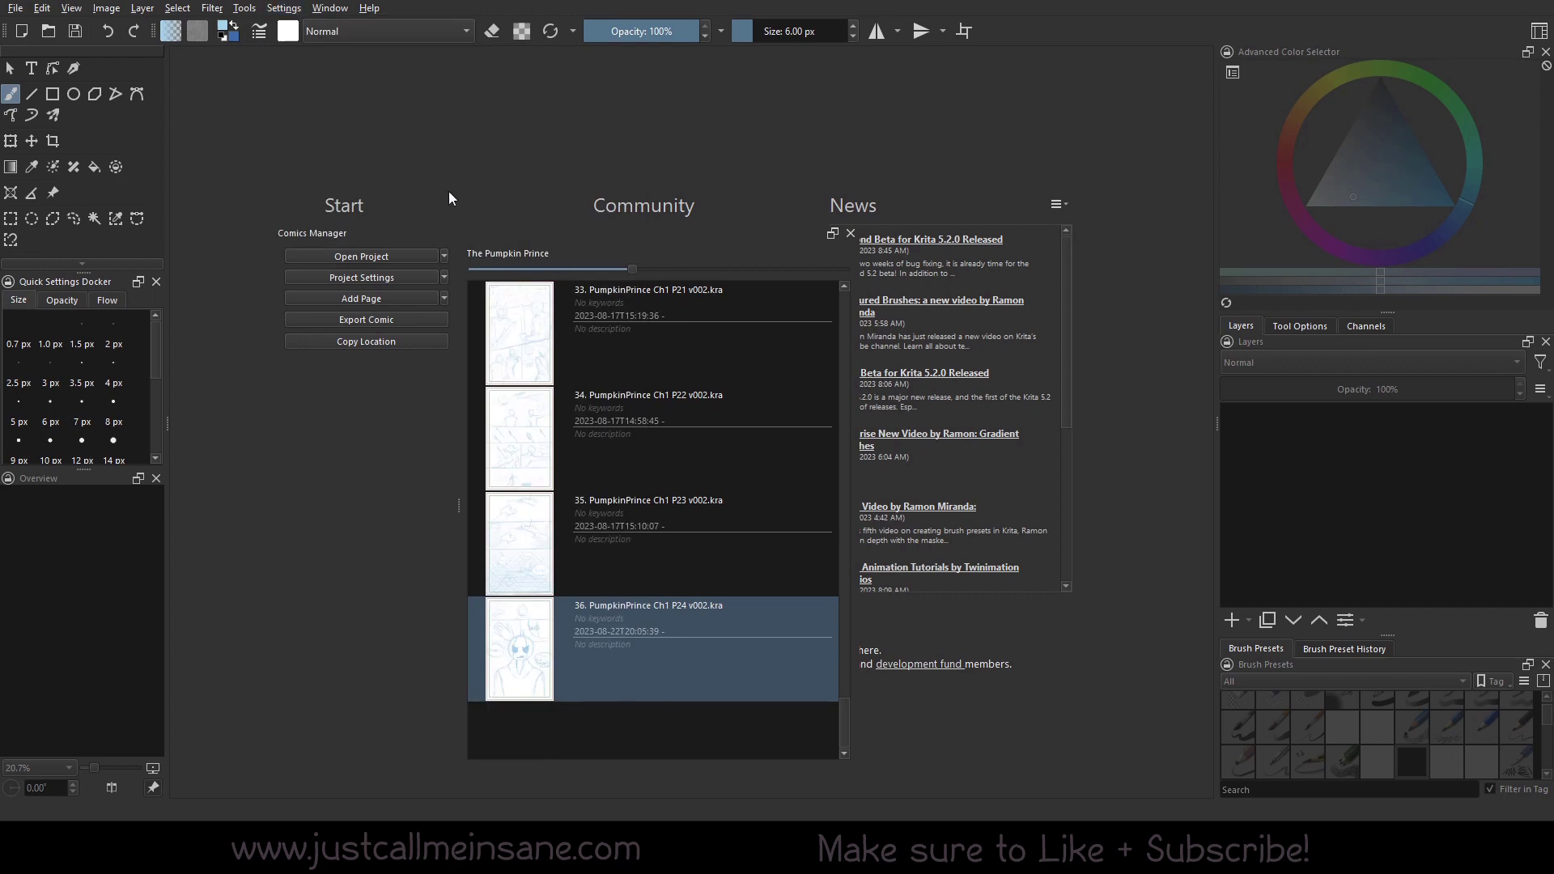
# Step: Open comicConfig.json from Documents > Krita > The Pumpkin Prince as the comic project
pyautogui.click(444, 256)
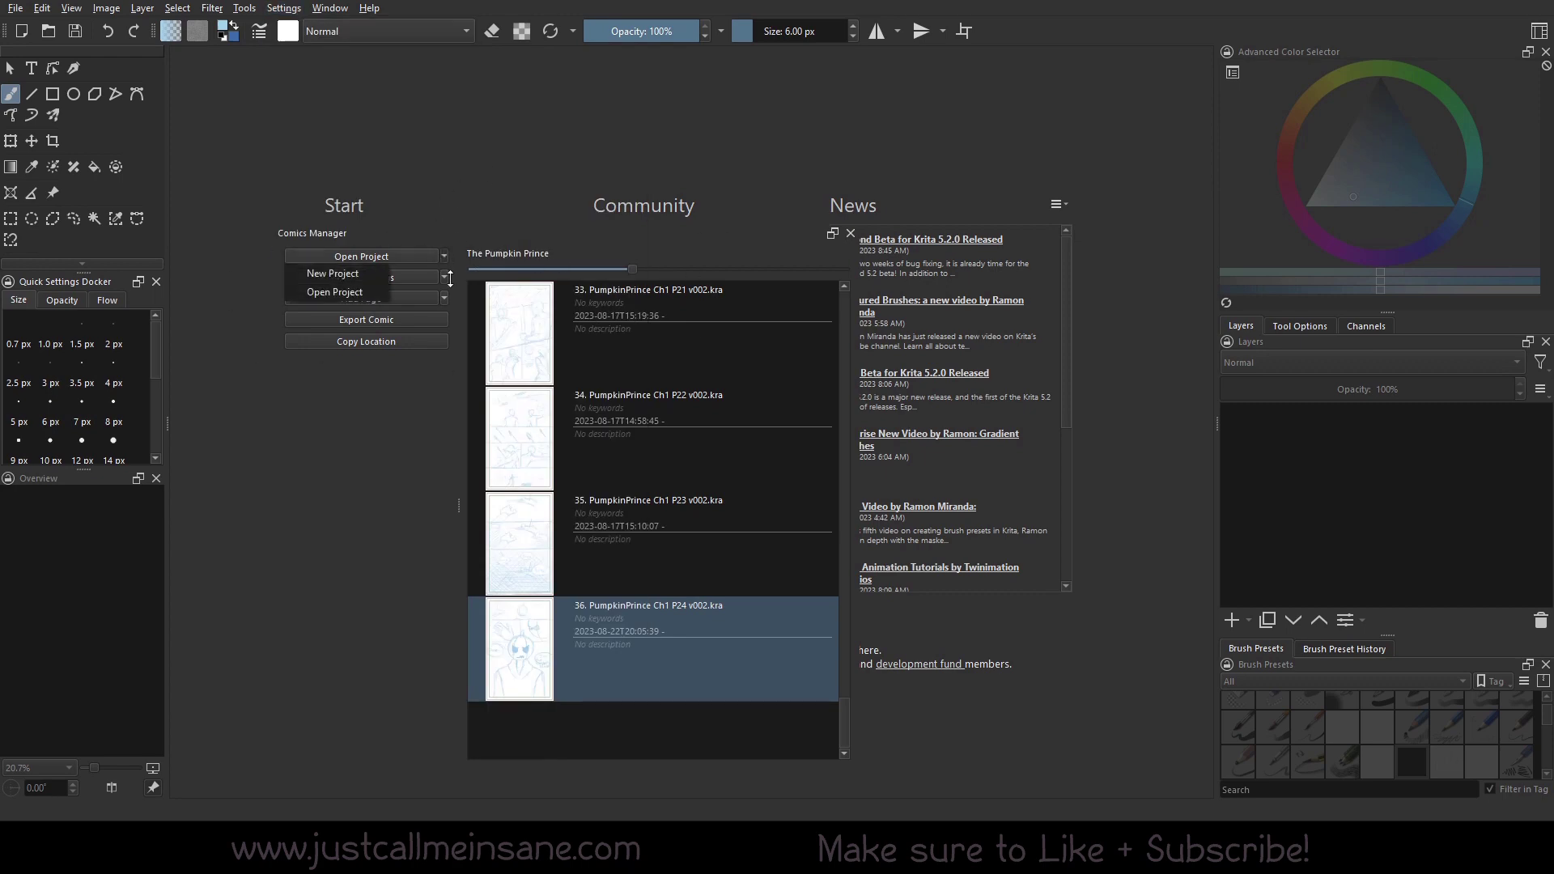
pyautogui.click(357, 294)
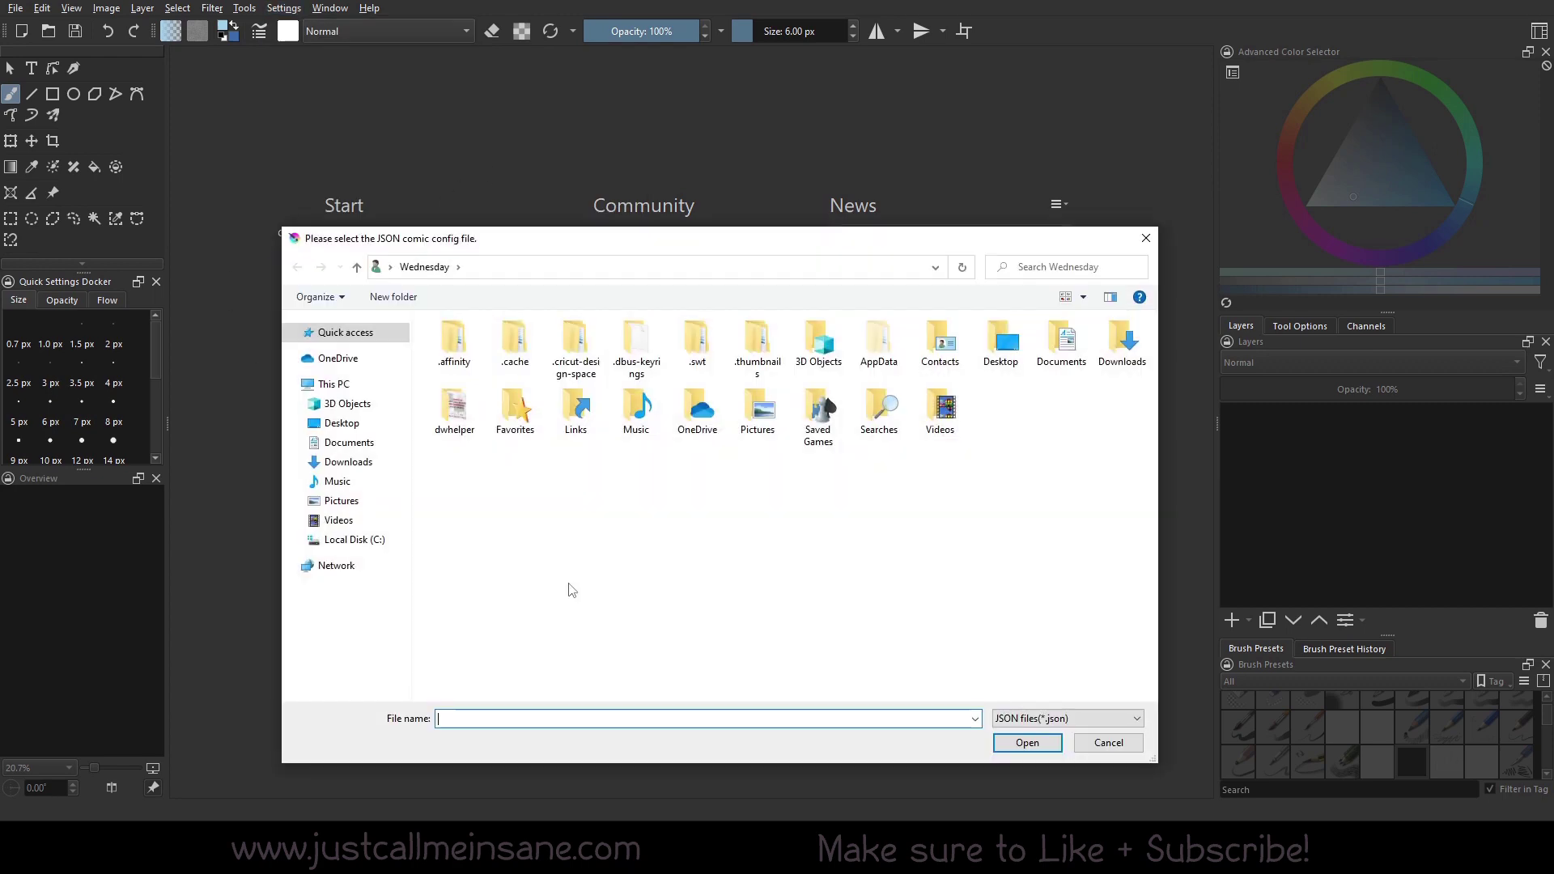
pyautogui.click(349, 442)
pyautogui.doubleClick(470, 632)
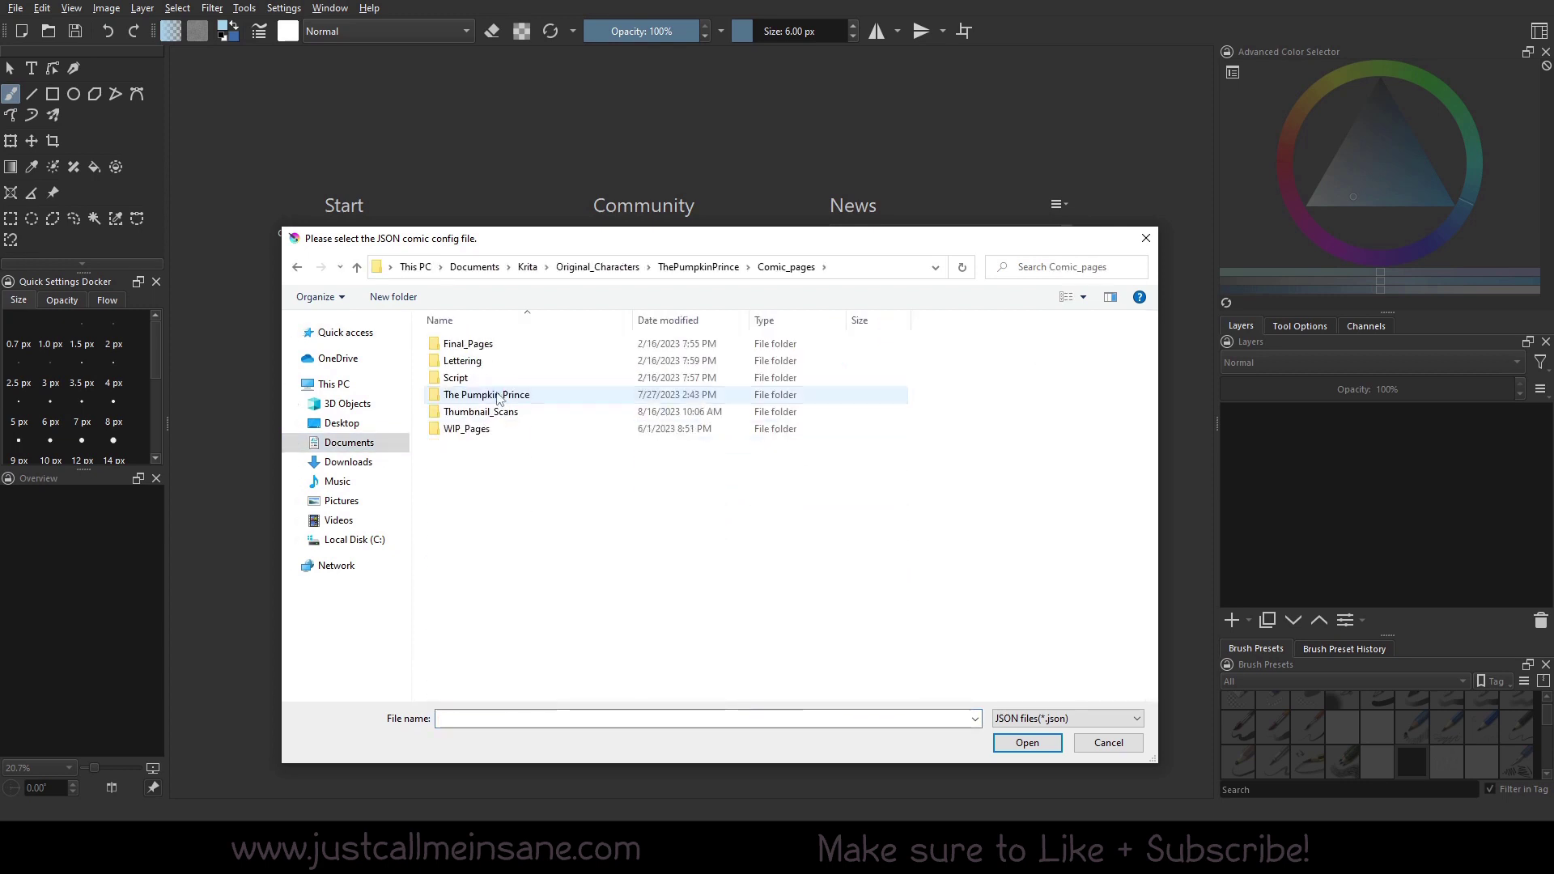
pyautogui.doubleClick(510, 410)
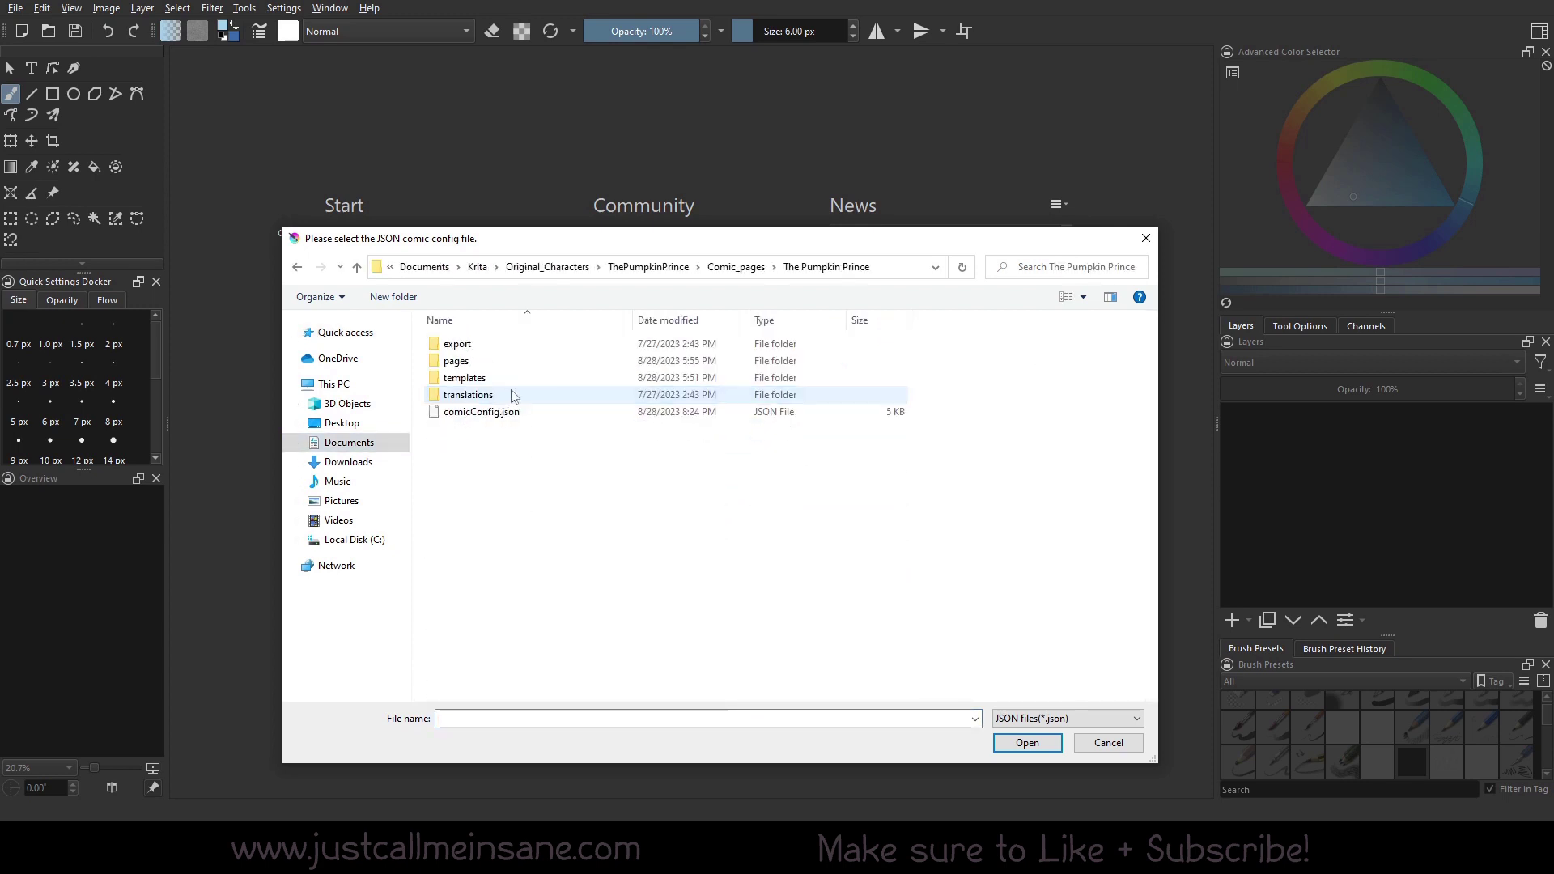
pyautogui.click(525, 413)
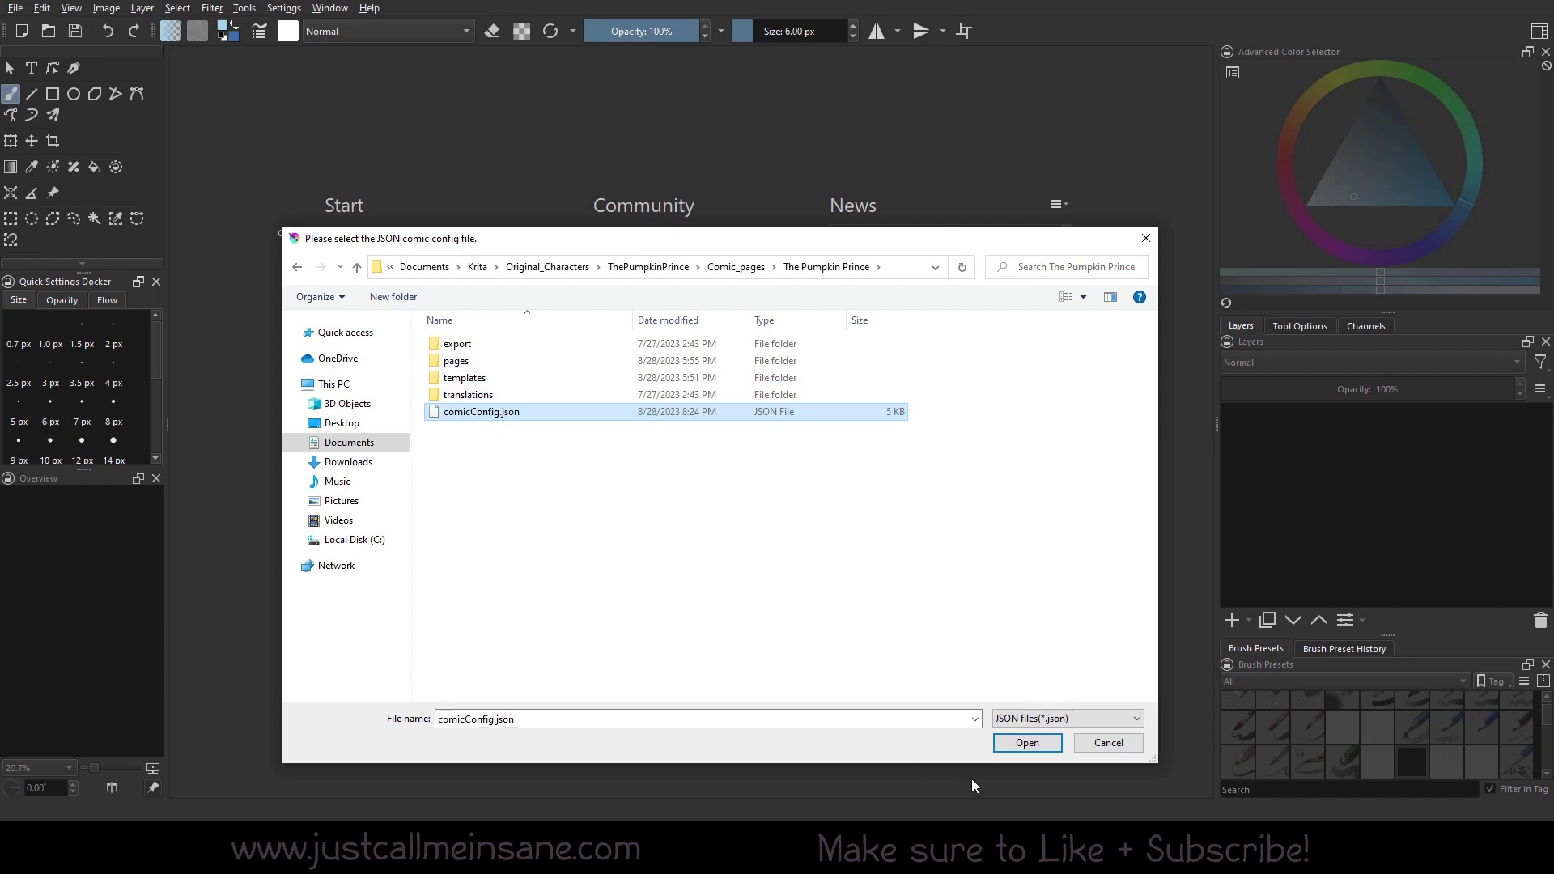
pyautogui.click(1079, 753)
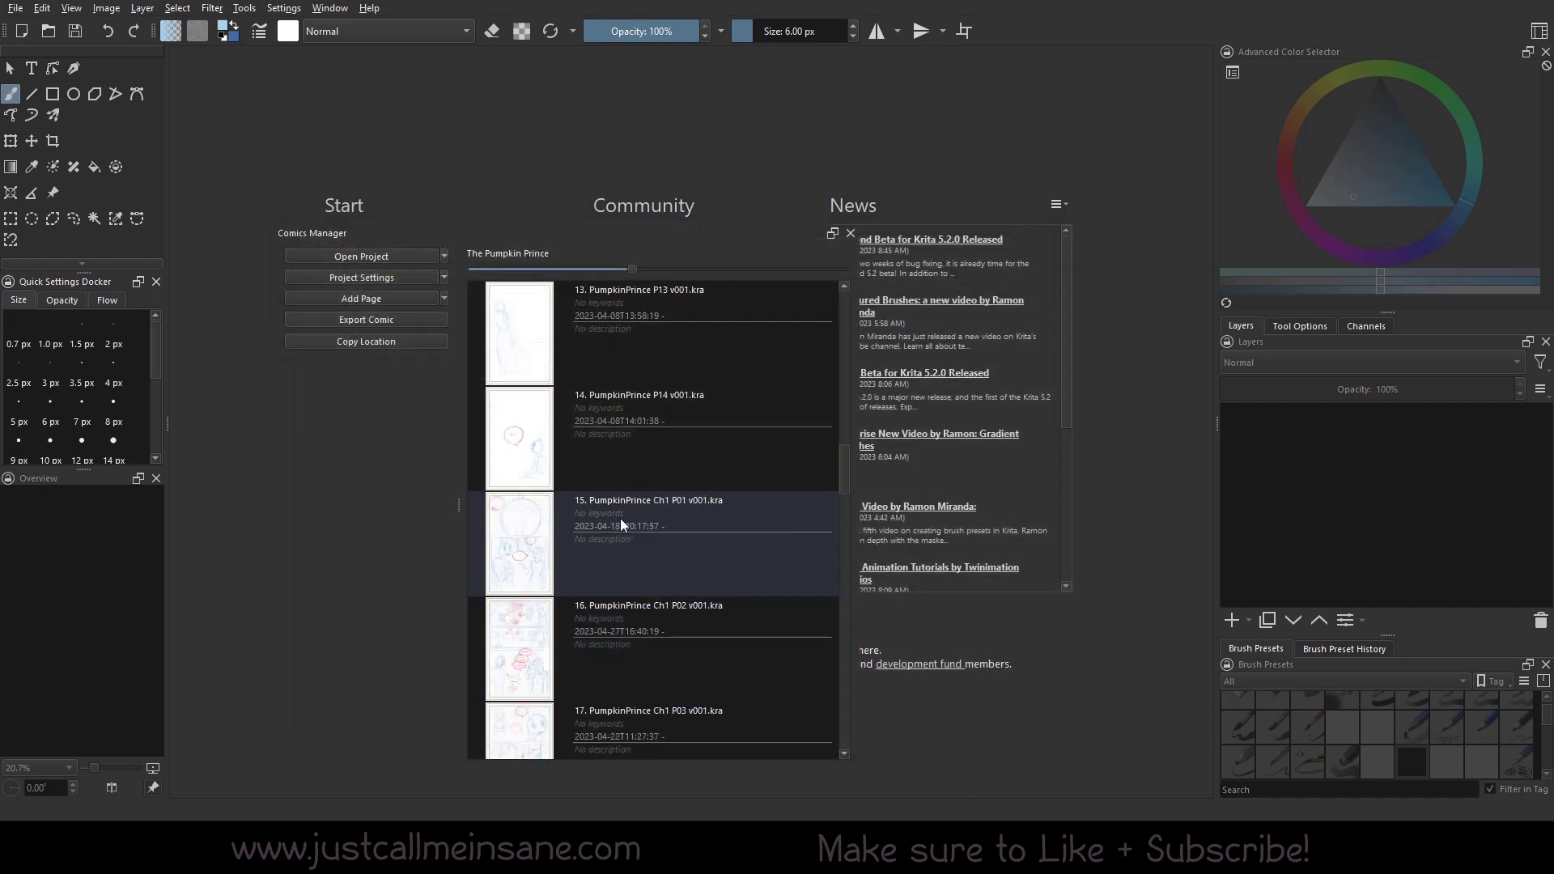
# Step: Open The Pumpkin Prince's Project Settings dialog and move it to the lower left
pyautogui.scroll(-3, 620, 518)
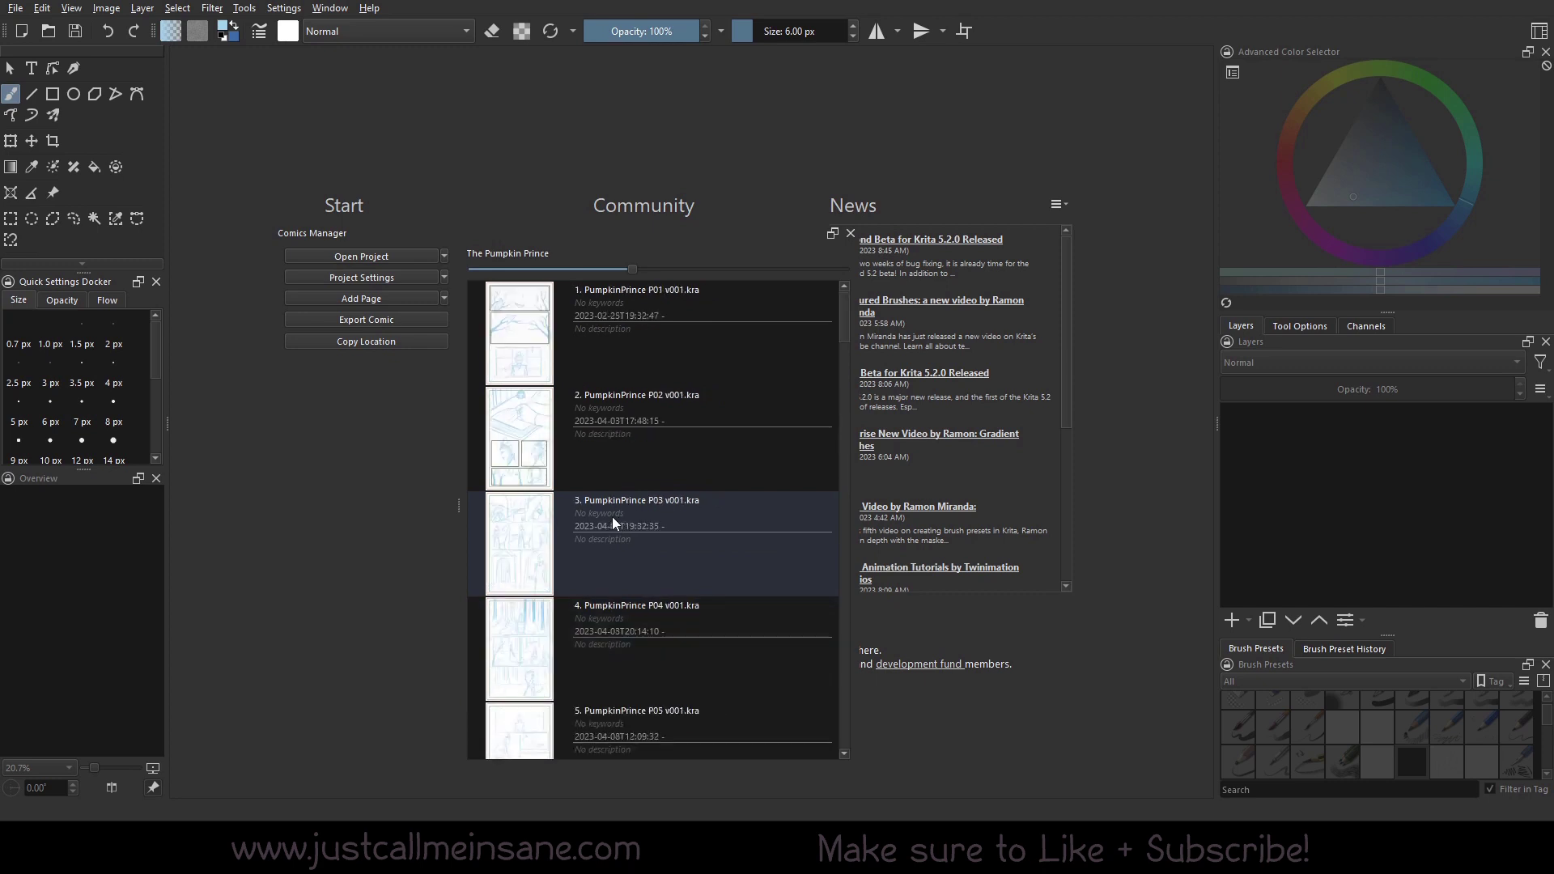
pyautogui.scroll(3, 612, 517)
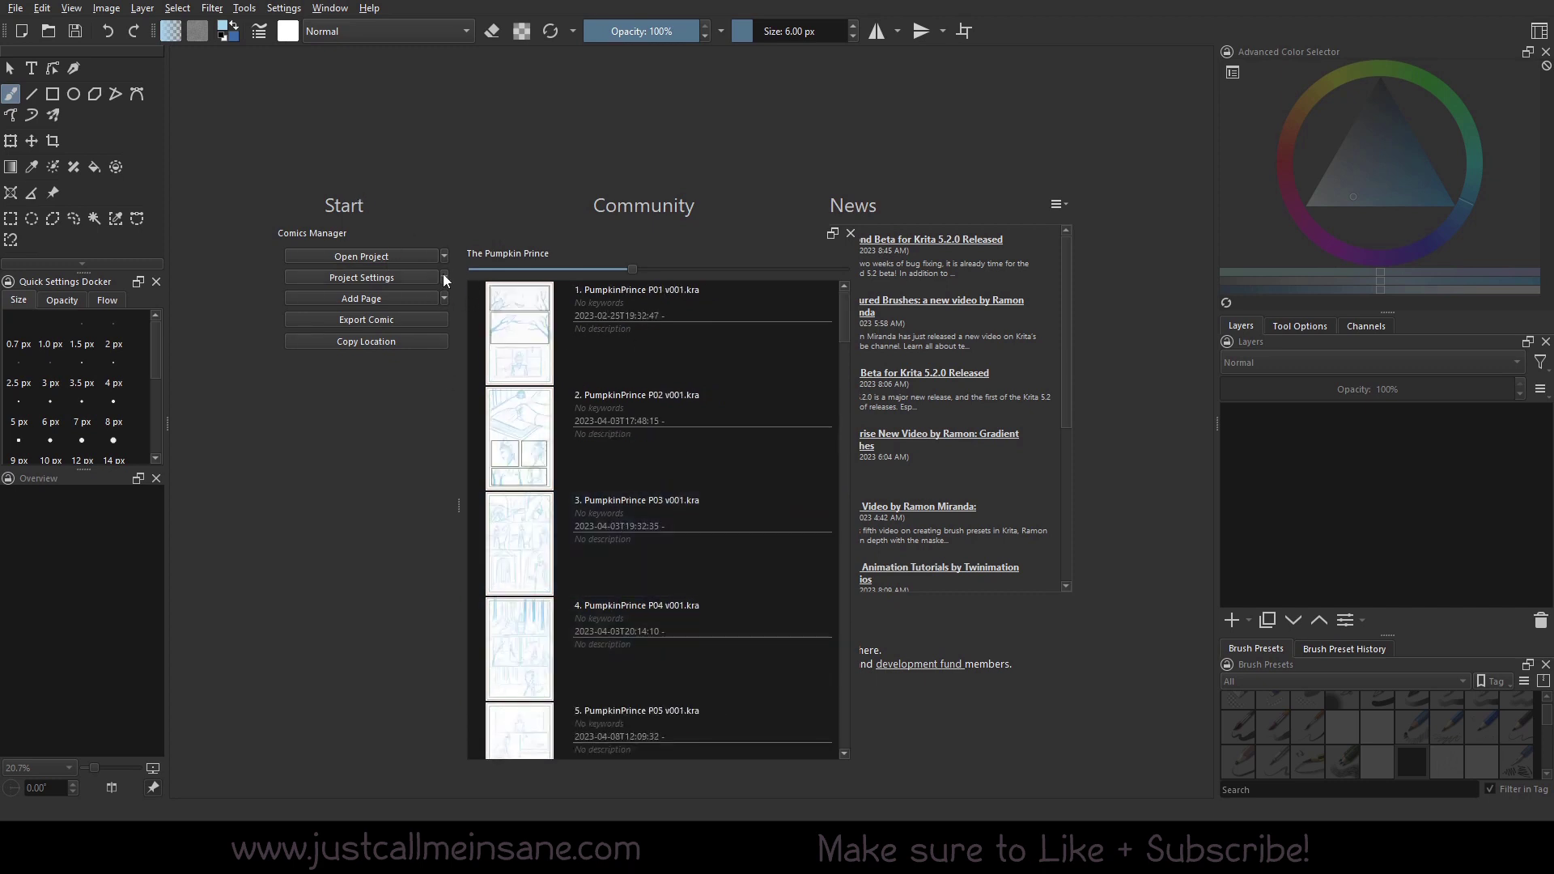
pyautogui.click(410, 277)
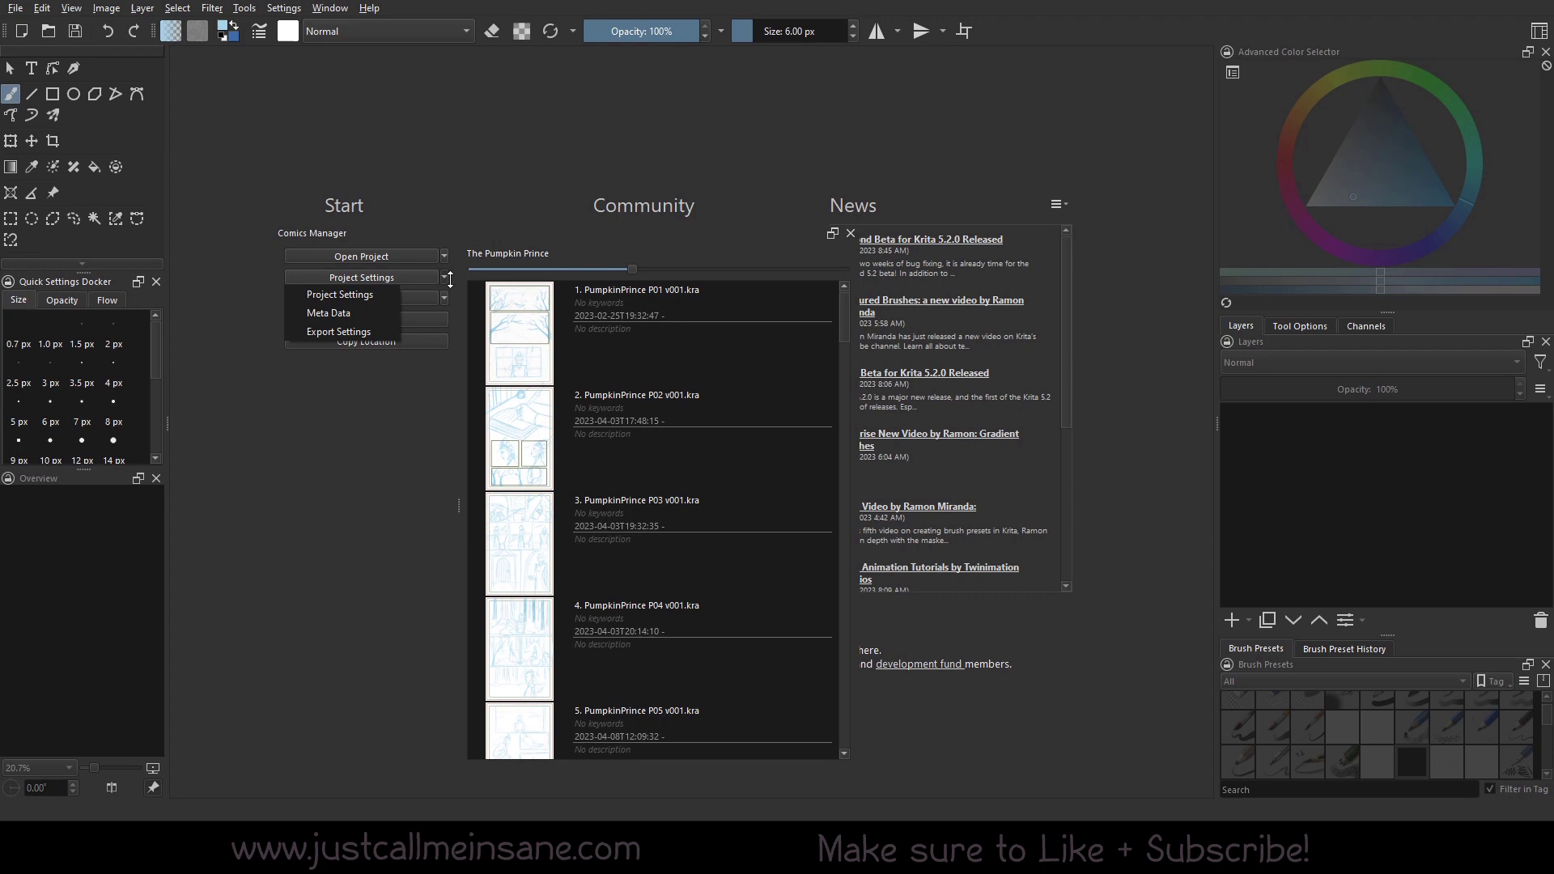
pyautogui.click(375, 294)
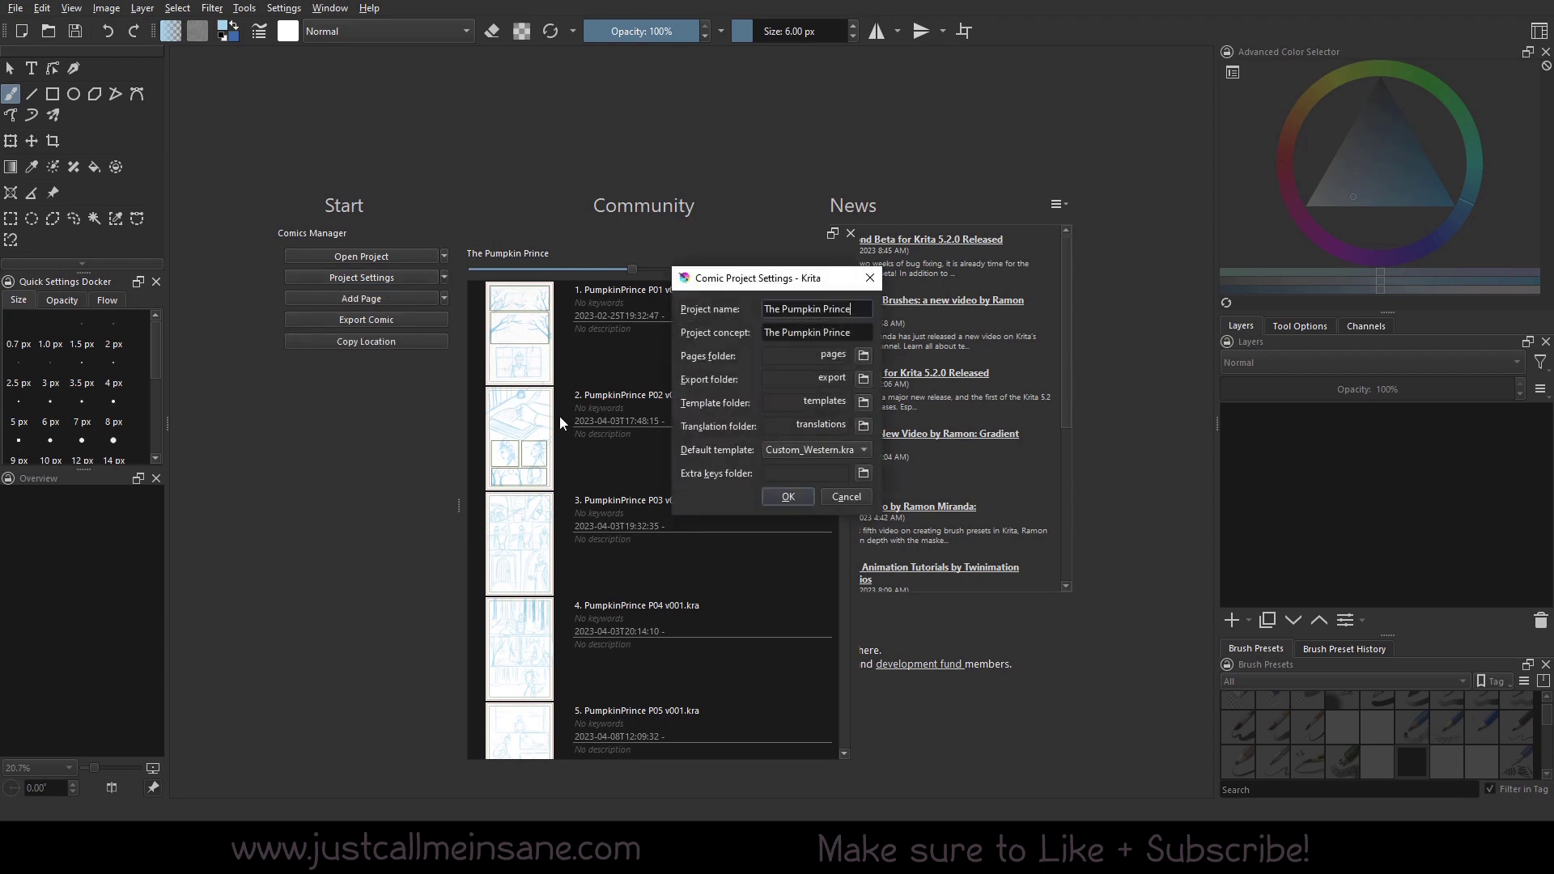
pyautogui.moveTo(714, 289); pyautogui.dragTo(310, 405)
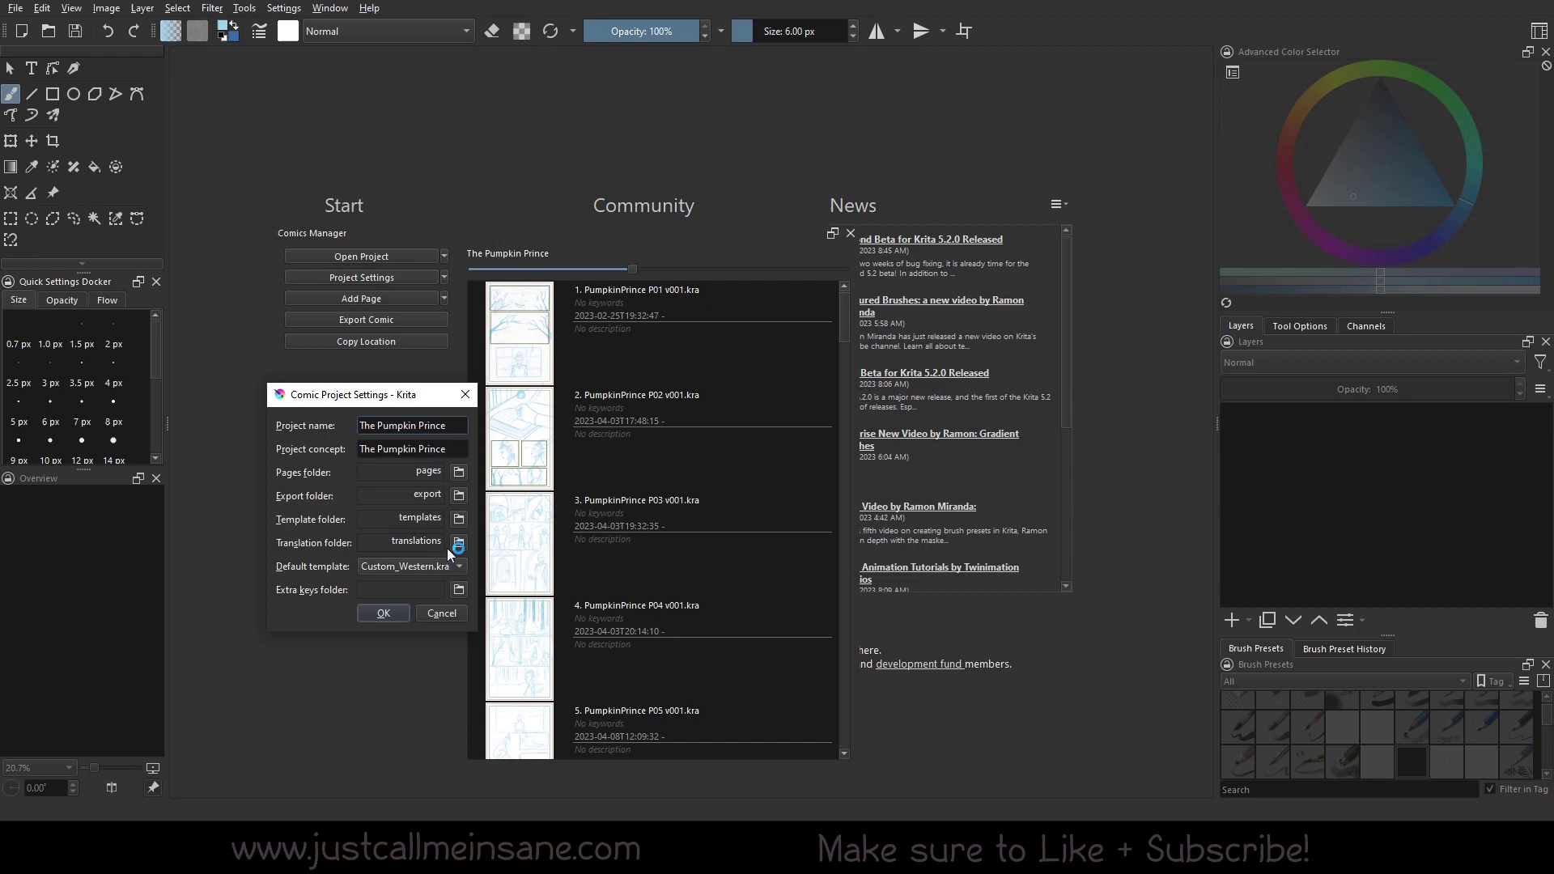
# Step: Browse for the Pages folder and confirm 'pages' as the project's pages folder
pyautogui.click(459, 471)
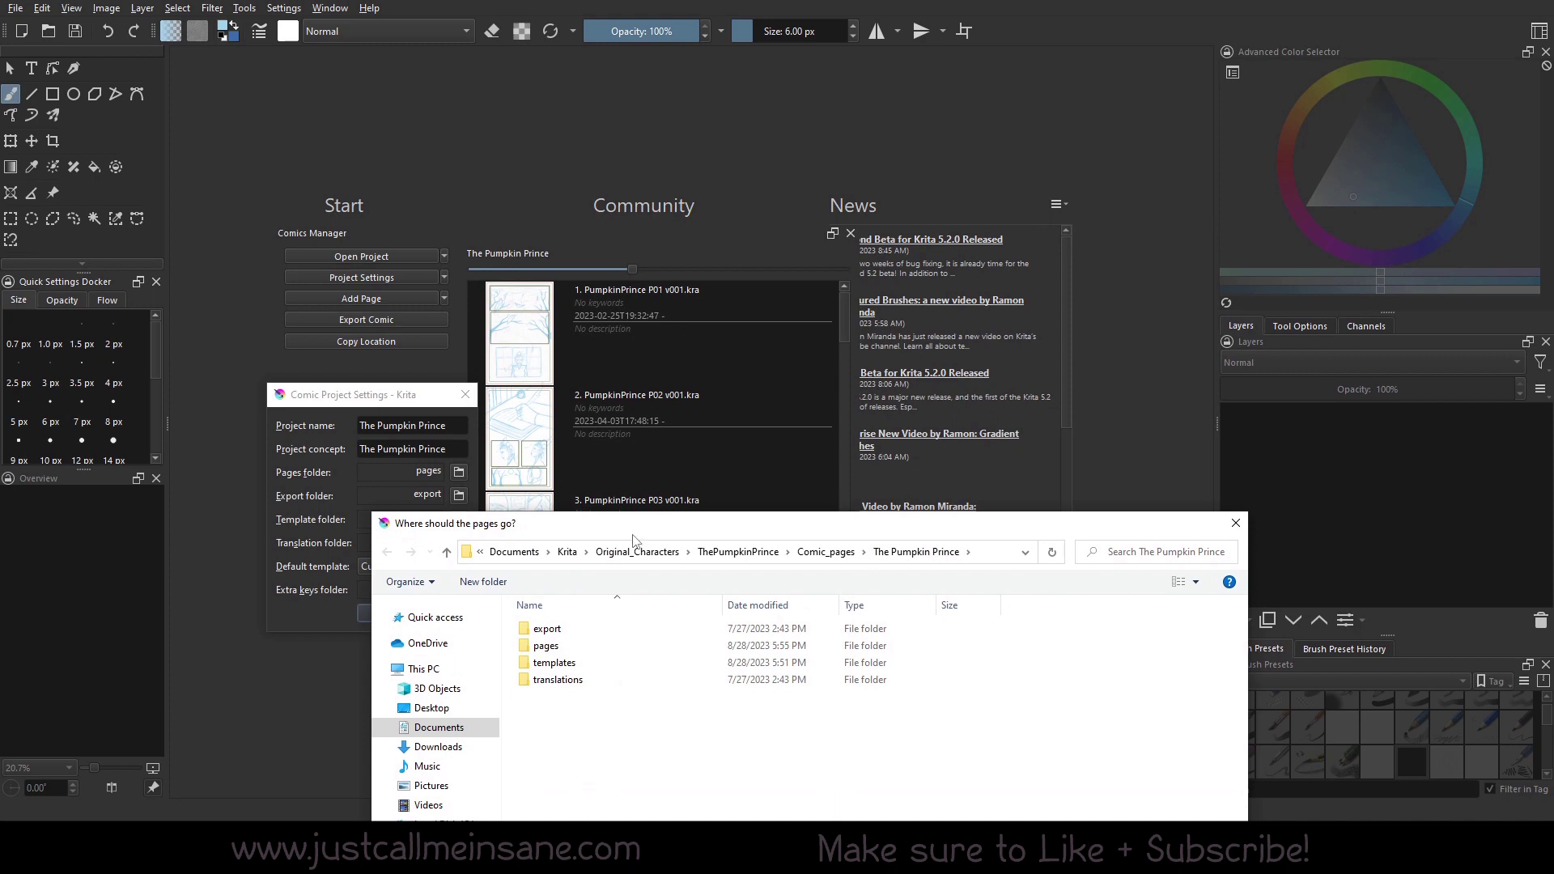
pyautogui.moveTo(617, 526); pyautogui.dragTo(668, 228)
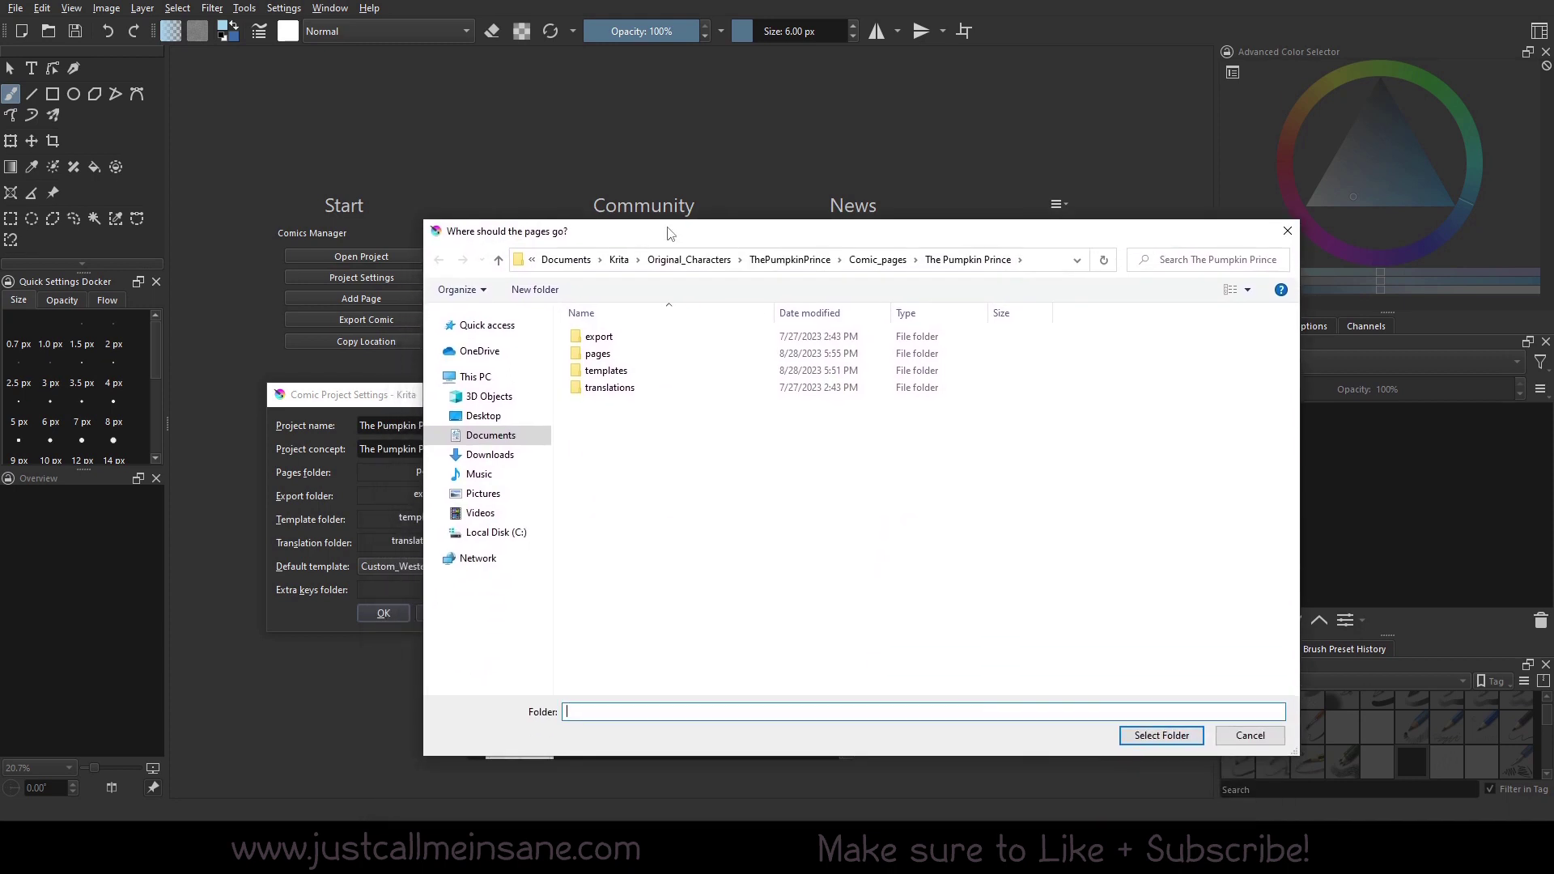
pyautogui.click(603, 356)
pyautogui.doubleClick(604, 363)
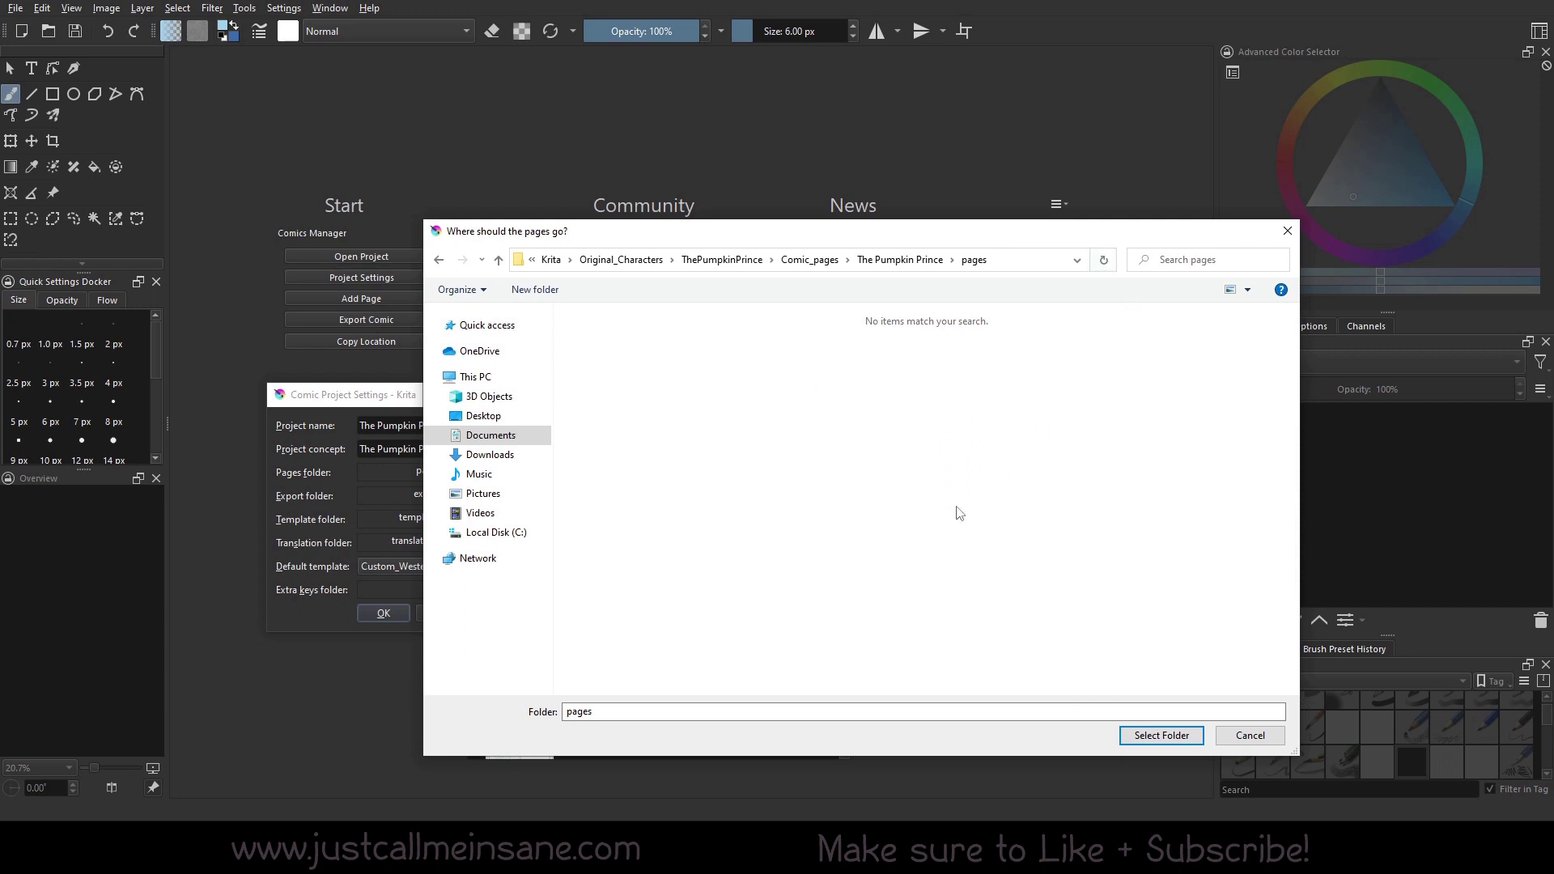
pyautogui.click(893, 259)
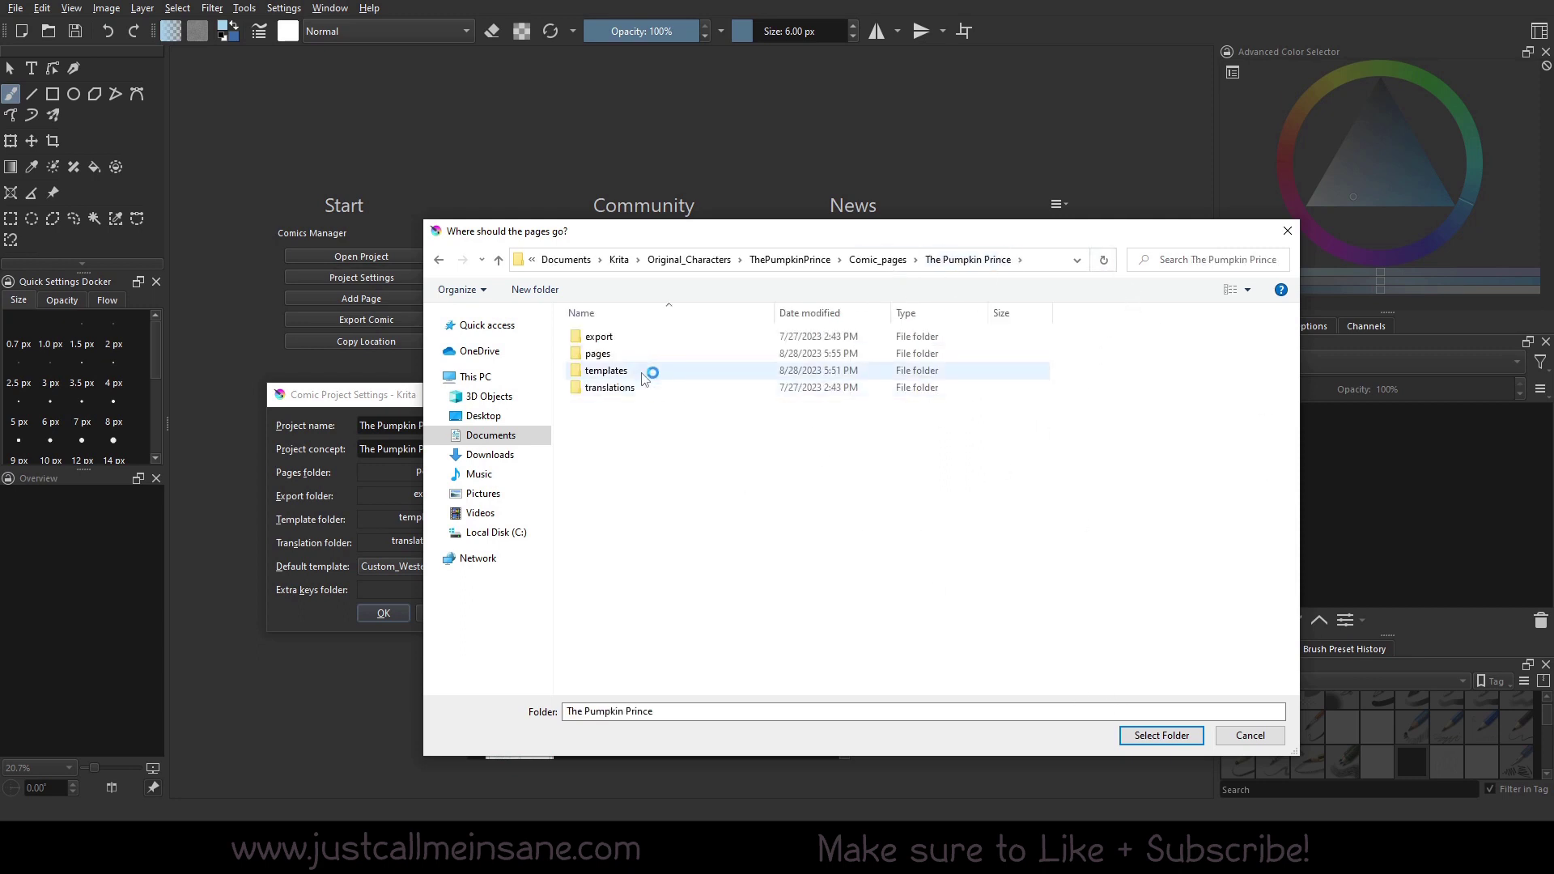
pyautogui.click(628, 356)
pyautogui.click(1162, 738)
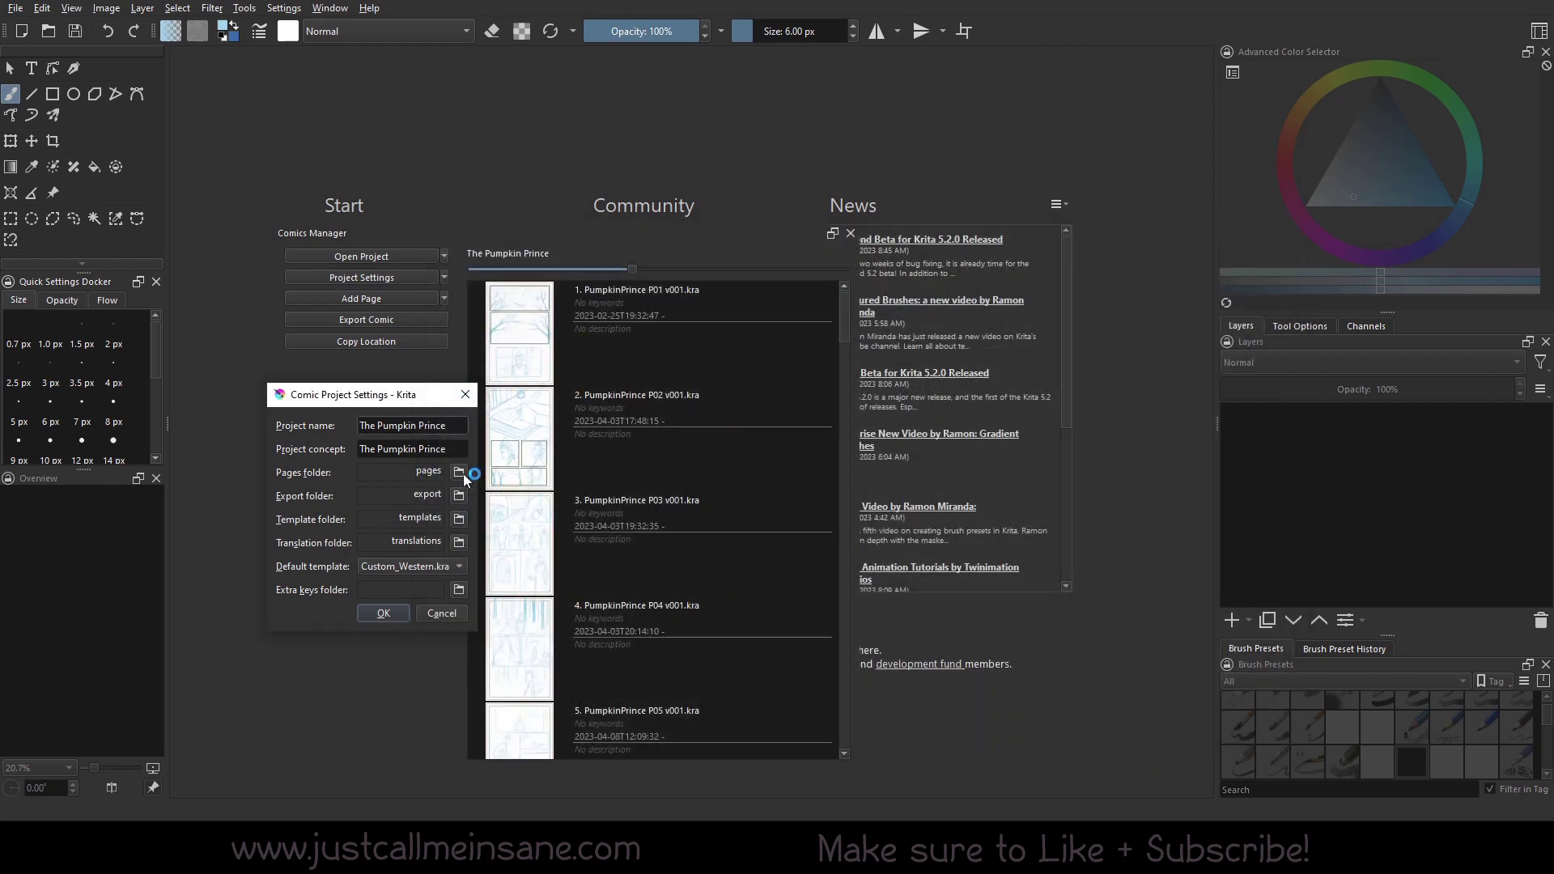
# Step: In the Pages folder picker, duplicate the pages folder by copying and pasting it
pyautogui.click(462, 474)
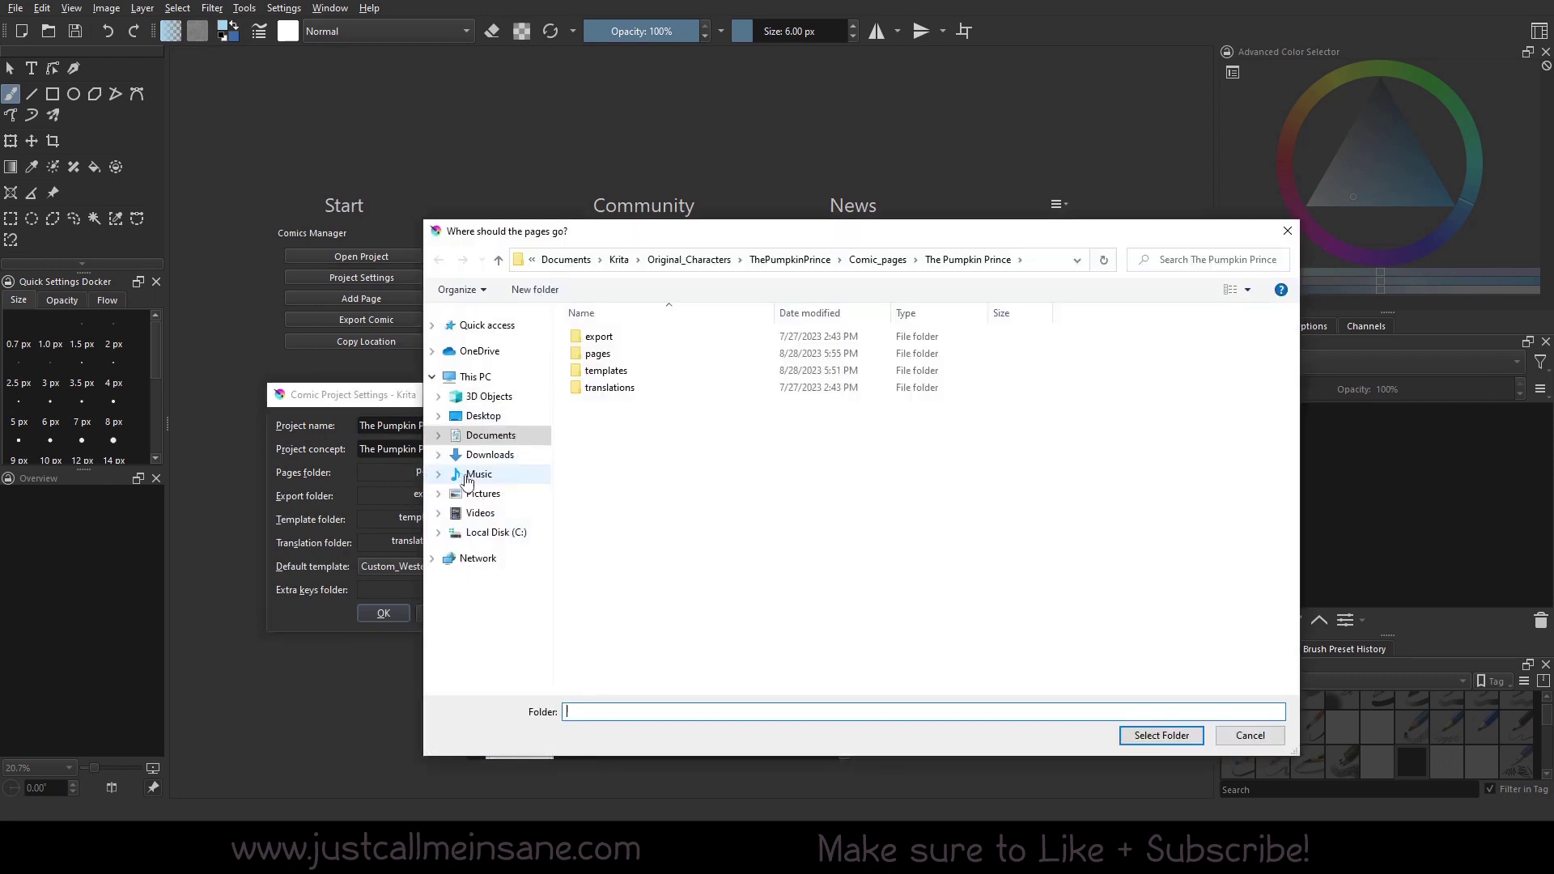
pyautogui.click(646, 353)
pyautogui.rightClick(648, 353)
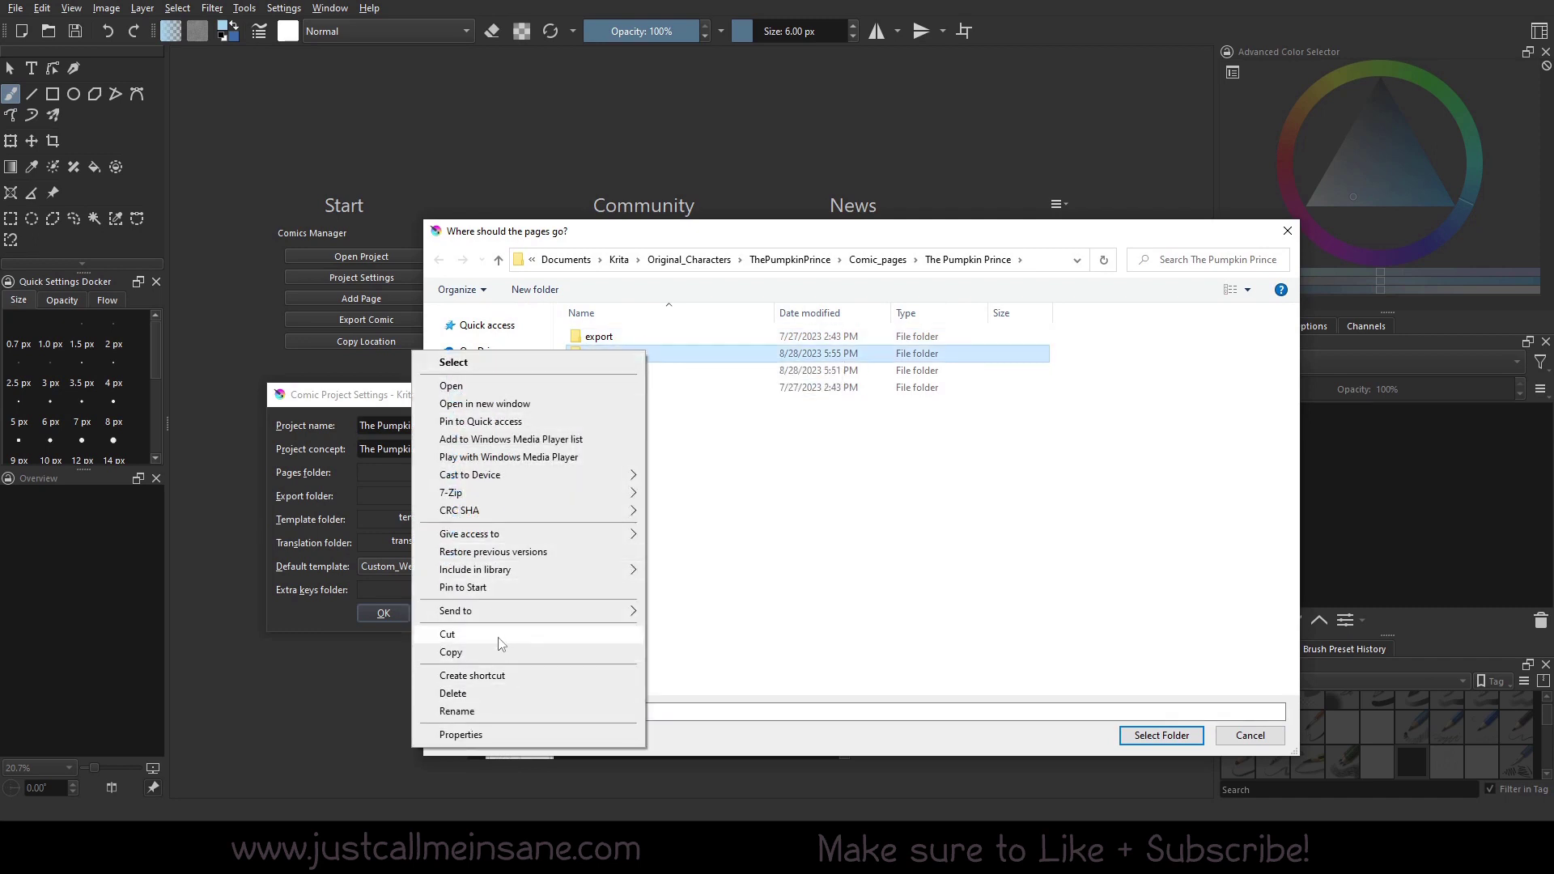
pyautogui.click(451, 653)
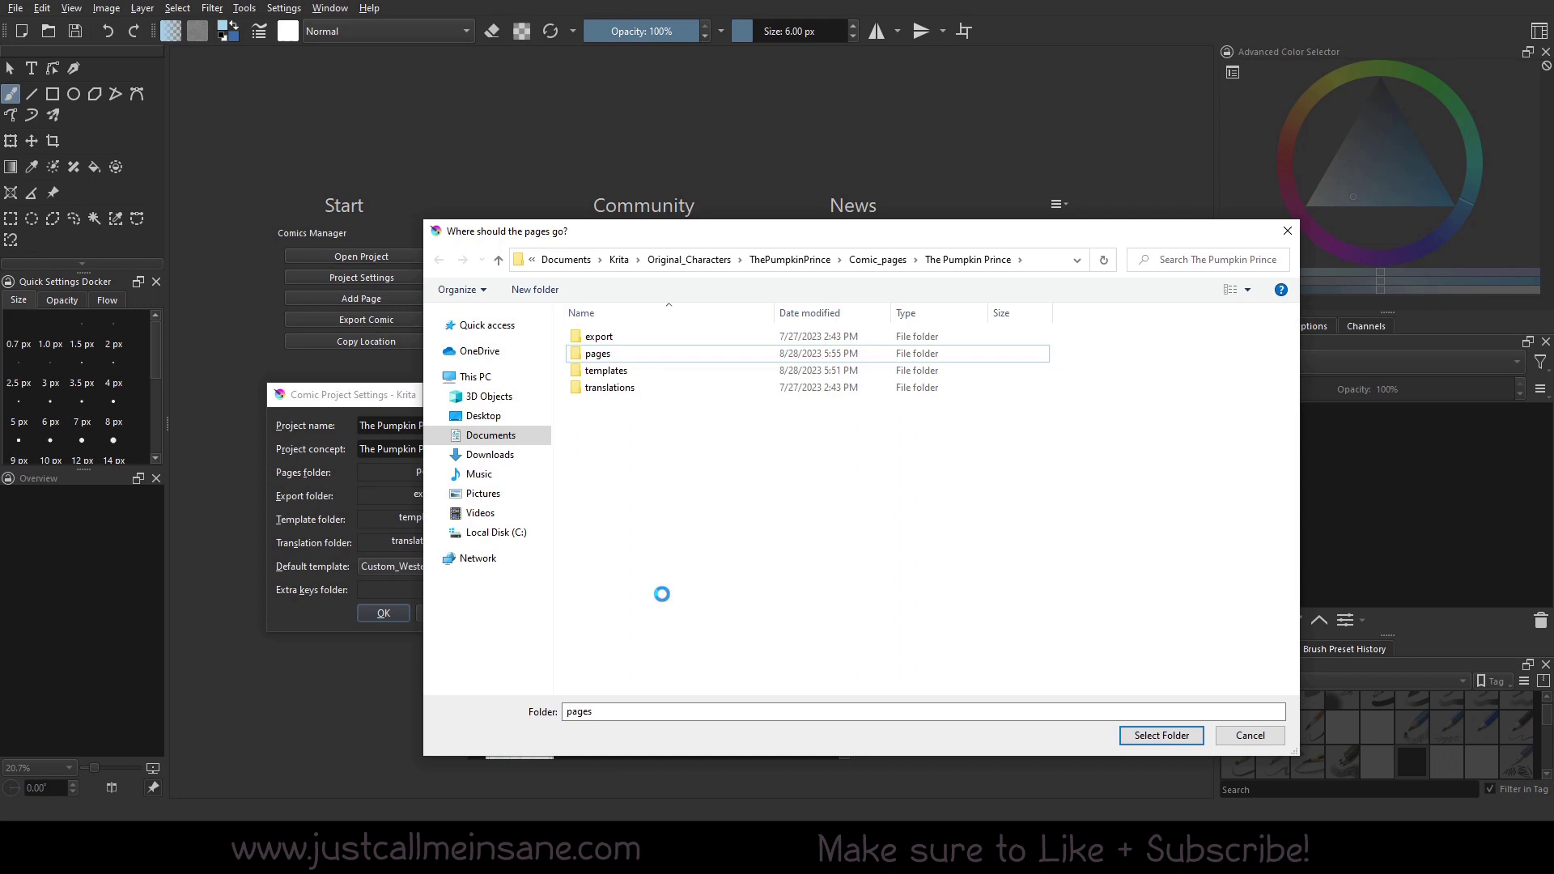
pyautogui.click(657, 598)
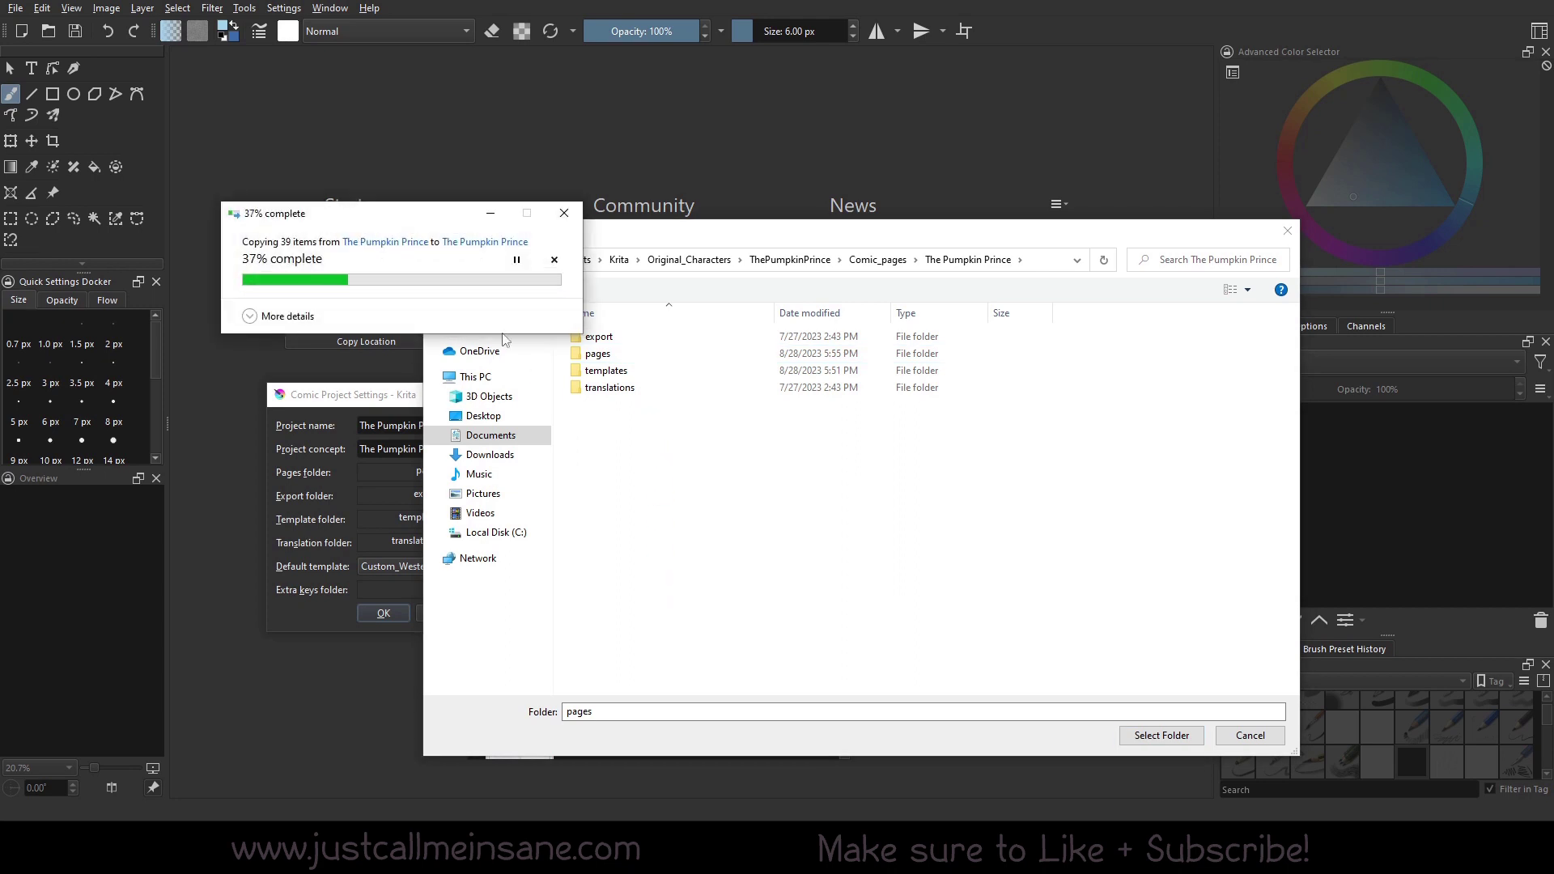
# Step: Rename the 'pages - Copy' folder to pages_linework
pyautogui.rightClick(663, 377)
pyautogui.press('Escape')
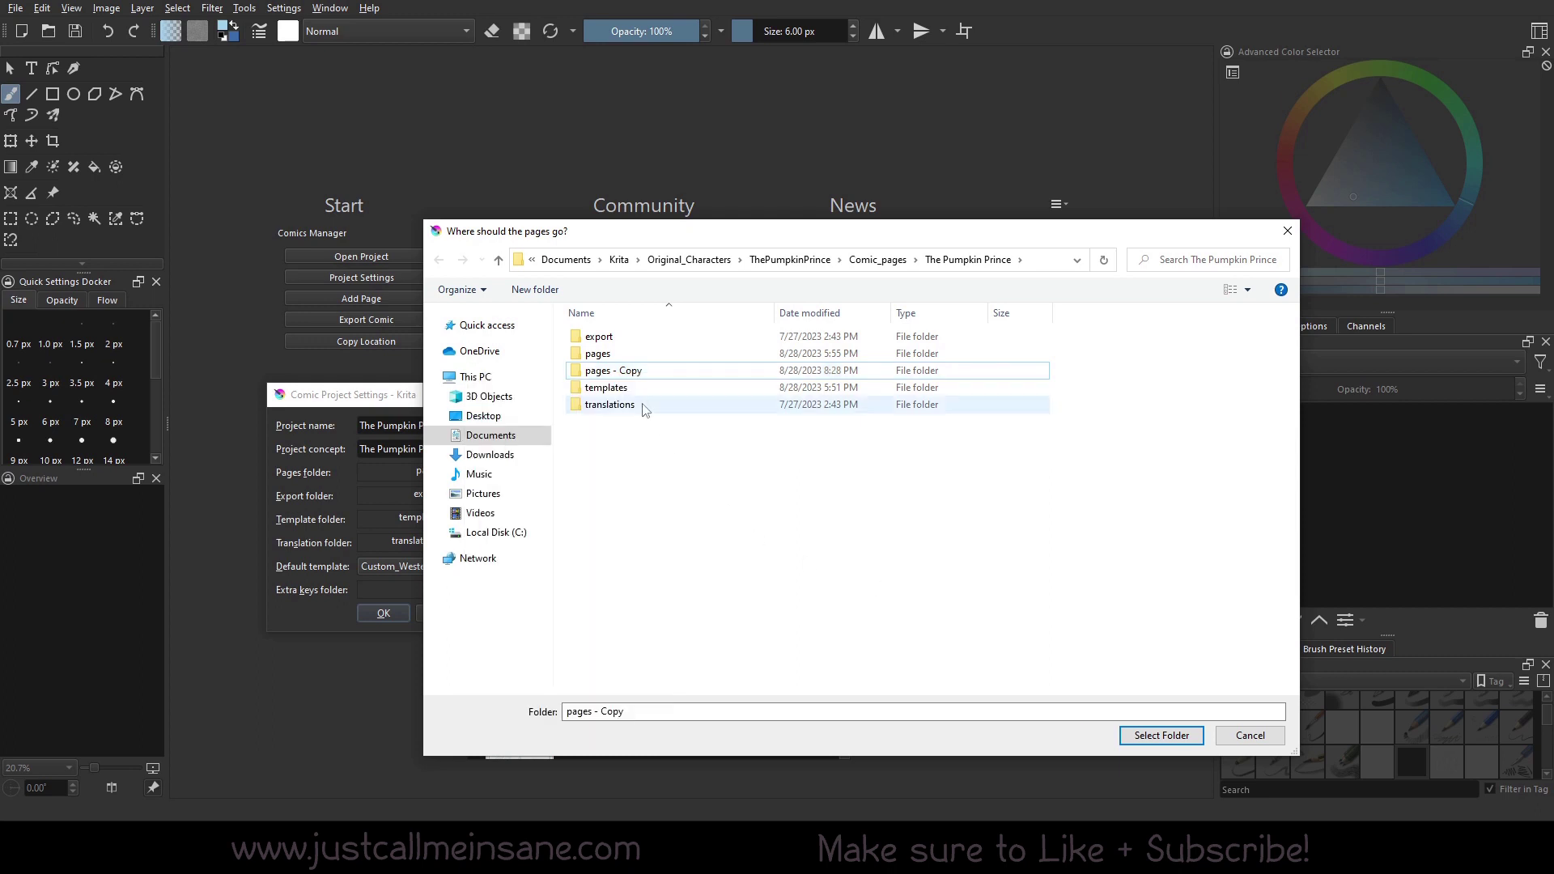
pyautogui.click(638, 372)
pyautogui.rightClick(638, 372)
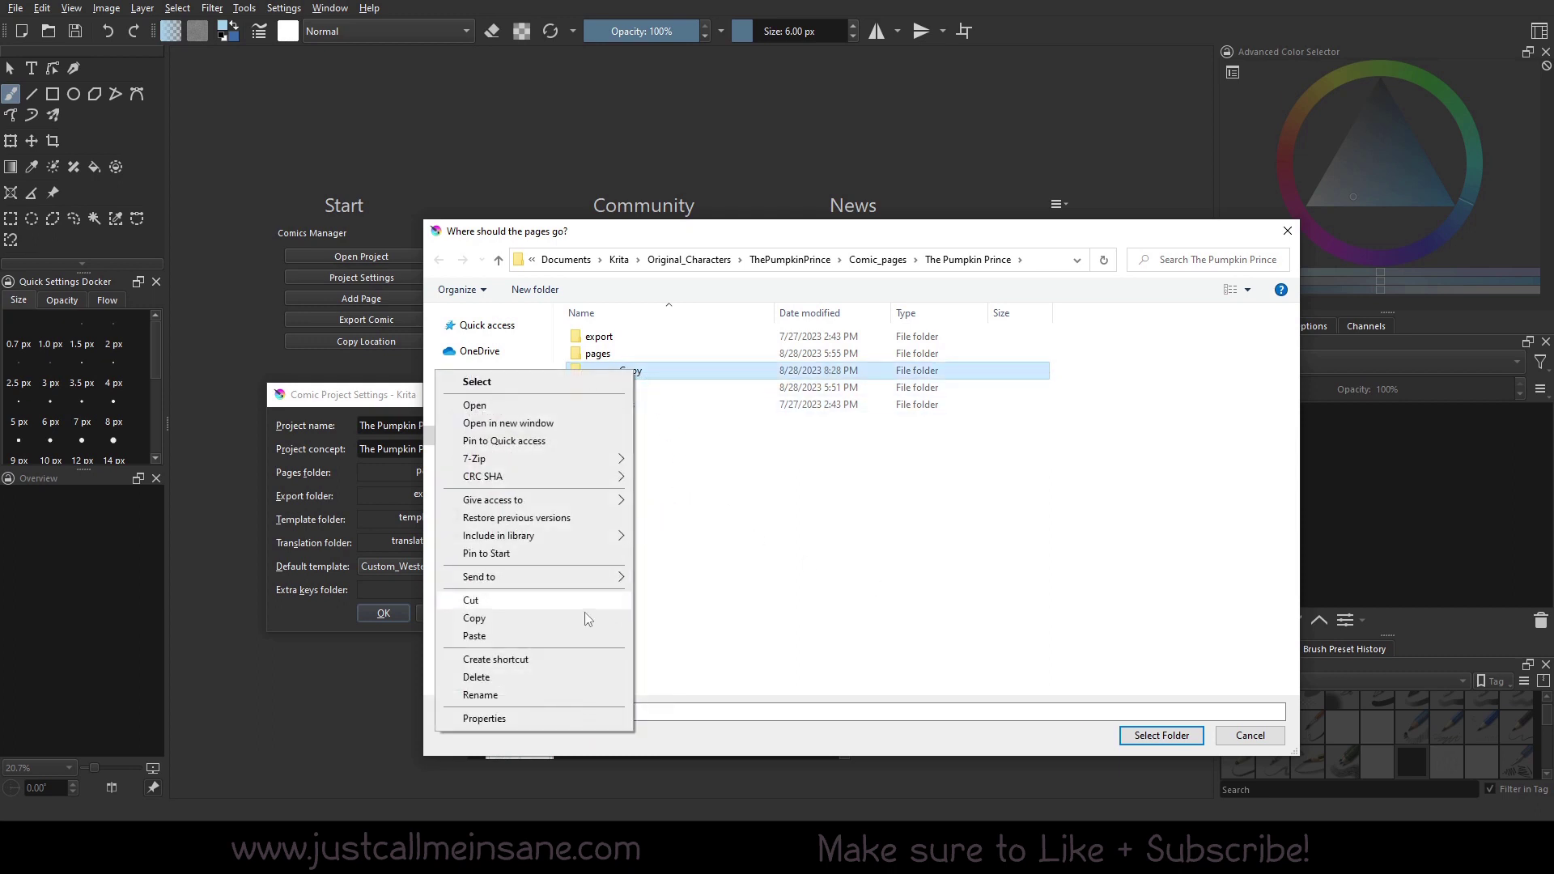
pyautogui.click(558, 695)
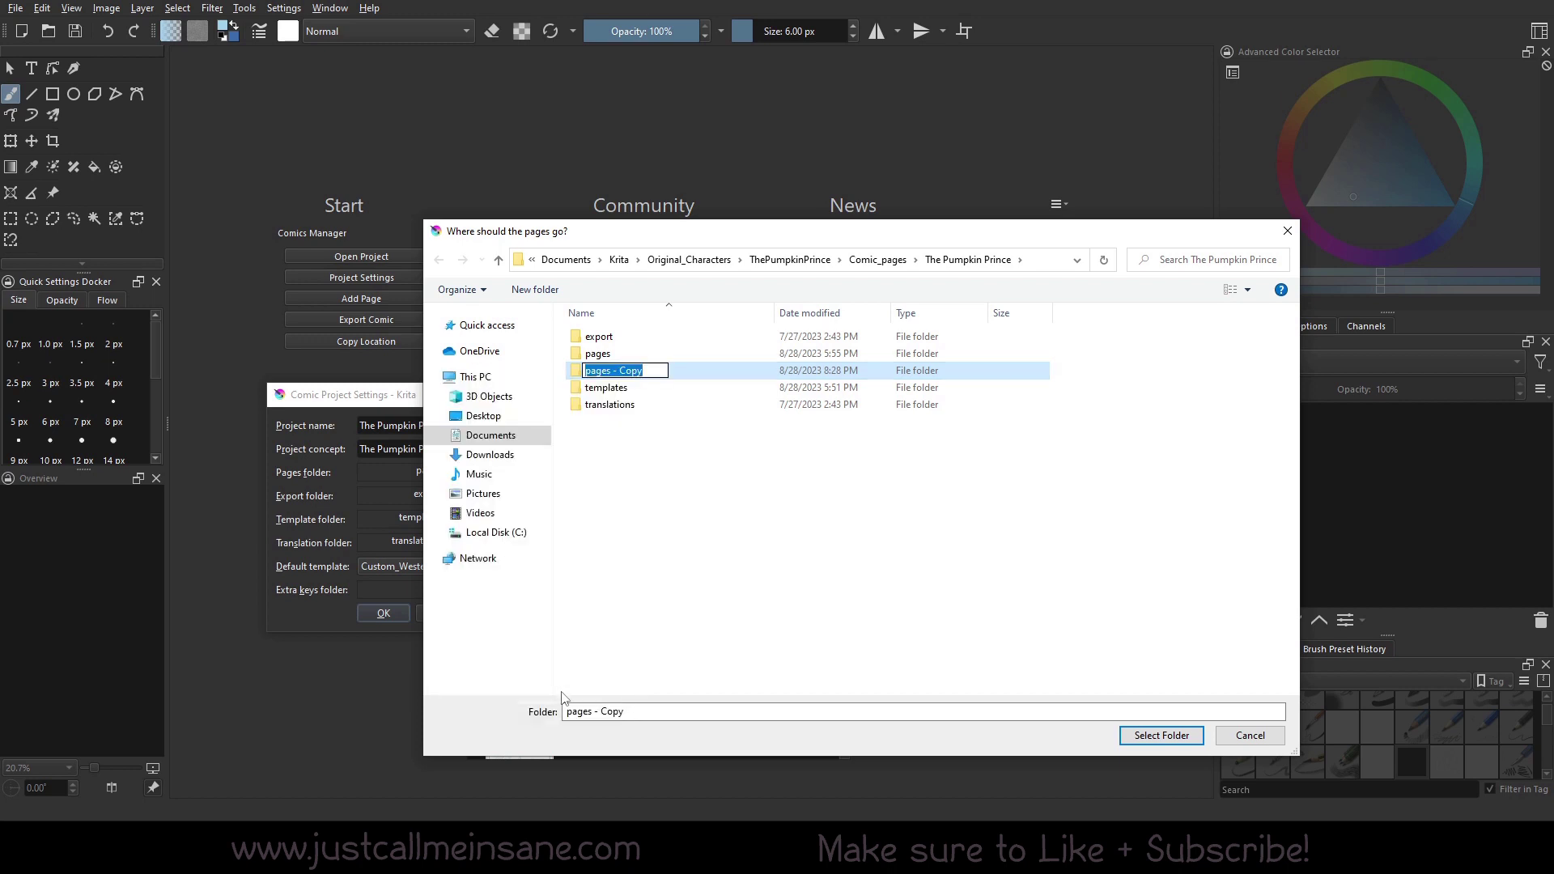
pyautogui.write('pages_lio')
pyautogui.press('BackSpace')
pyautogui.write('nework')
pyautogui.press('Return')
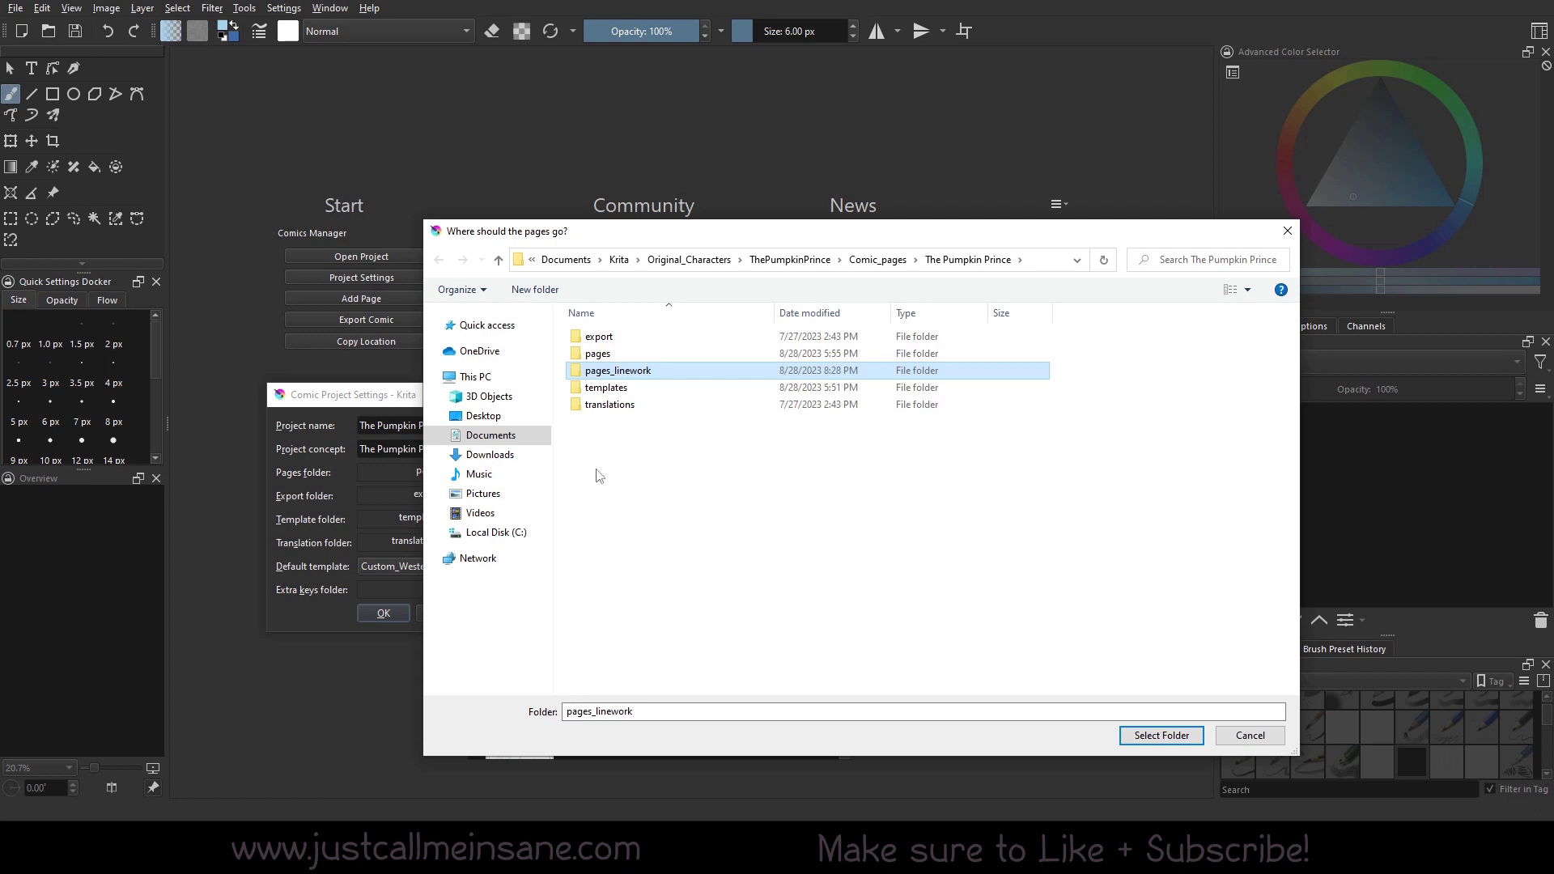
pyautogui.moveTo(621, 236); pyautogui.dragTo(673, 243)
# Step: Confirm pages_linework as the Pages folder, loading pages P01 onward
pyautogui.click(358, 397)
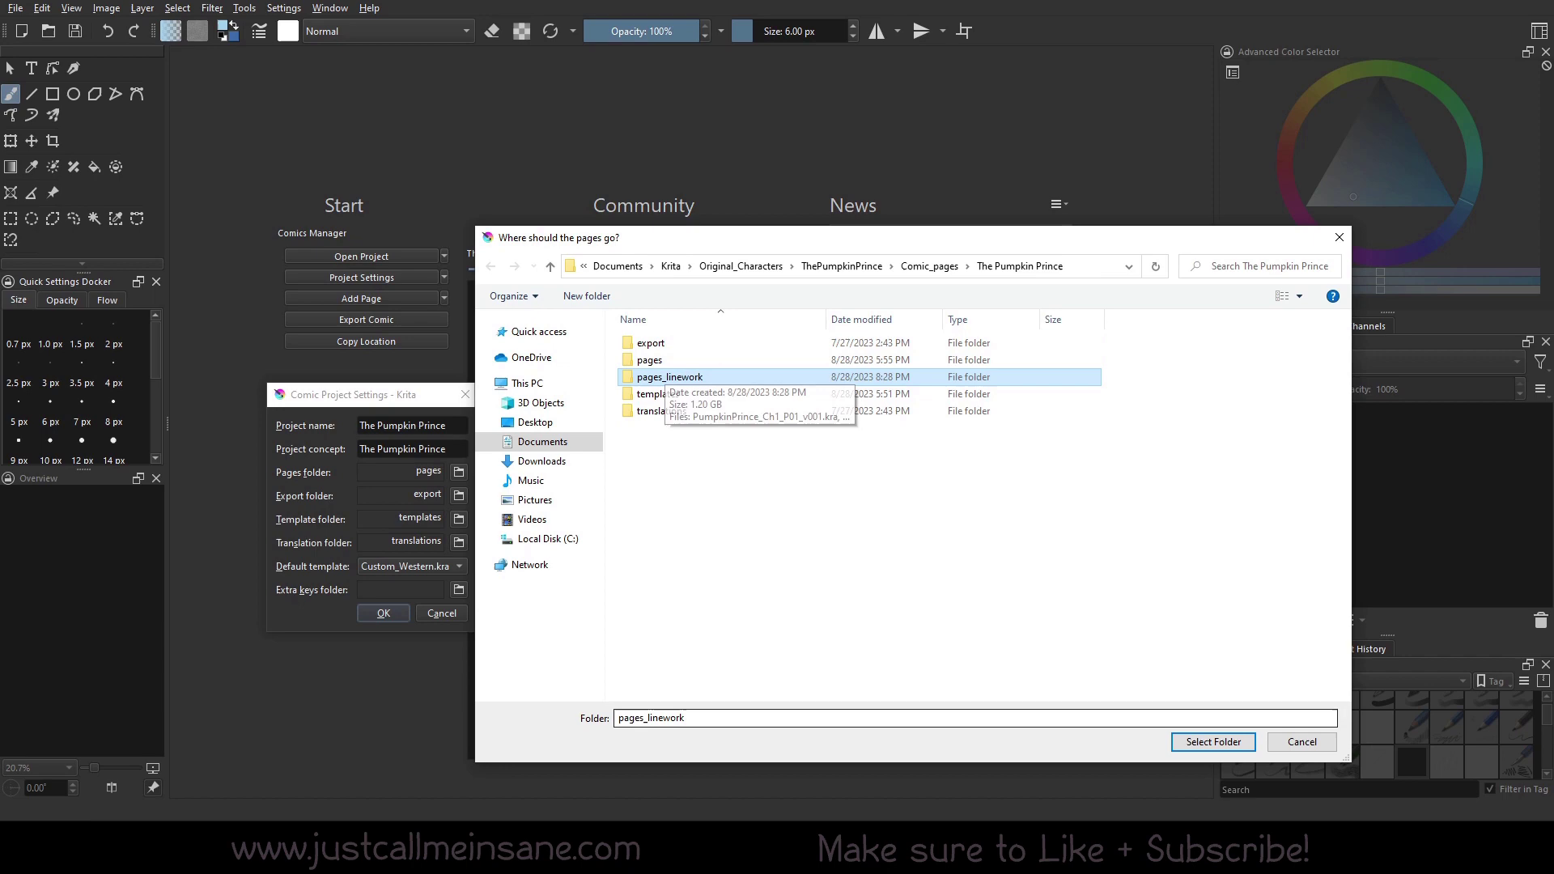
pyautogui.click(1214, 741)
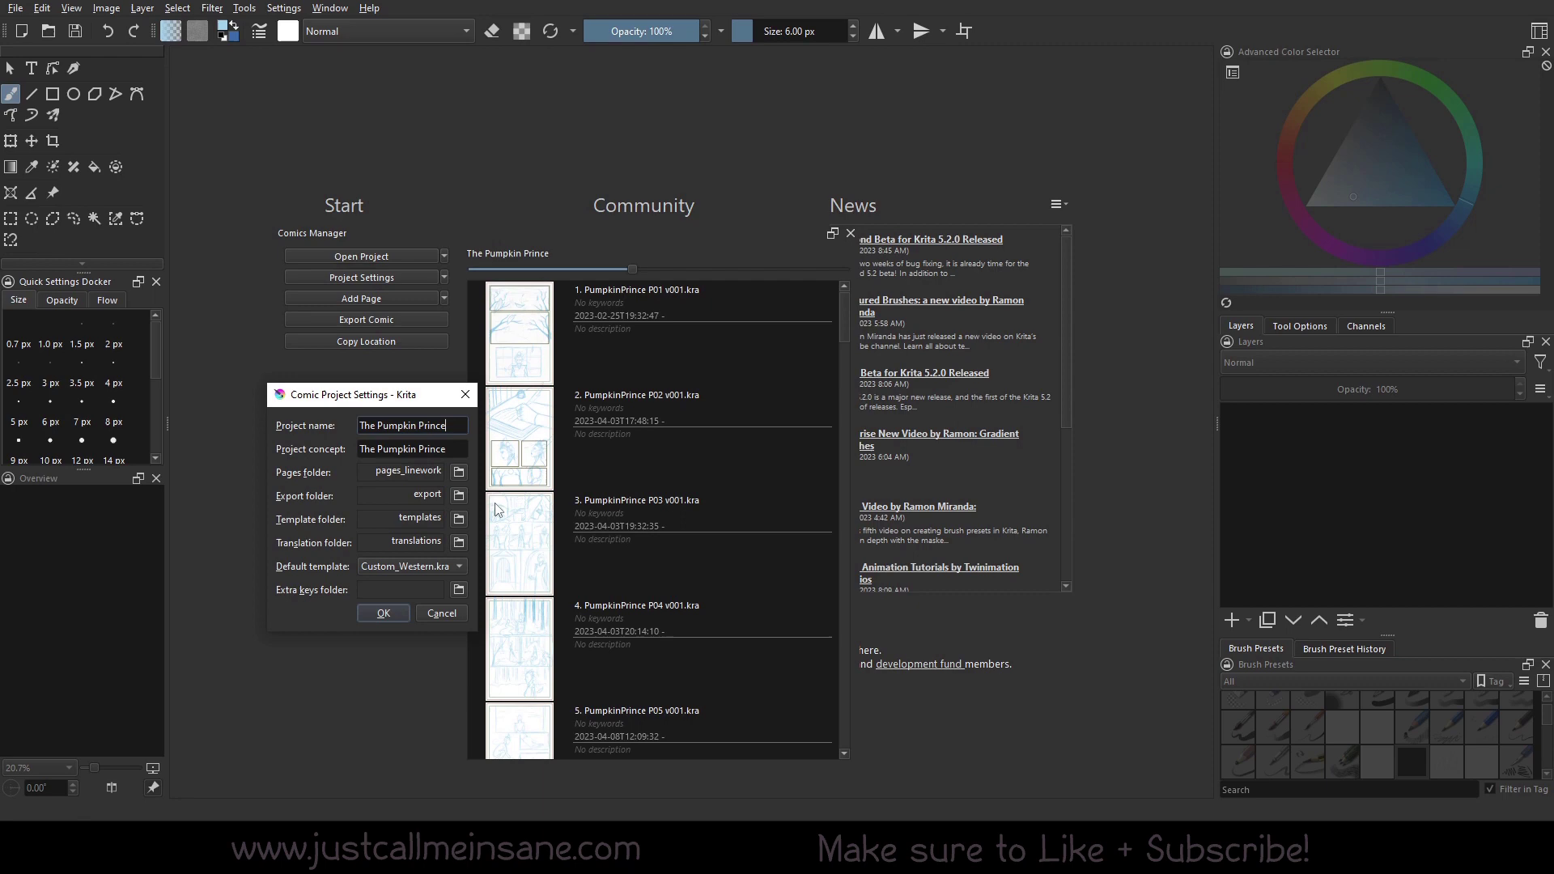
# Step: Set the Pages folder back to 'pages', leaving the templates folder as 'templates'
pyautogui.click(459, 472)
pyautogui.press('Up')
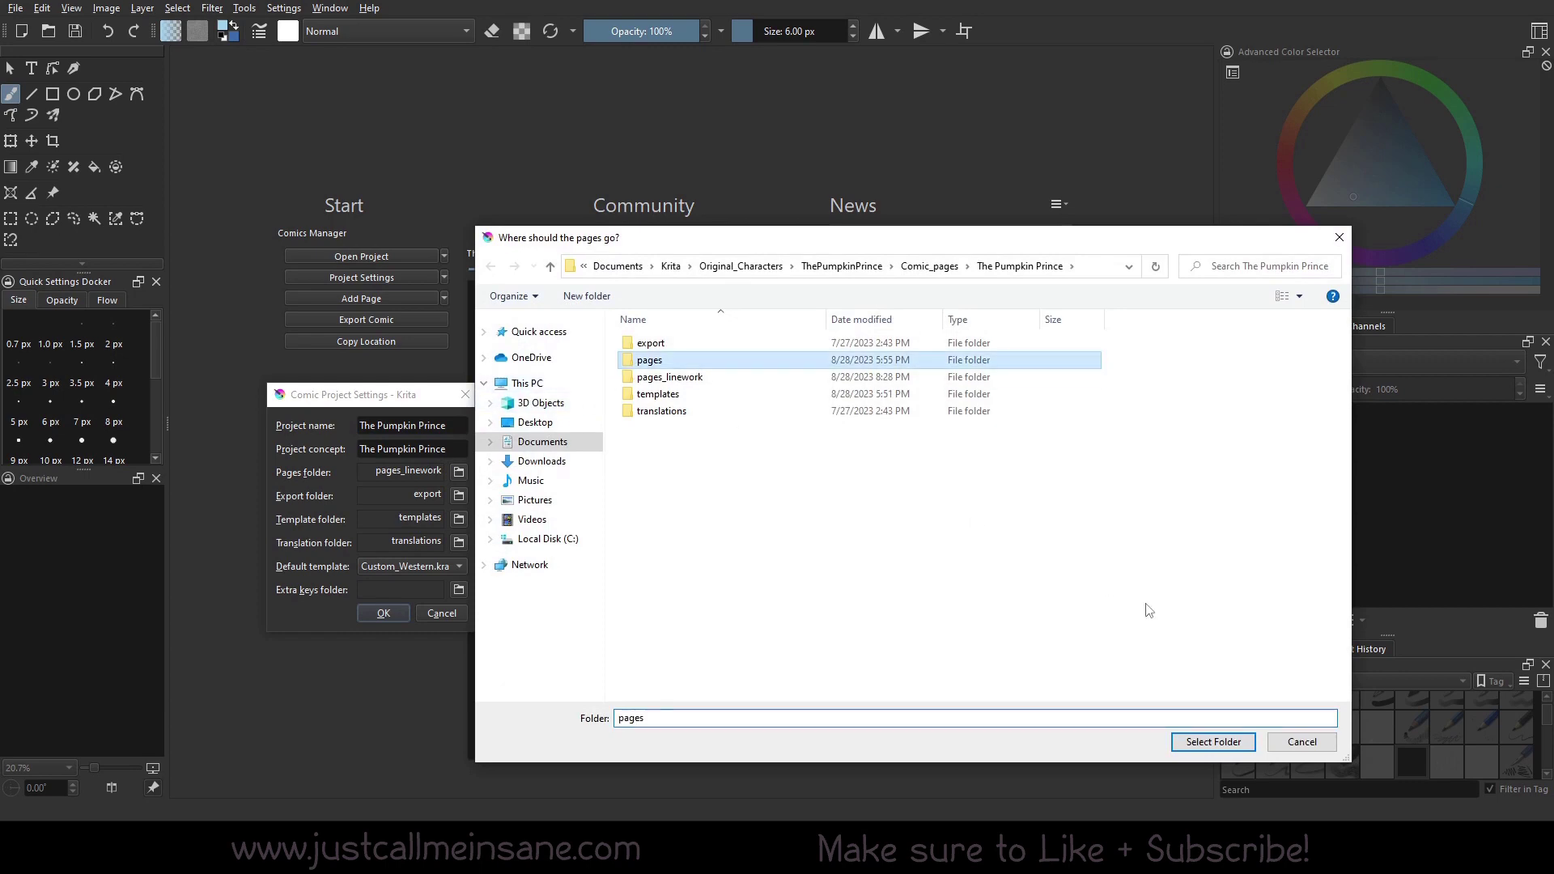
pyautogui.click(1213, 742)
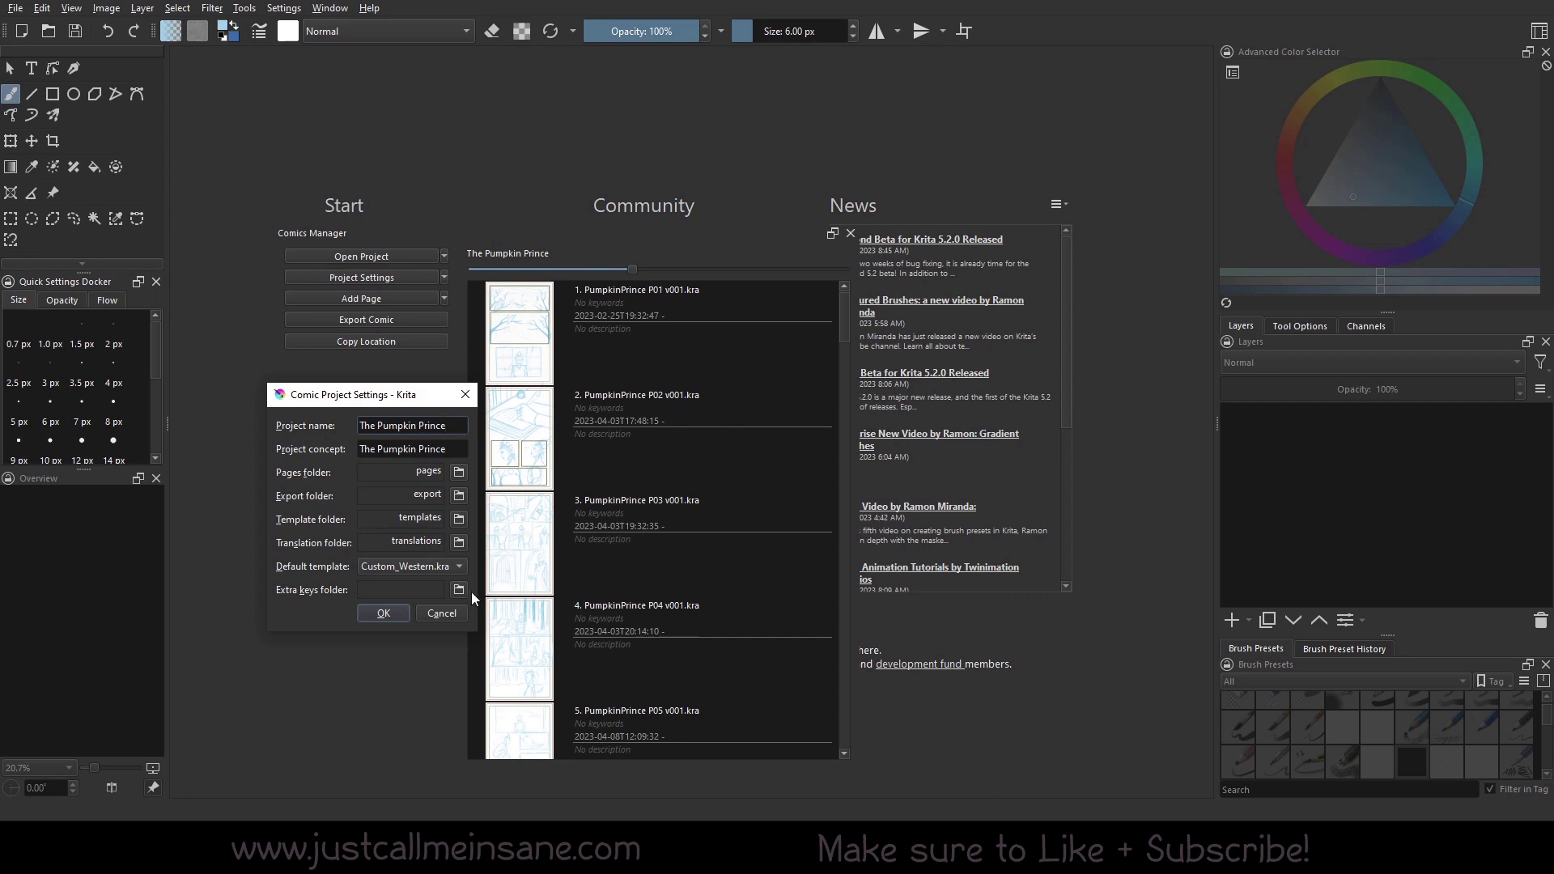
pyautogui.click(458, 519)
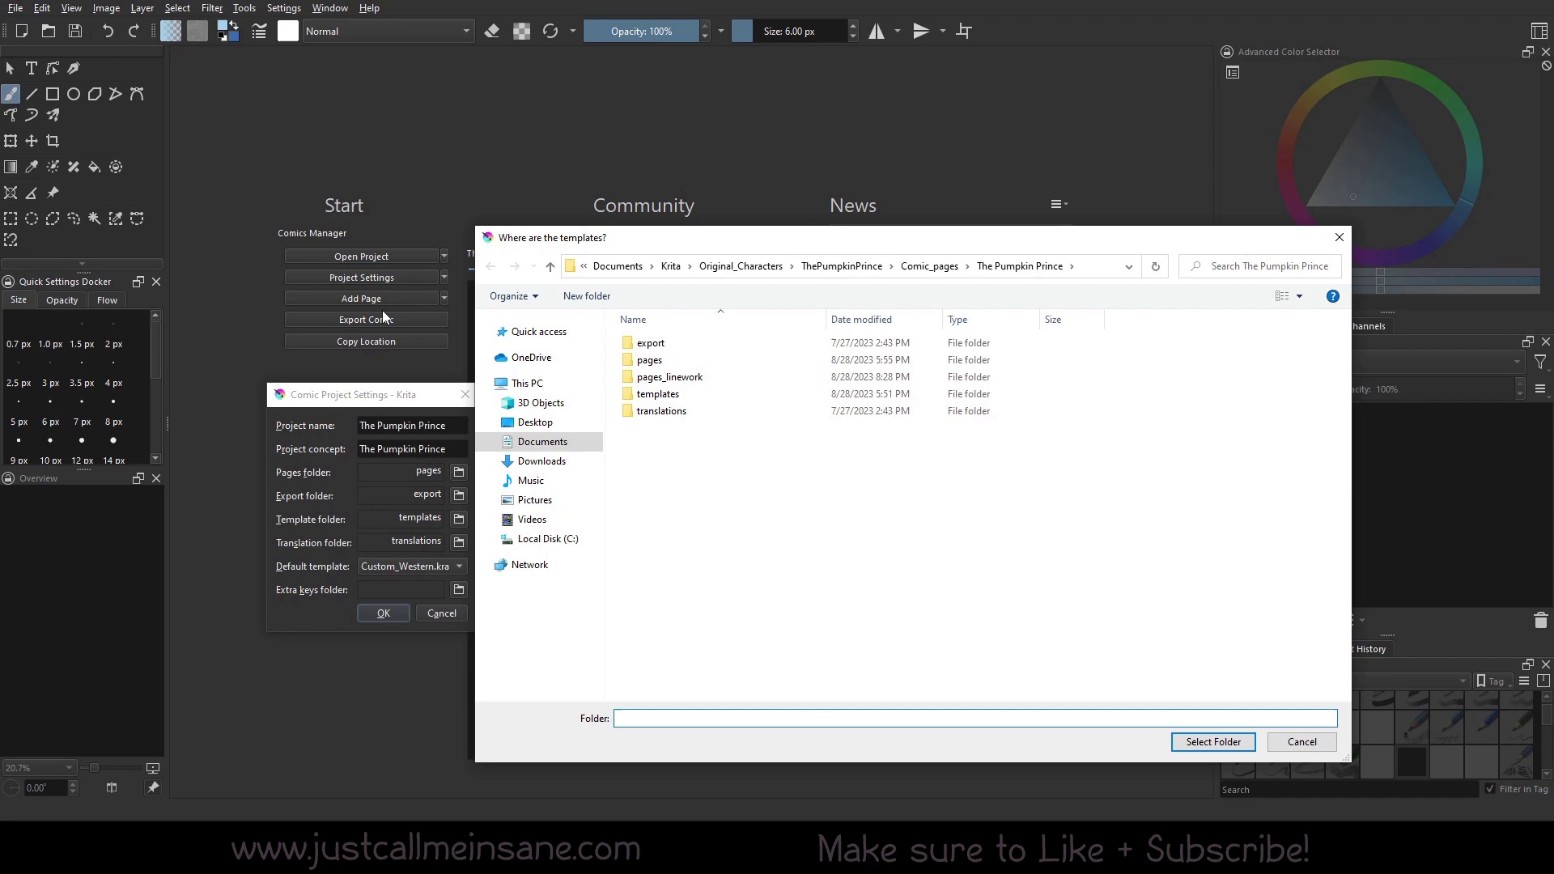
pyautogui.click(1288, 746)
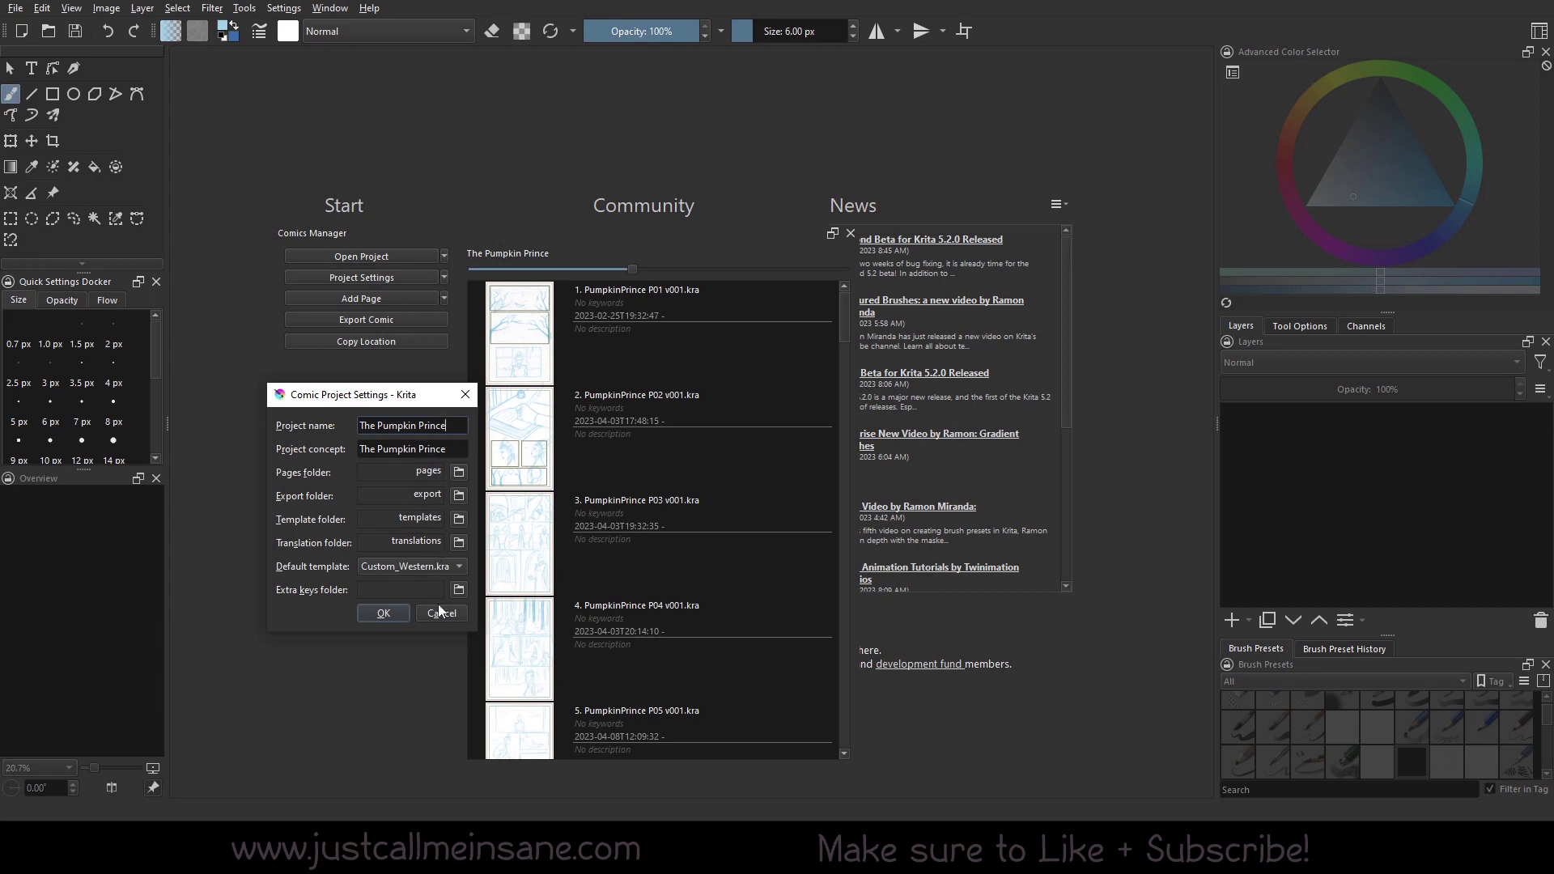
pyautogui.moveTo(406, 405); pyautogui.dragTo(361, 463)
pyautogui.click(375, 507)
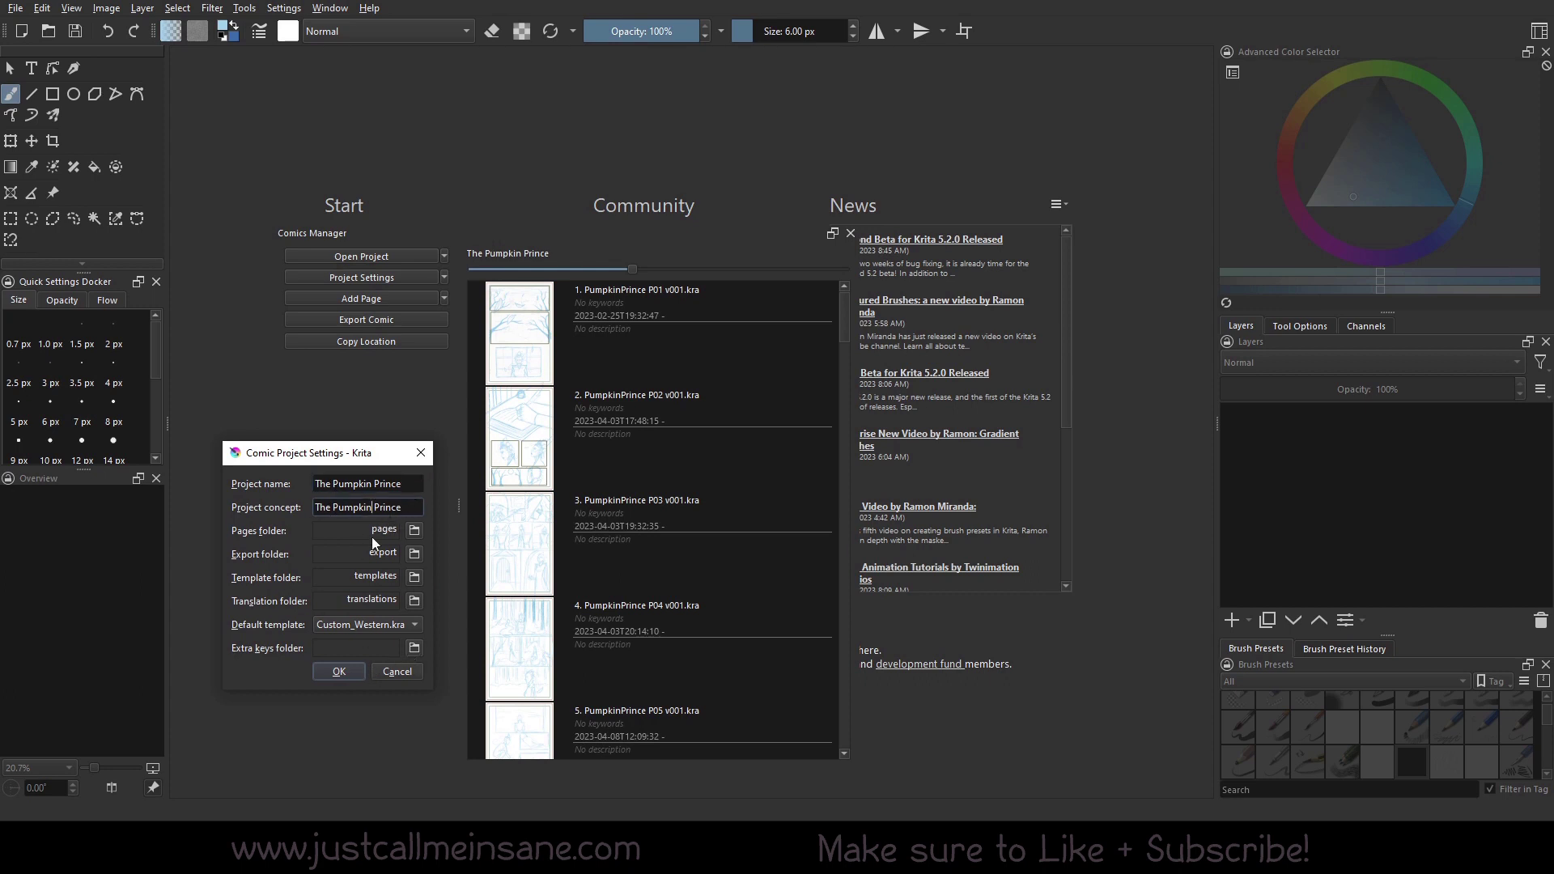
# Step: Cancel Project Settings and open the comic's Meta Data editor, moved to the left
pyautogui.click(398, 673)
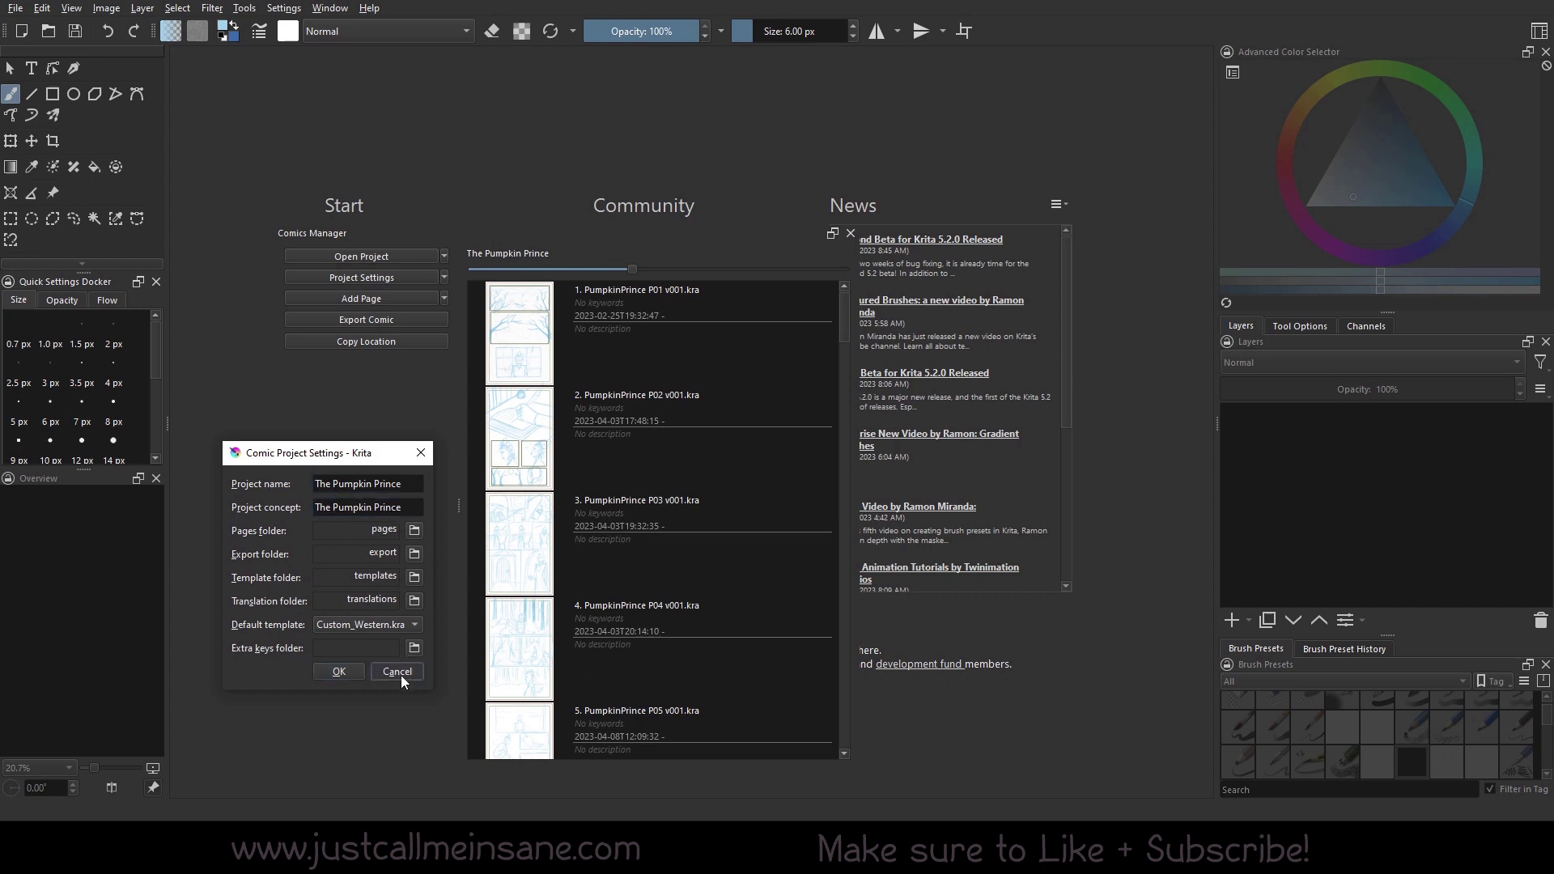
pyautogui.click(443, 277)
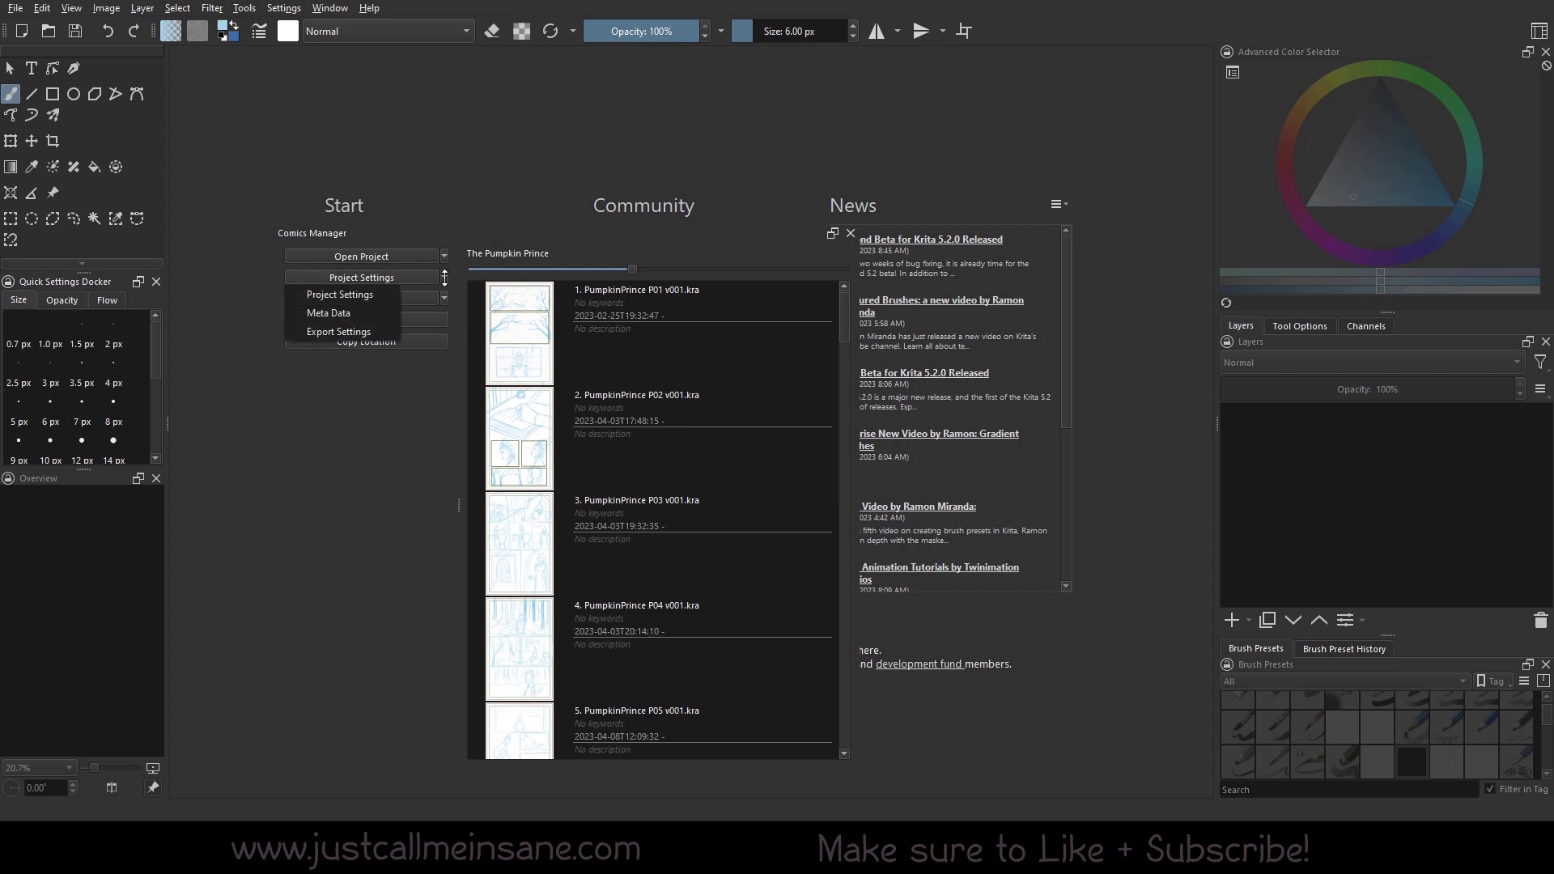
pyautogui.click(361, 314)
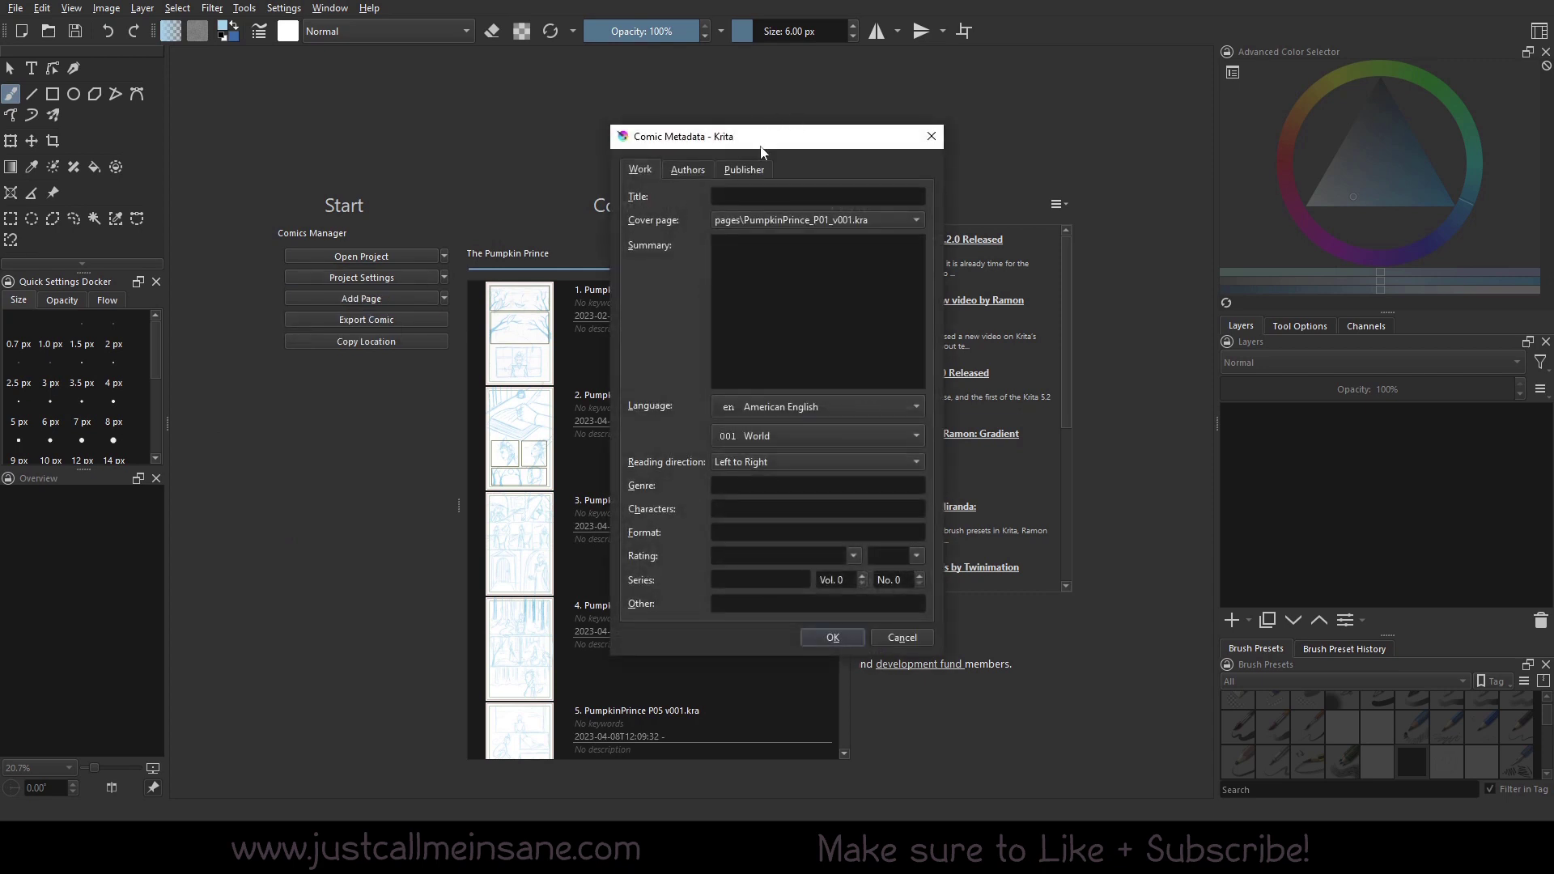
pyautogui.moveTo(761, 152); pyautogui.dragTo(434, 224)
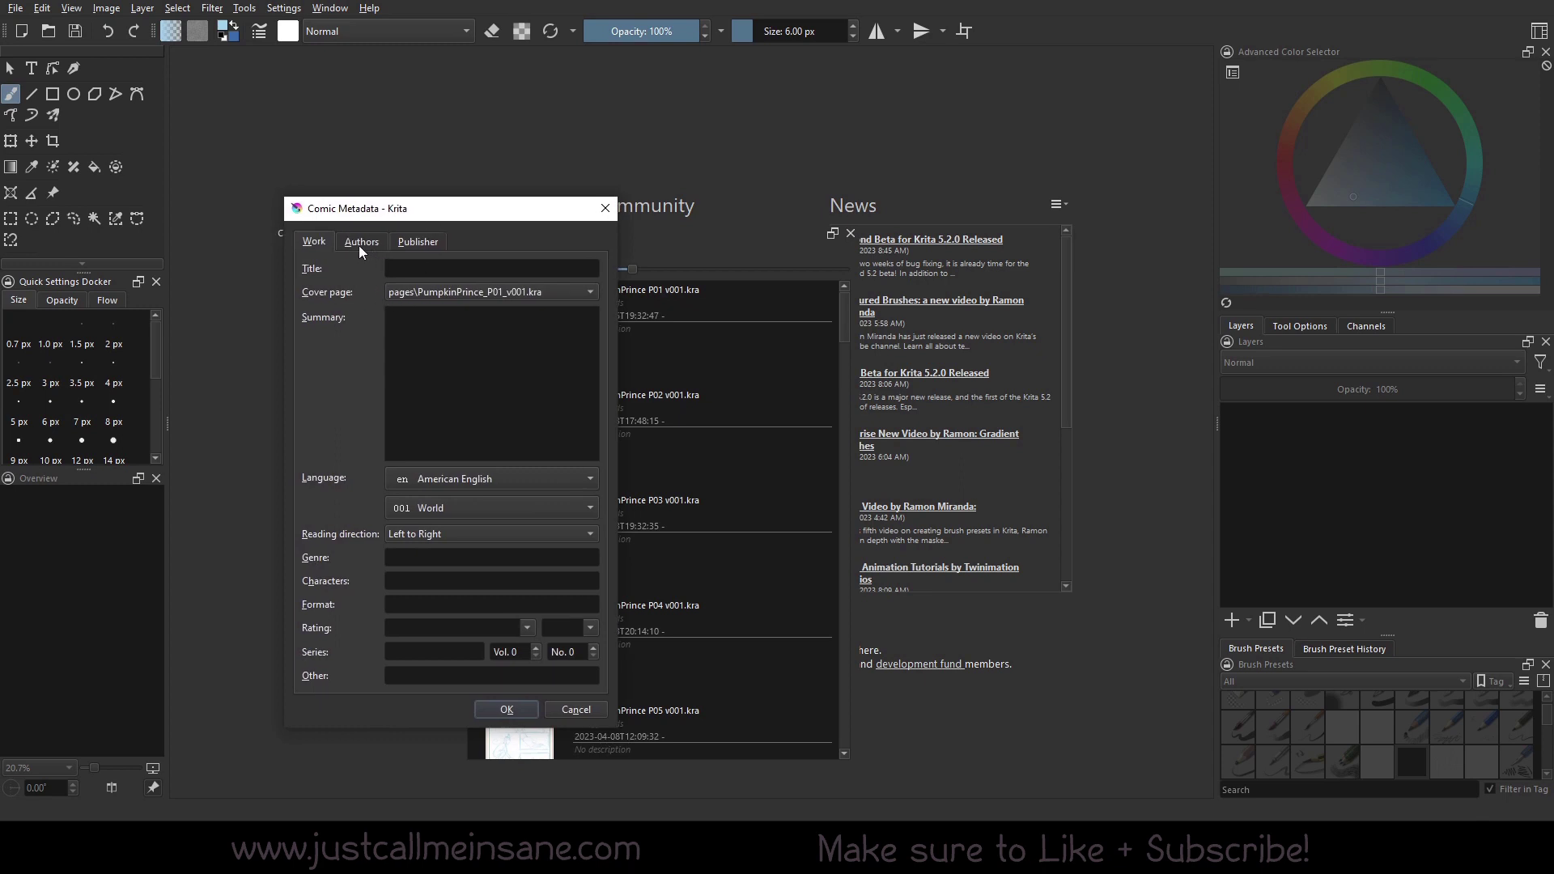
# Step: Change the title to 'The Pumpkin Prince - Book 1'
pyautogui.click(405, 270)
pyautogui.click(573, 413)
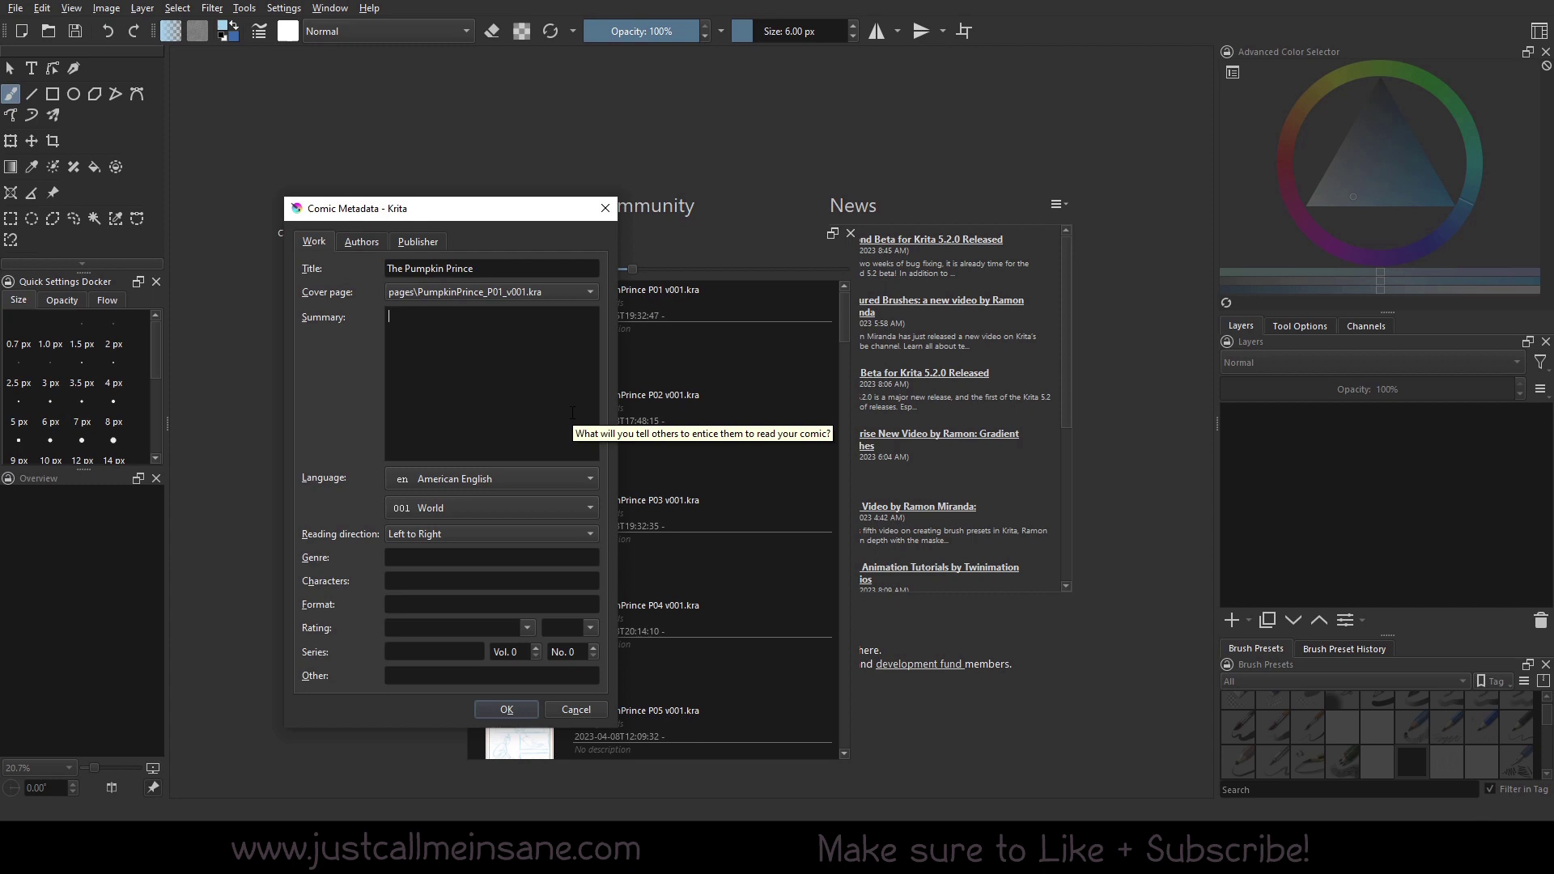
pyautogui.click(528, 266)
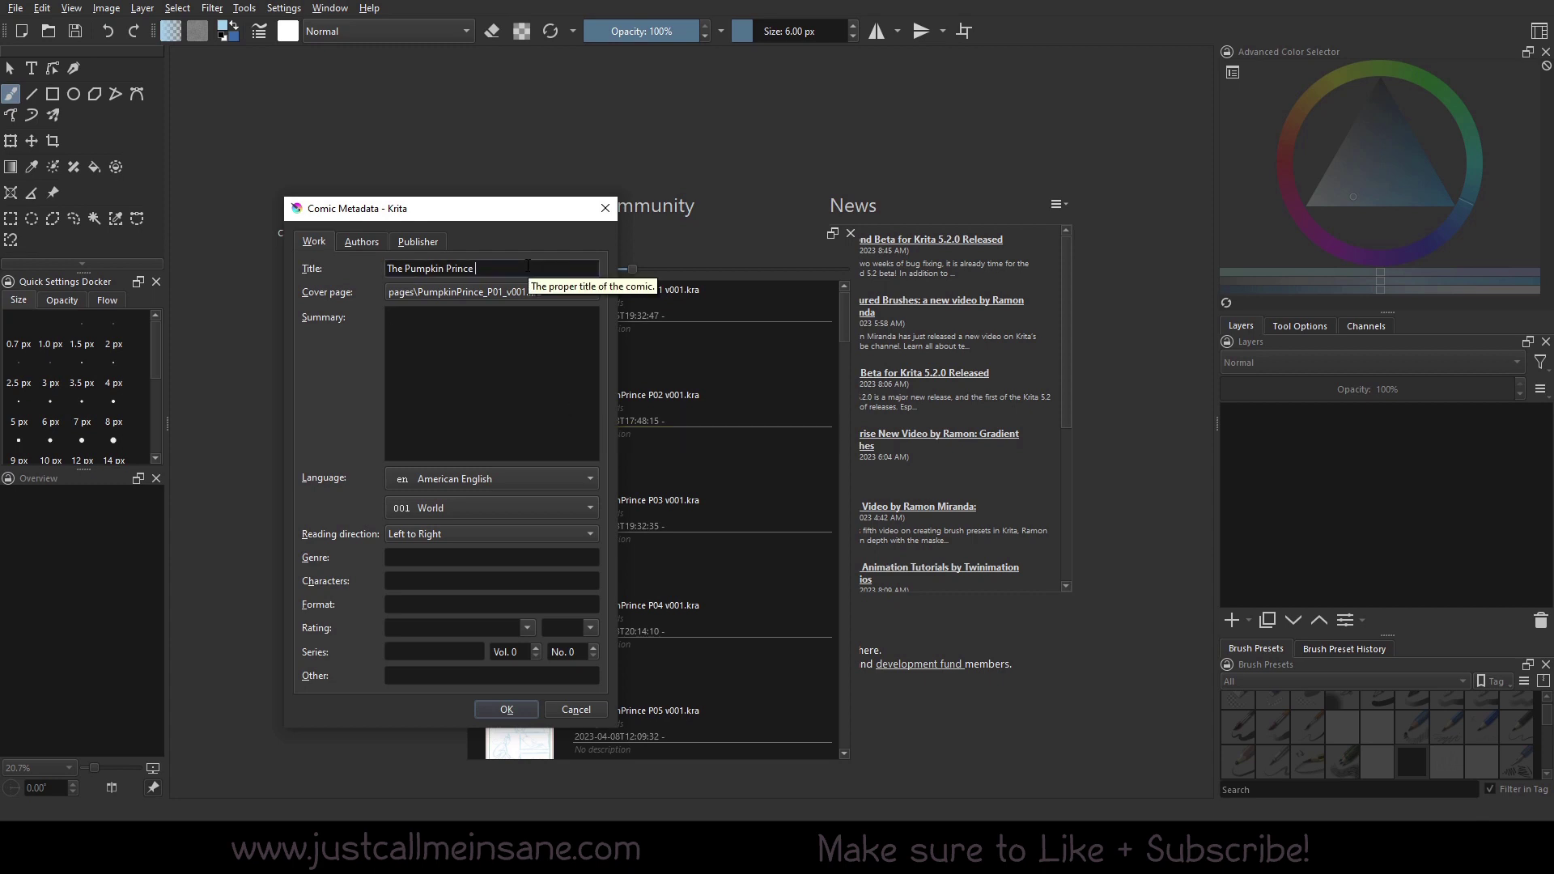
pyautogui.write('- Book 1')
pyautogui.press('Tab')
pyautogui.press('Tab')
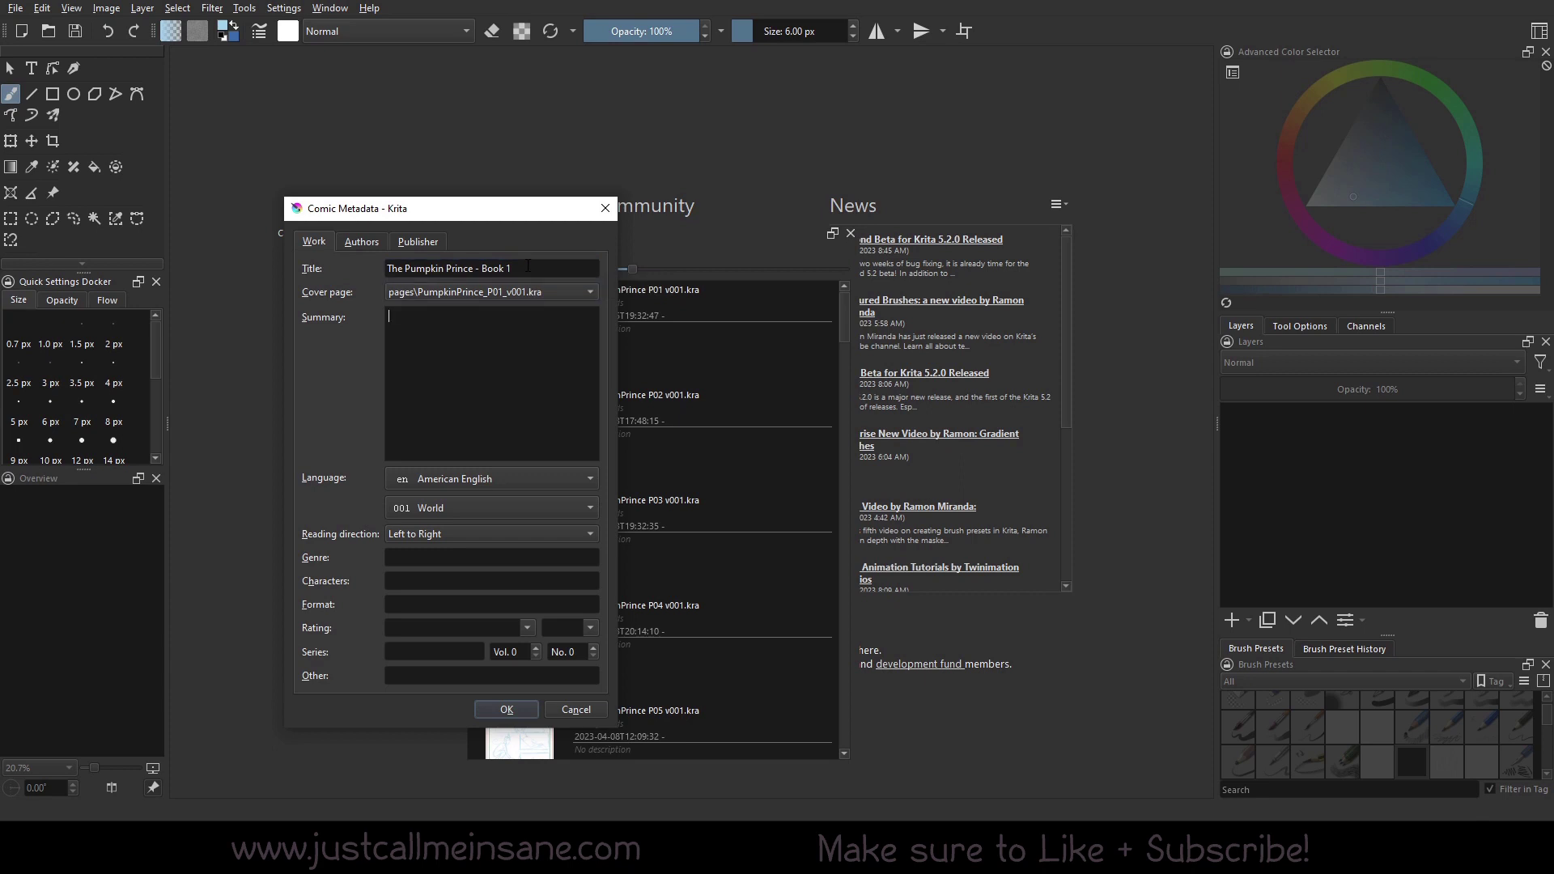
# Step: Write the summary: the Pumpkin Prince must discover his new role and solve a mystery
pyautogui.write('The Pumpkin Prince needs to discover his r new r')
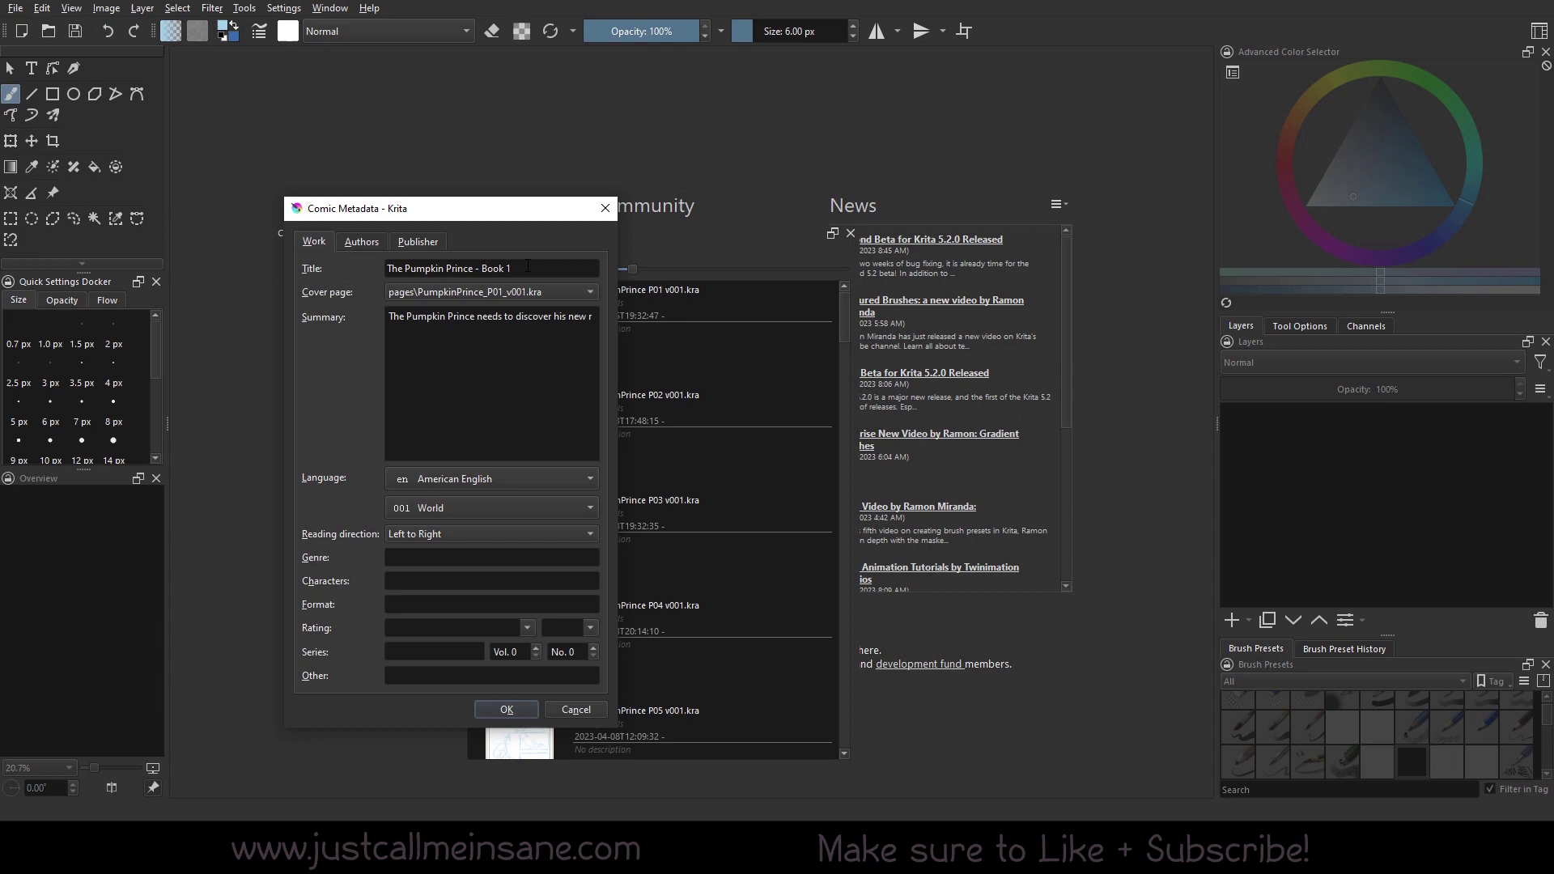
pyautogui.write('ole, and')
pyautogui.write('needs to sole')
pyautogui.press('BackSpace')
pyautogui.write('ve a myester')
pyautogui.press('BackSpace')
pyautogui.press('BackSpace')
pyautogui.write('tery.')
# Step: Move down to the Rating field and pick the DC content rating system
pyautogui.click(404, 558)
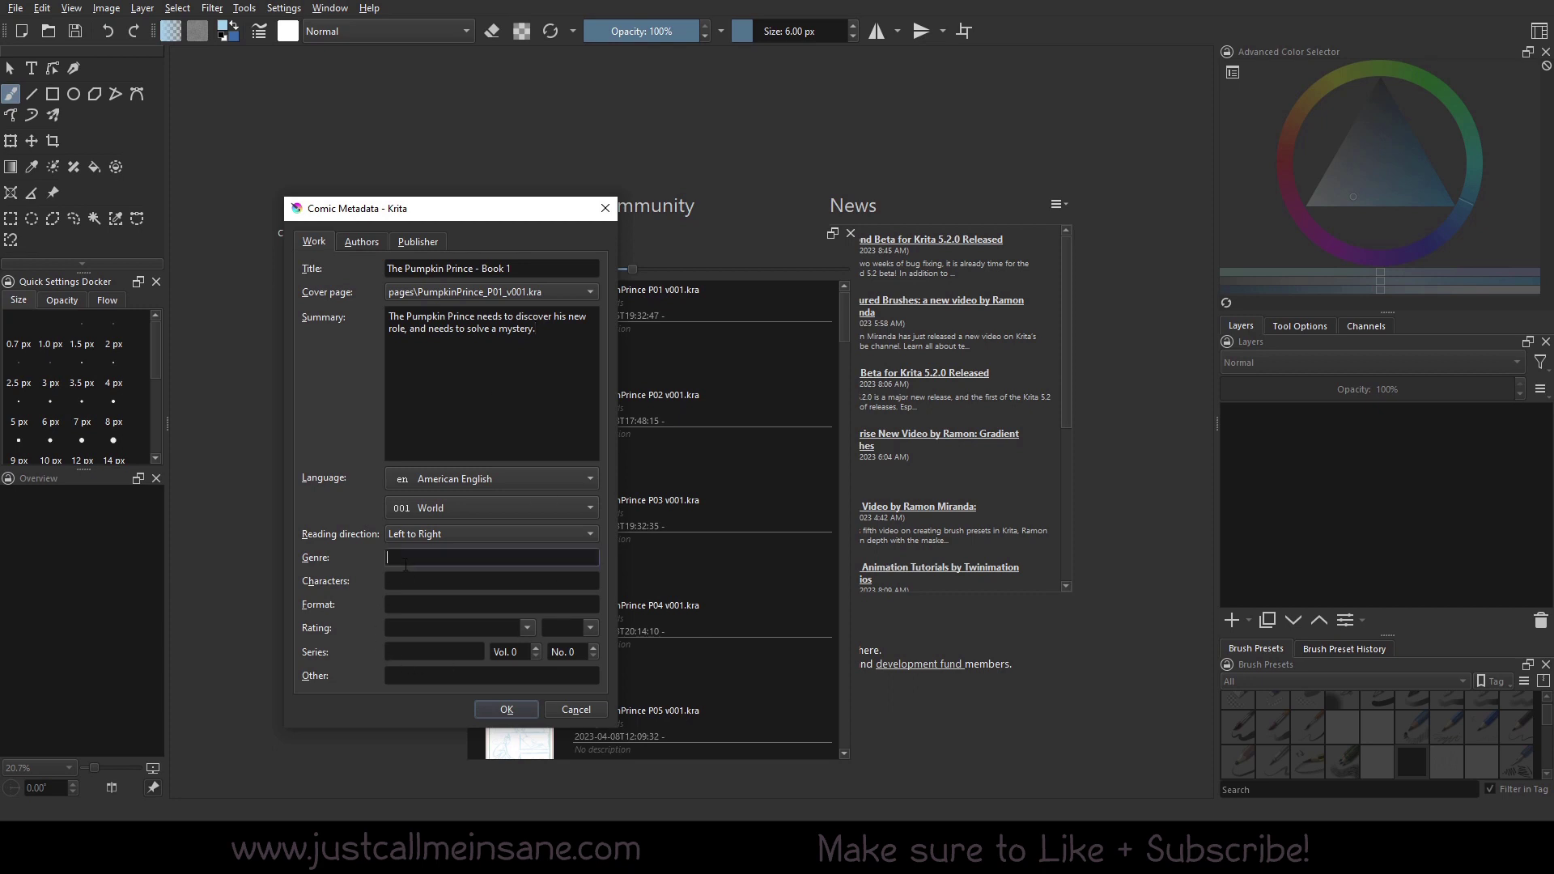
pyautogui.click(403, 587)
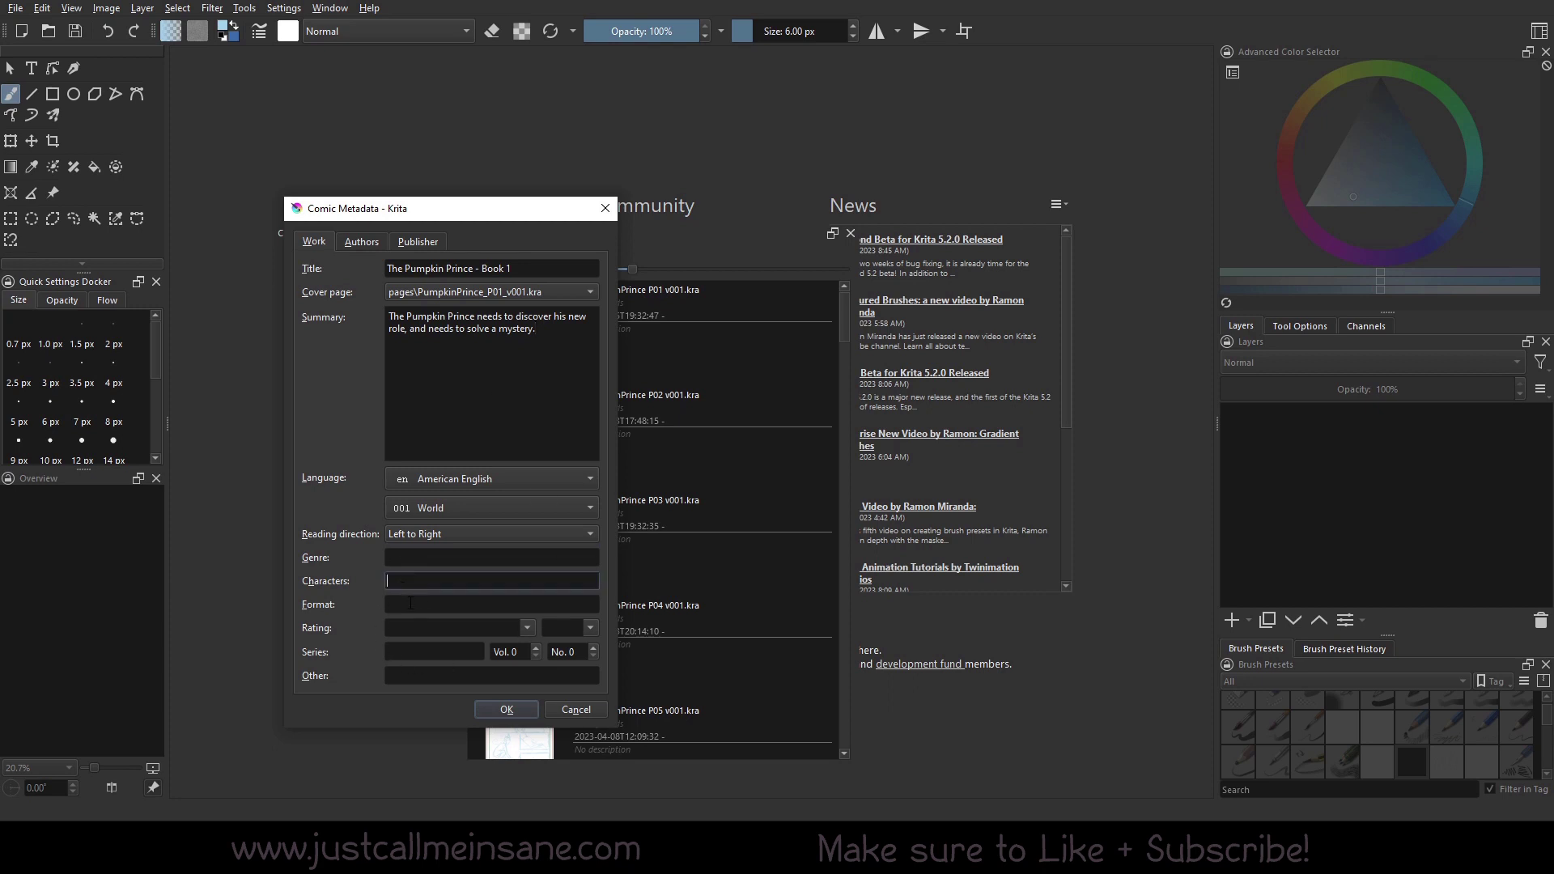
pyautogui.click(414, 603)
pyautogui.click(426, 629)
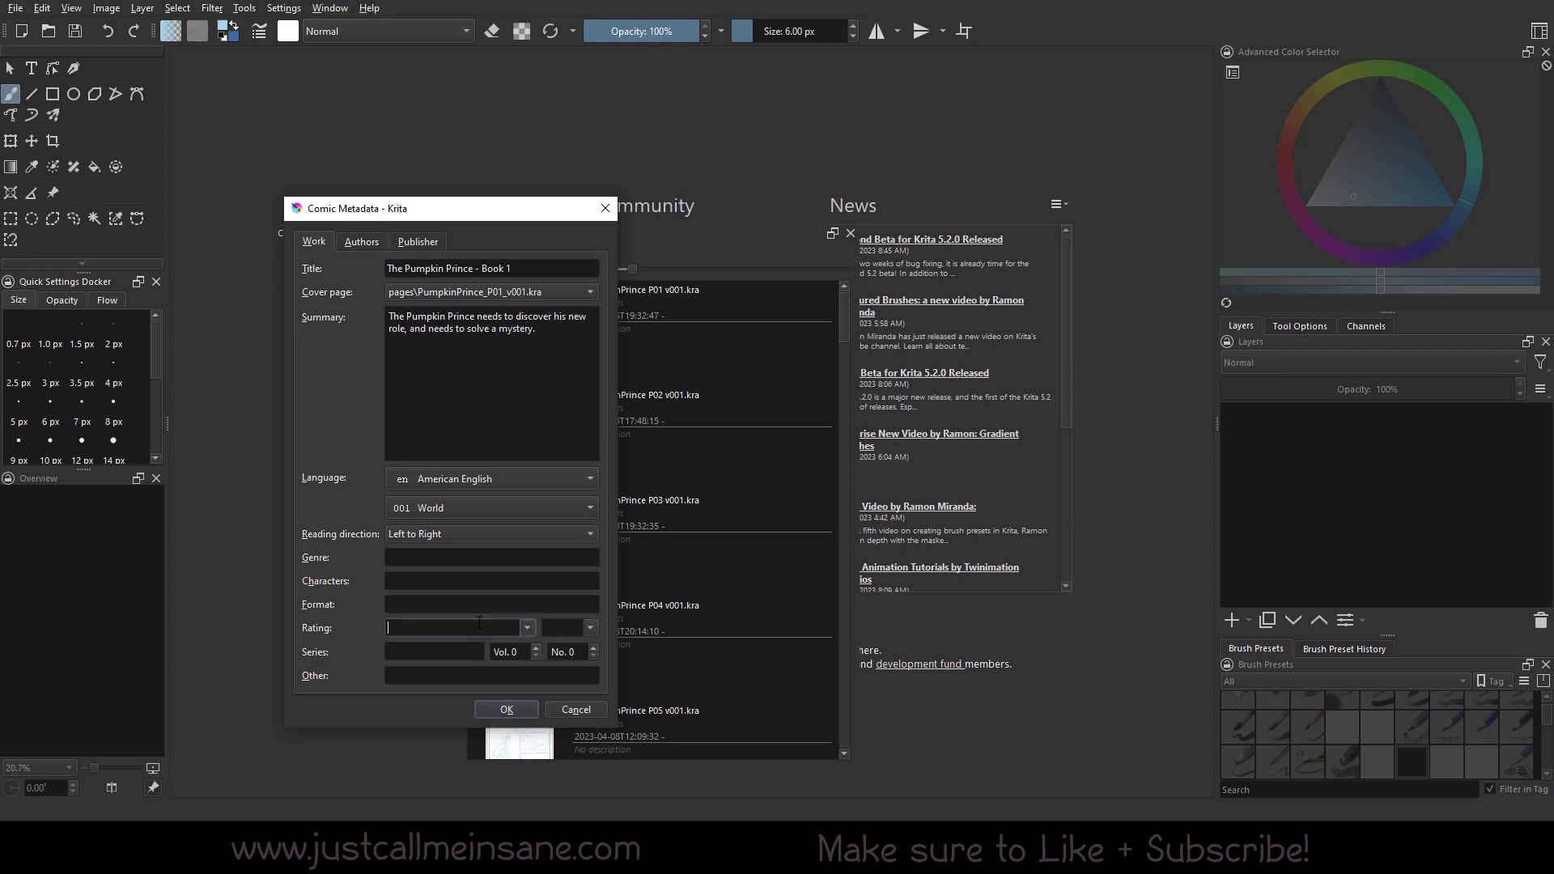
pyautogui.click(527, 628)
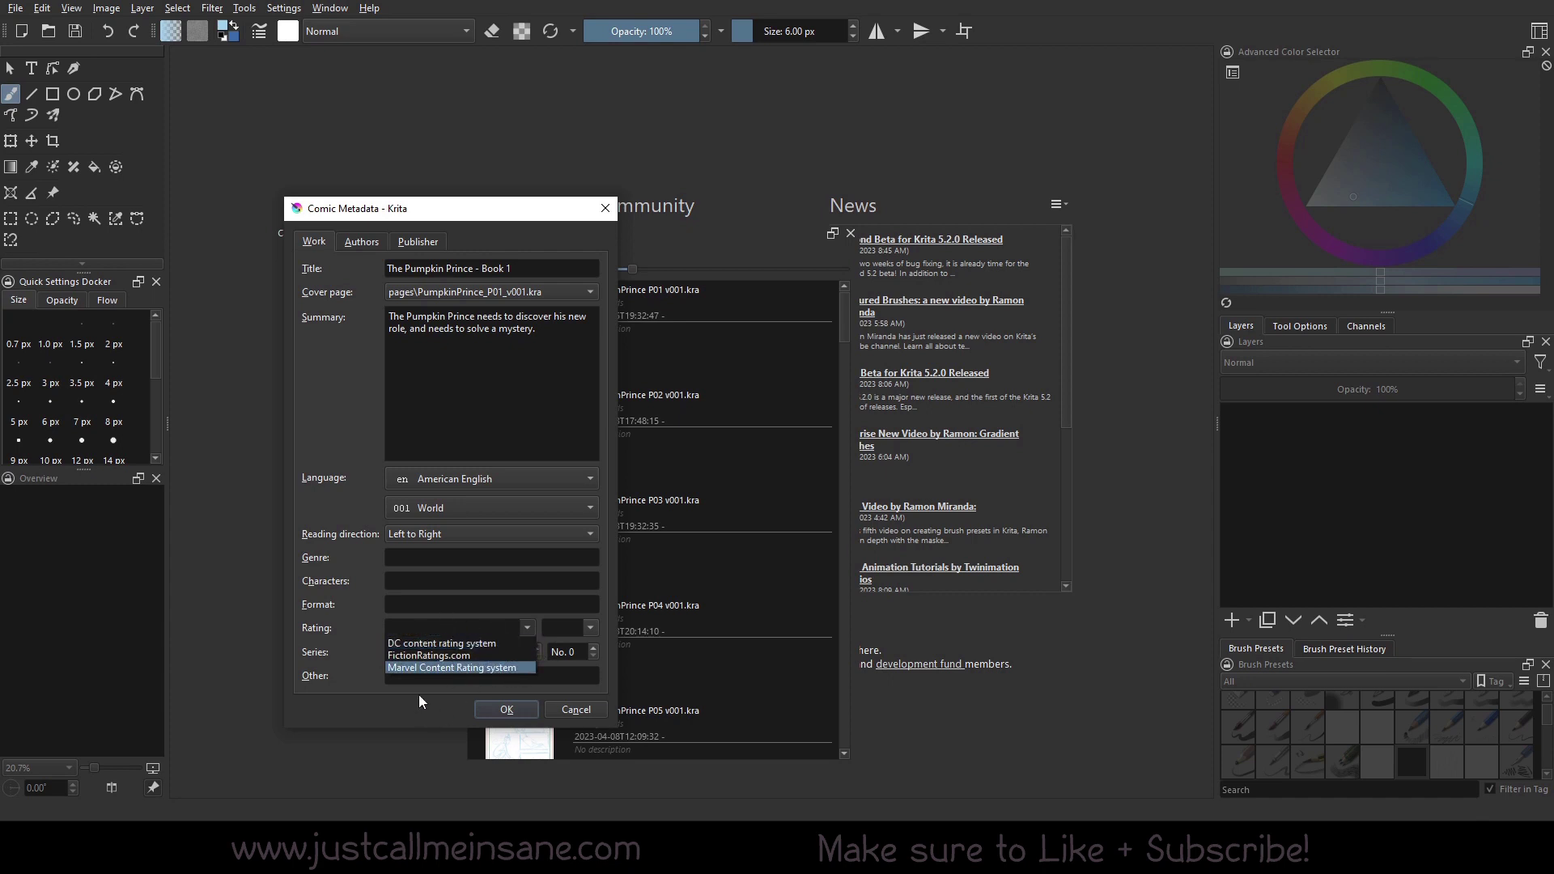
pyautogui.click(586, 633)
pyautogui.click(527, 628)
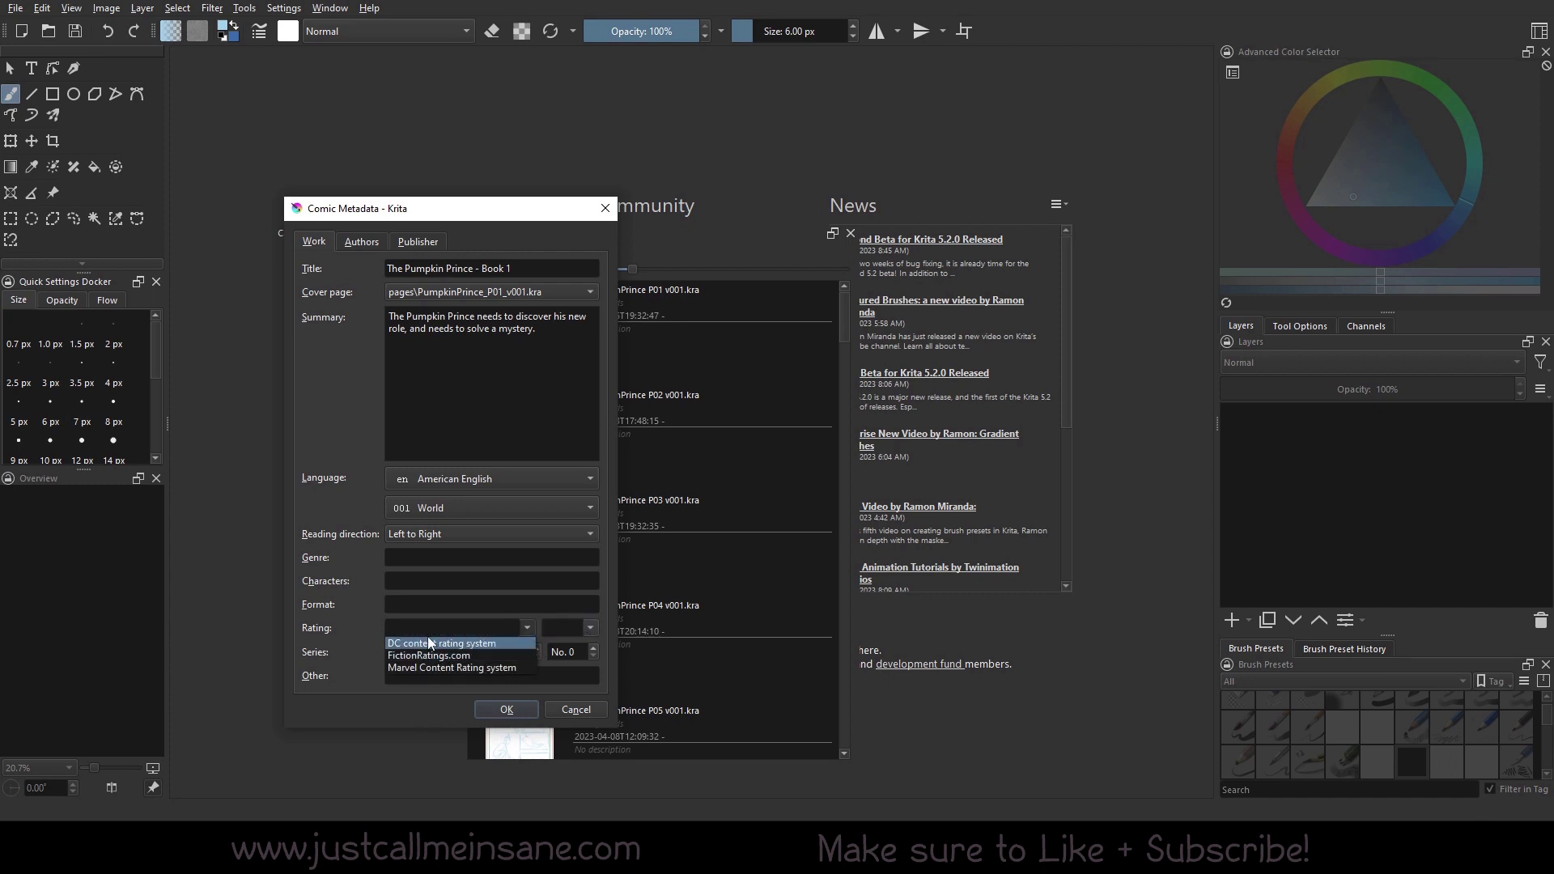
pyautogui.click(587, 629)
pyautogui.click(518, 635)
pyautogui.click(468, 645)
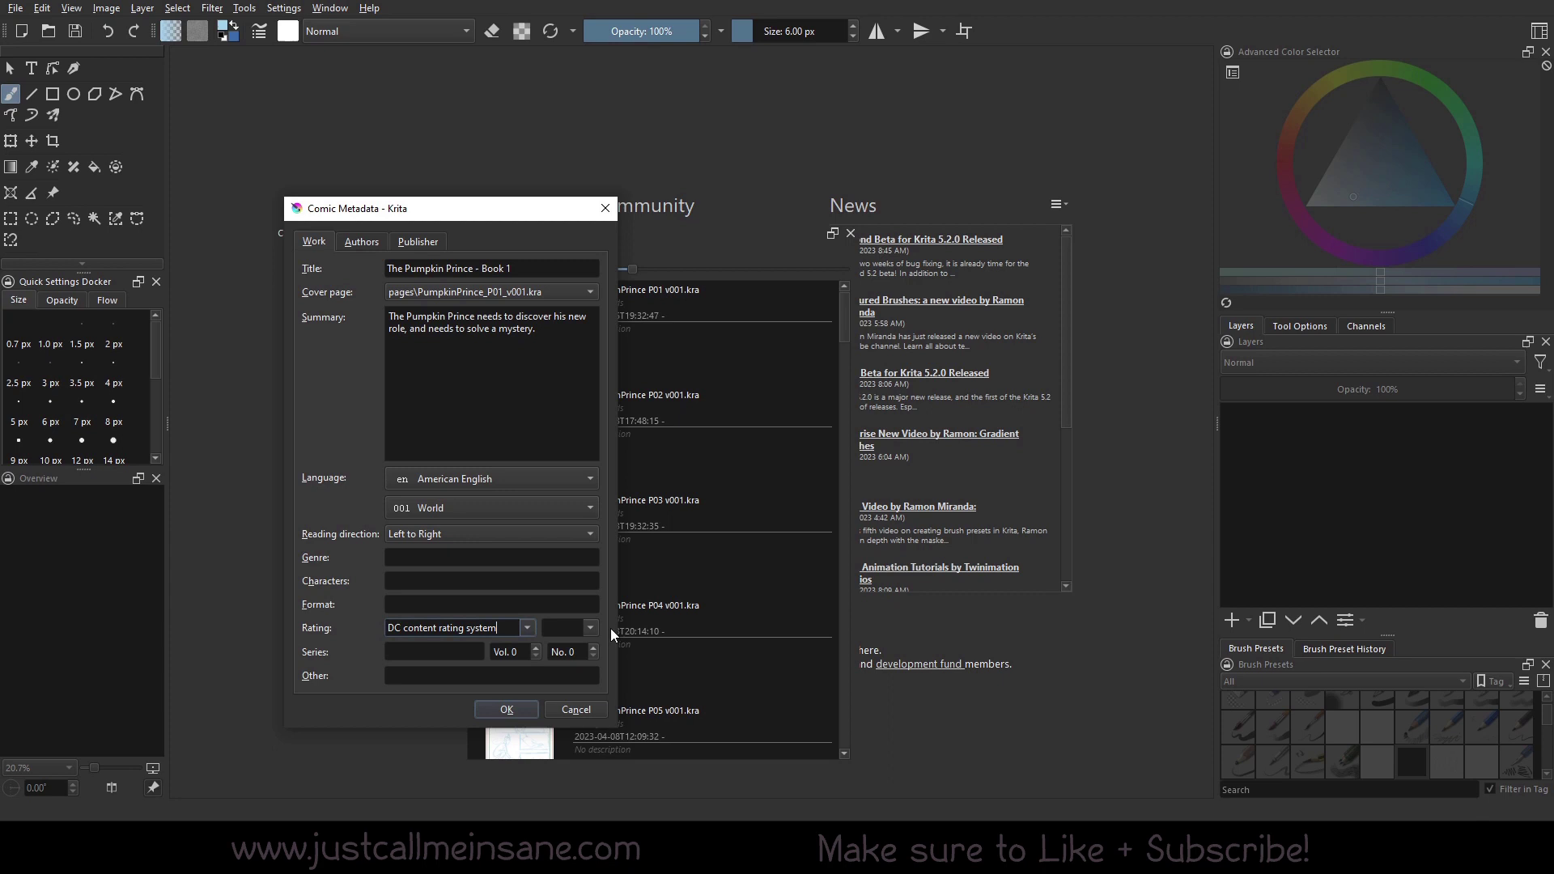
# Step: Try the FictionRatings.com and Marvel systems, then settle on DC with rating E
pyautogui.click(512, 631)
pyautogui.click(532, 635)
pyautogui.click(492, 653)
pyautogui.click(590, 632)
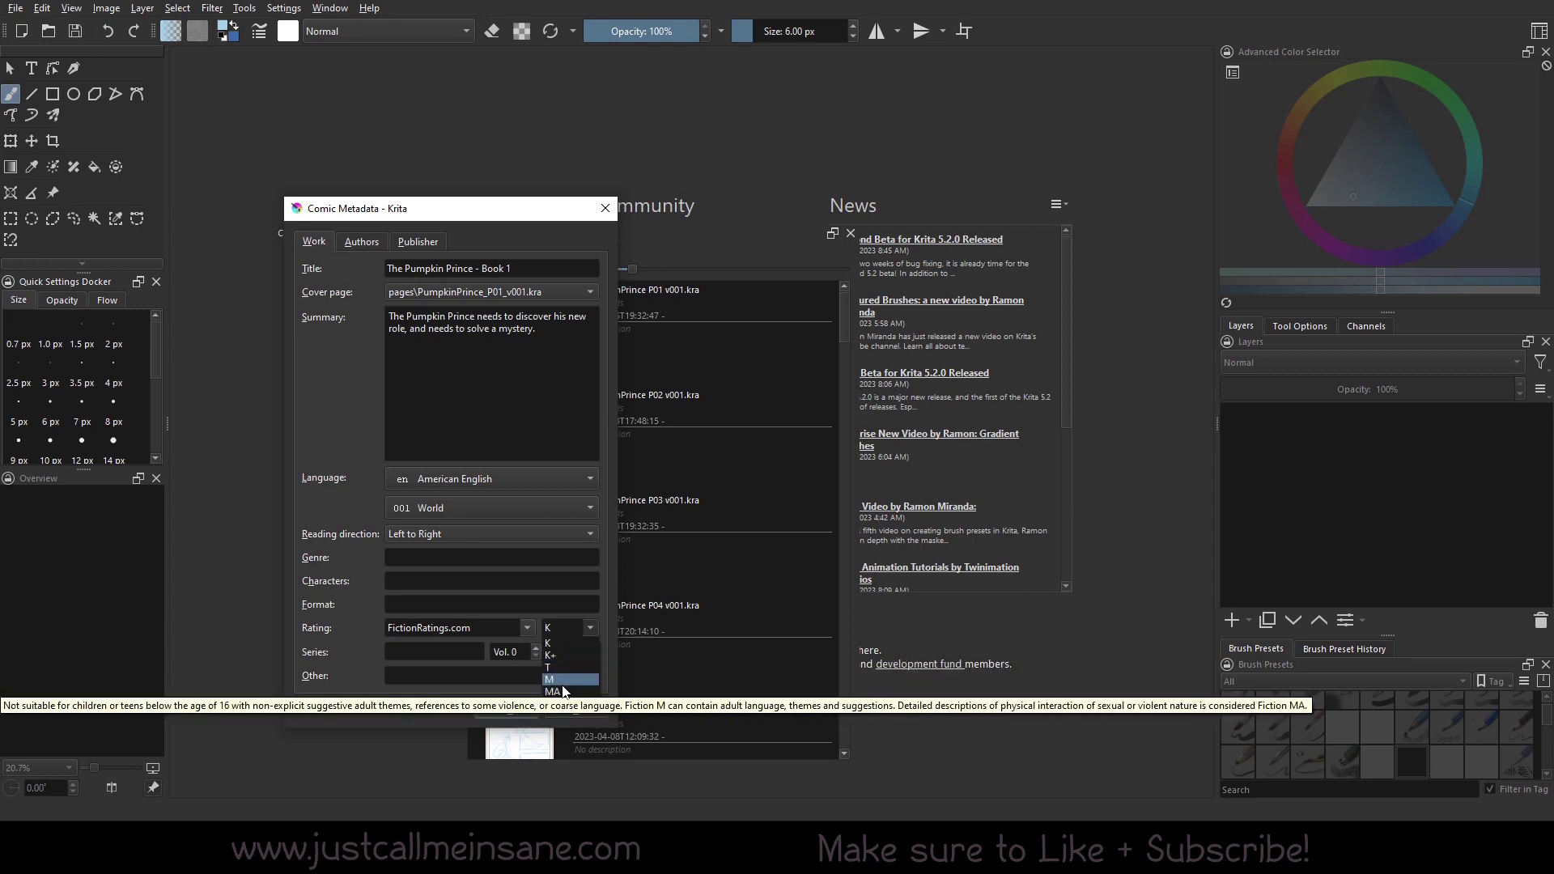
pyautogui.click(526, 629)
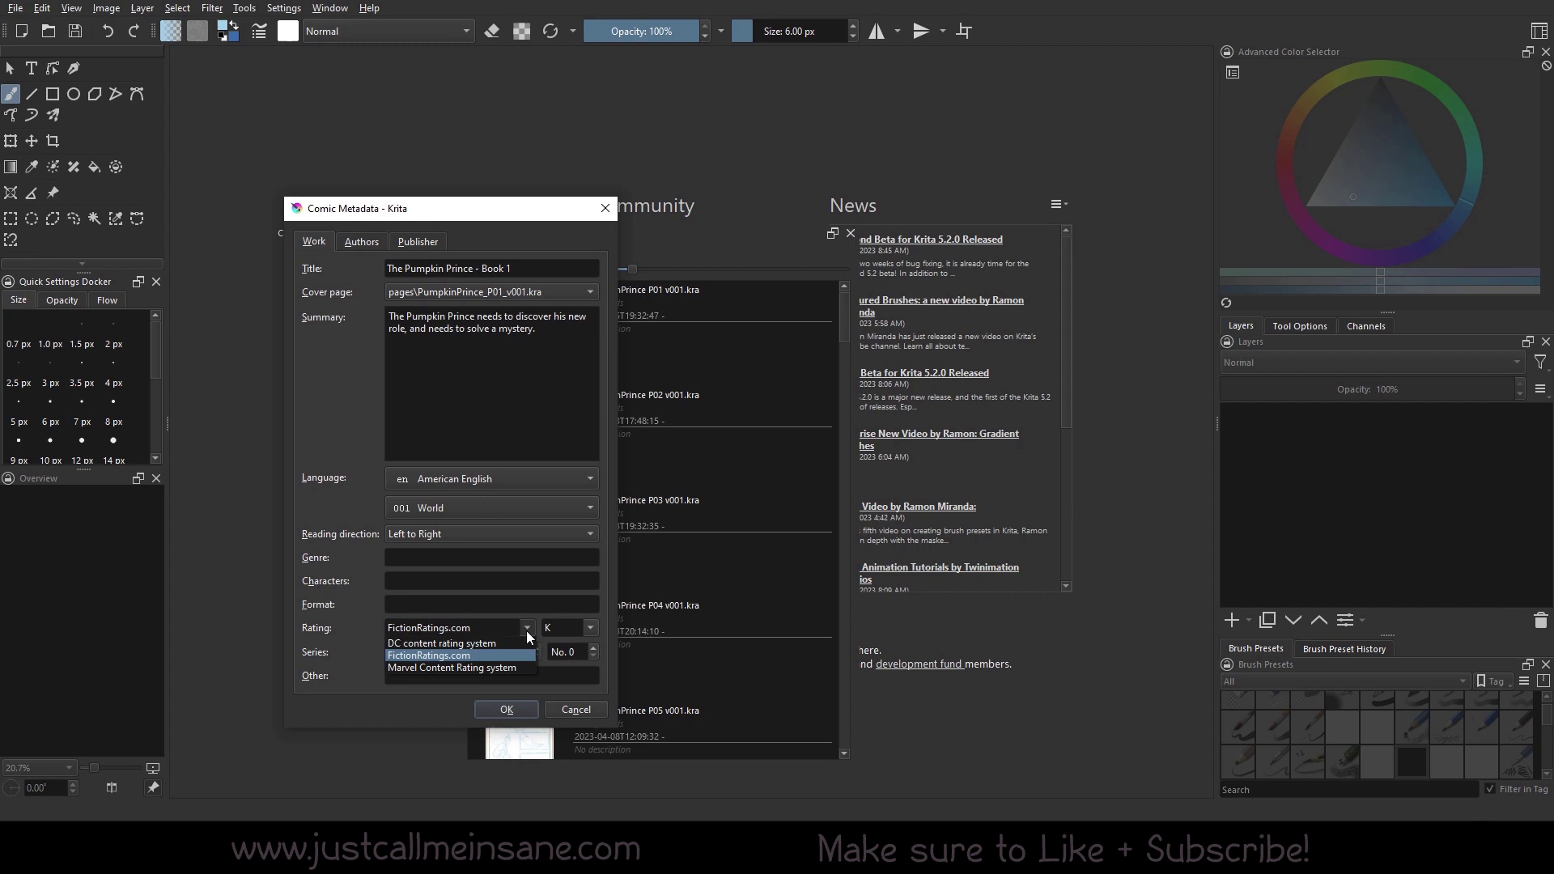
pyautogui.click(451, 668)
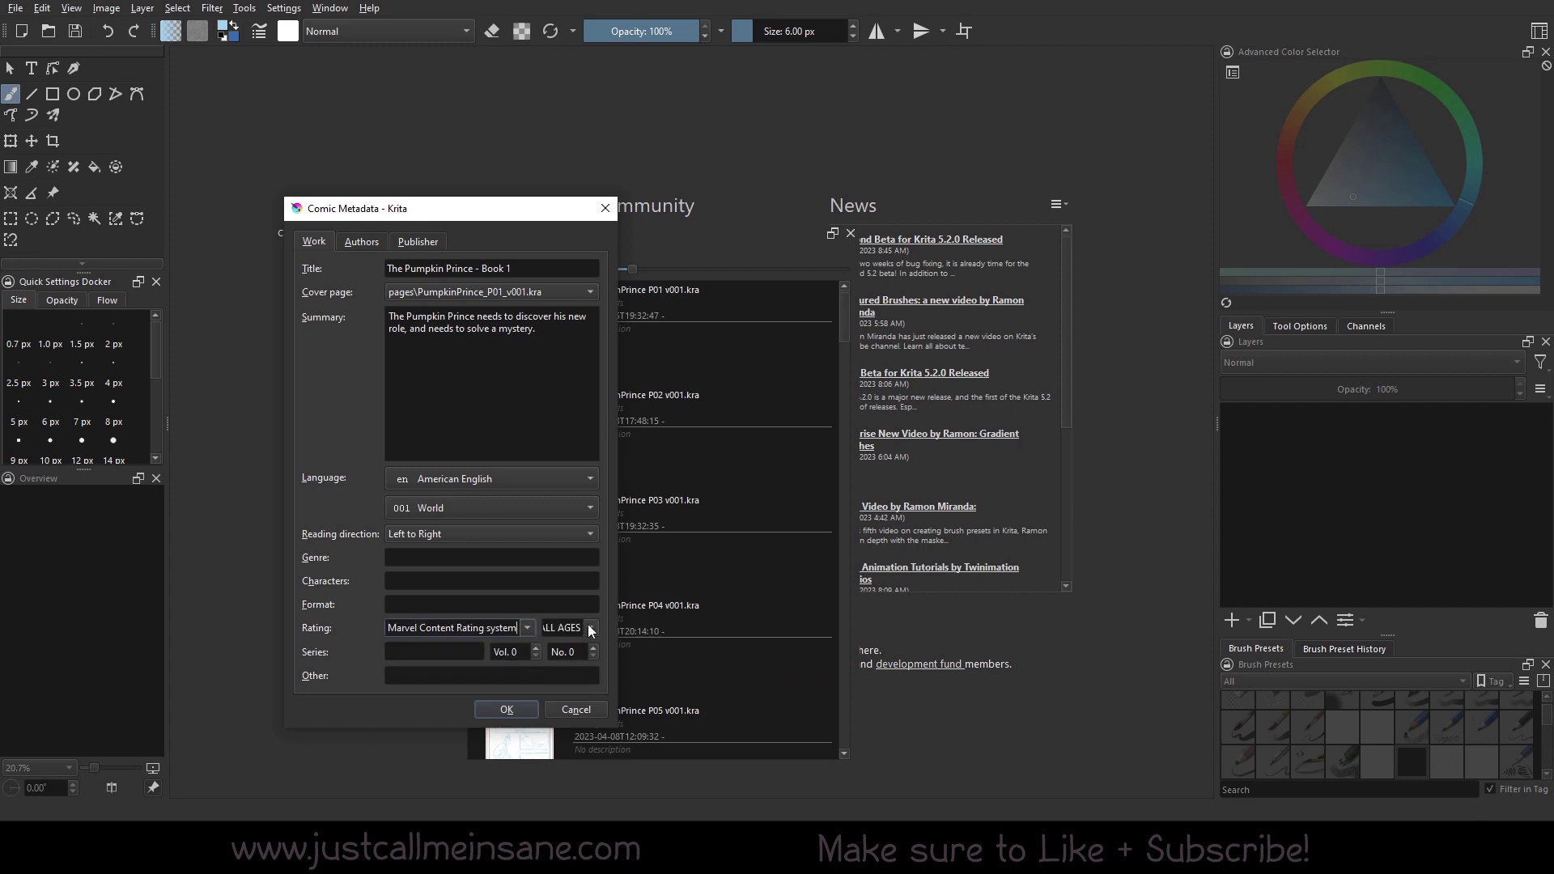
pyautogui.click(590, 629)
pyautogui.click(522, 629)
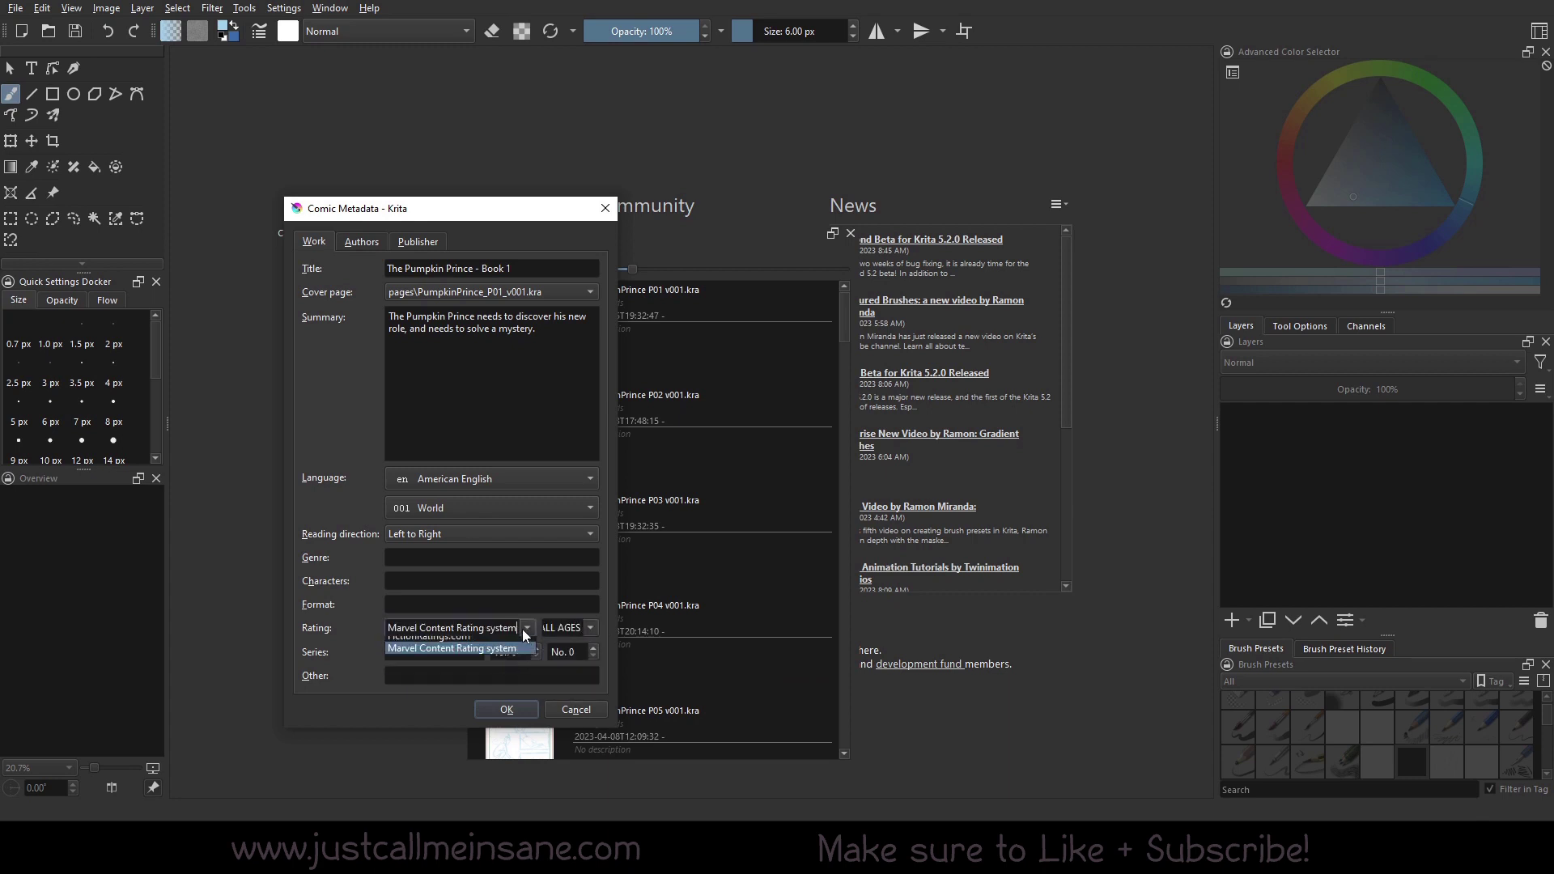
pyautogui.click(454, 648)
pyautogui.click(586, 630)
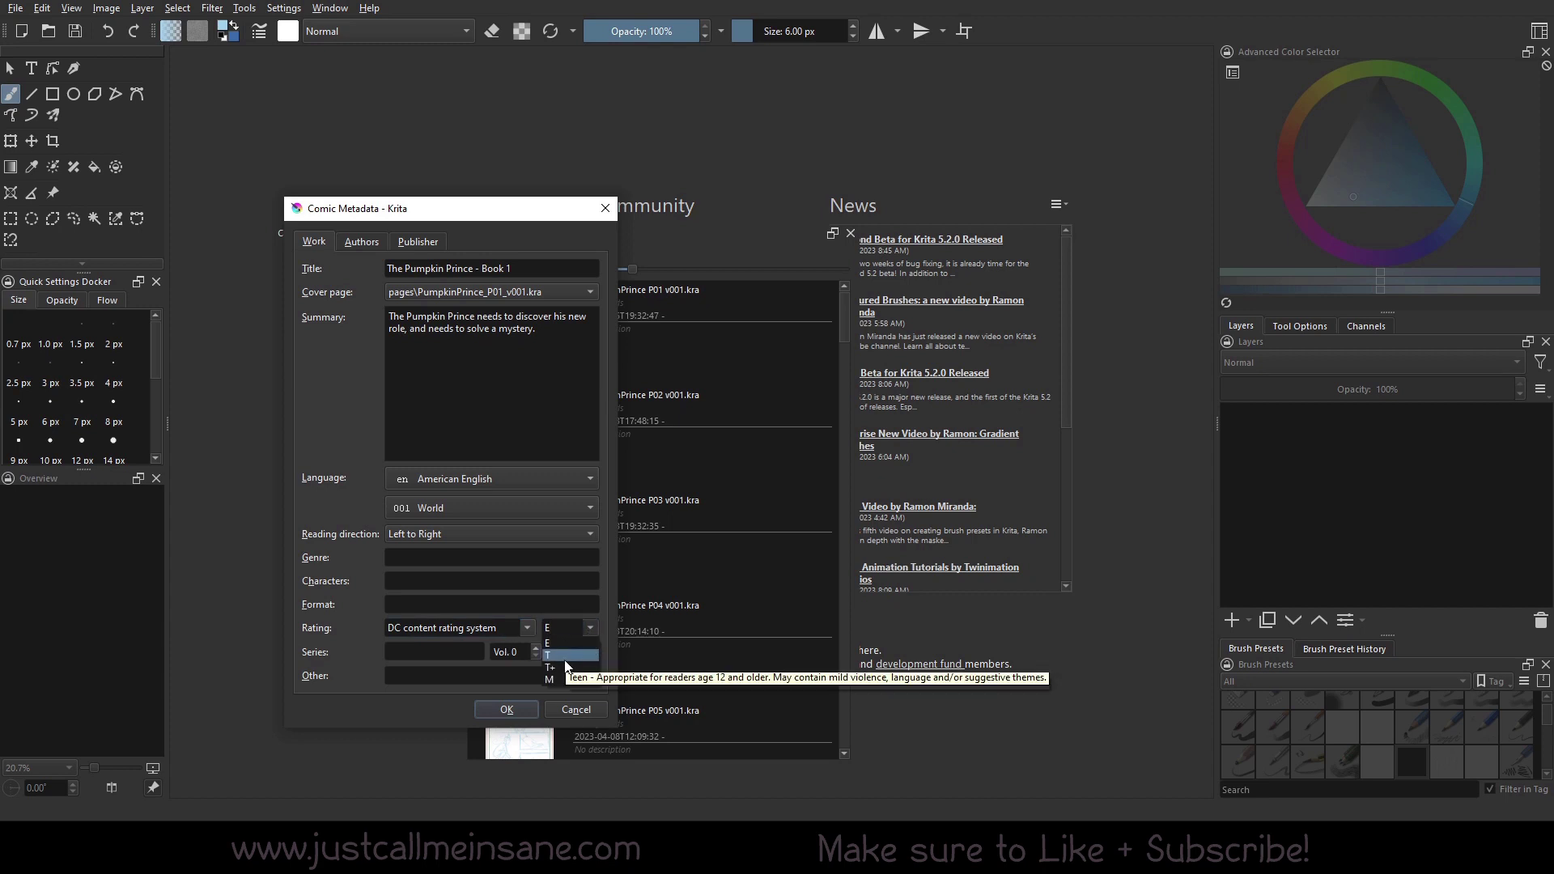
pyautogui.click(565, 643)
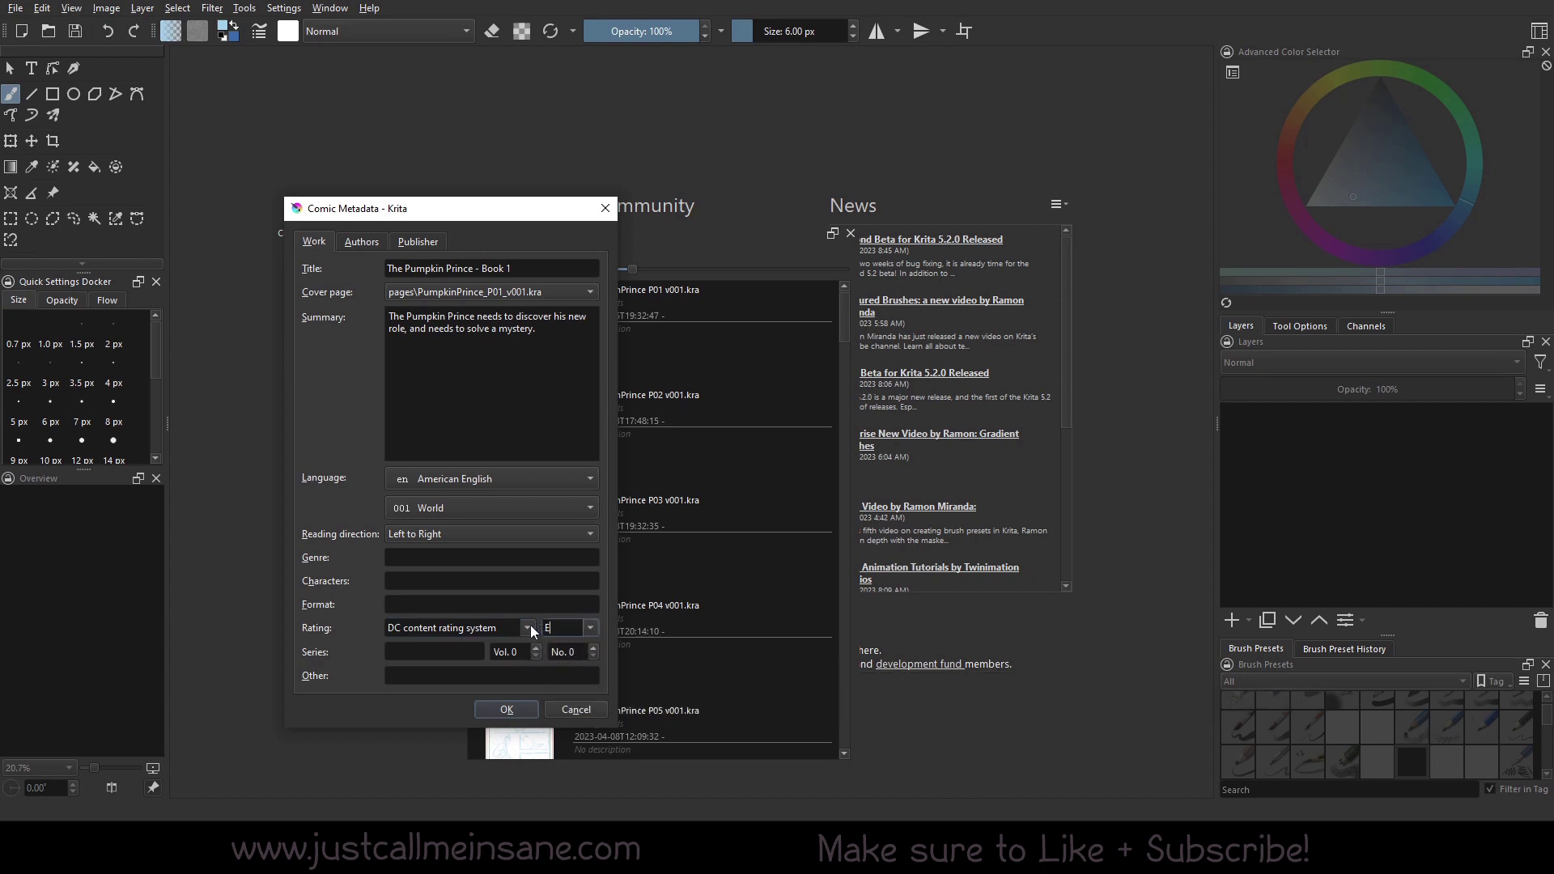
# Step: Step through the empty Series, Vol., No. and Other fields unchanged
pyautogui.click(423, 651)
pyautogui.press('Tab')
pyautogui.click(569, 651)
pyautogui.click(486, 679)
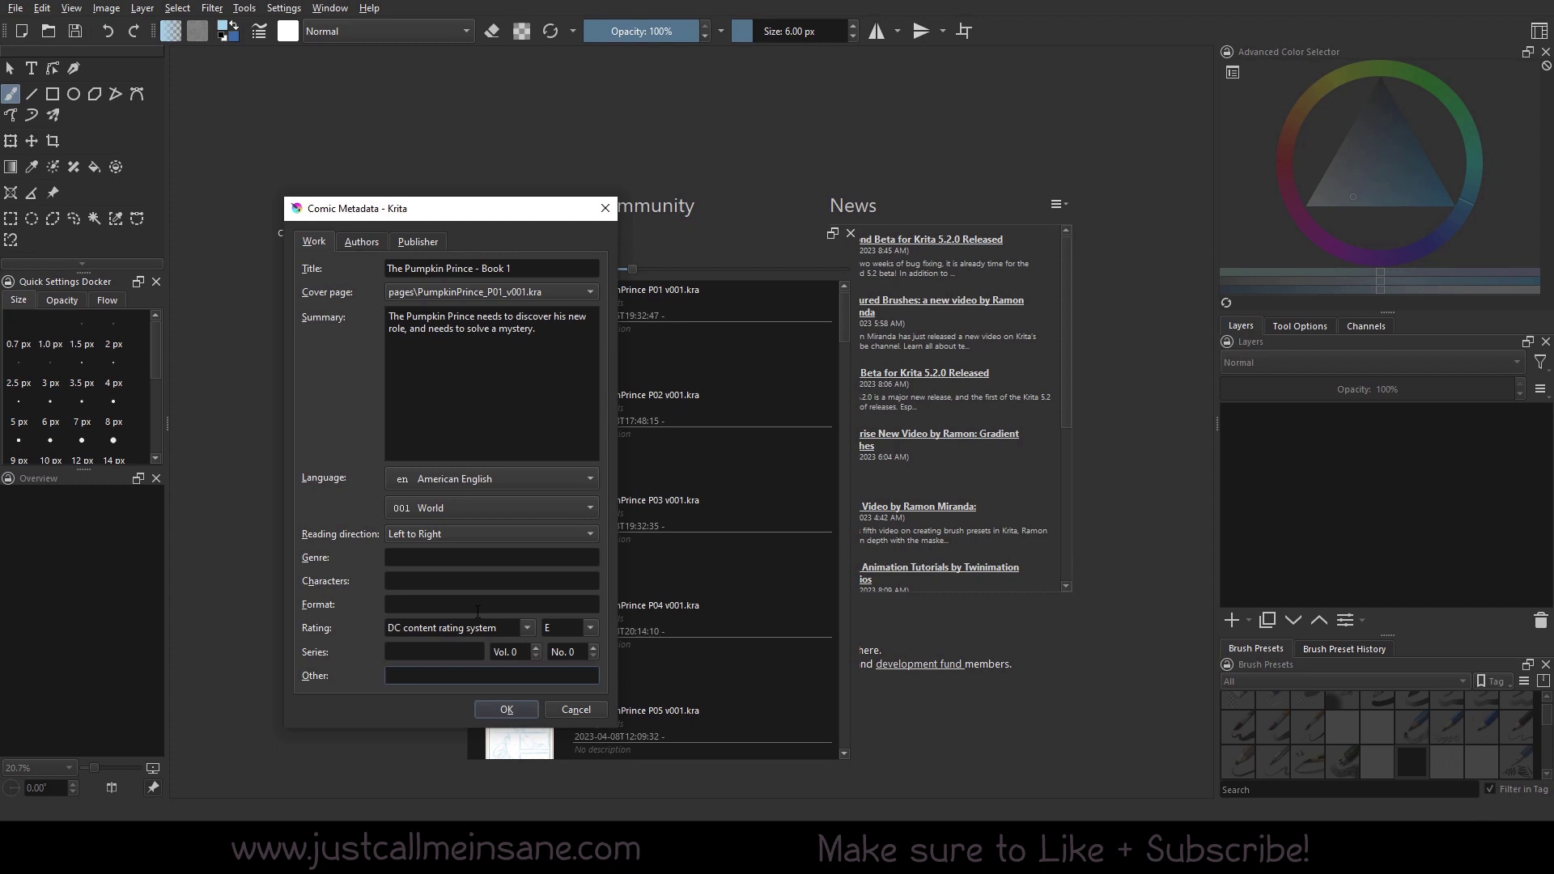
# Step: View the Authors tab and scroll through the single author's nickname, given and family name columns
pyautogui.click(447, 557)
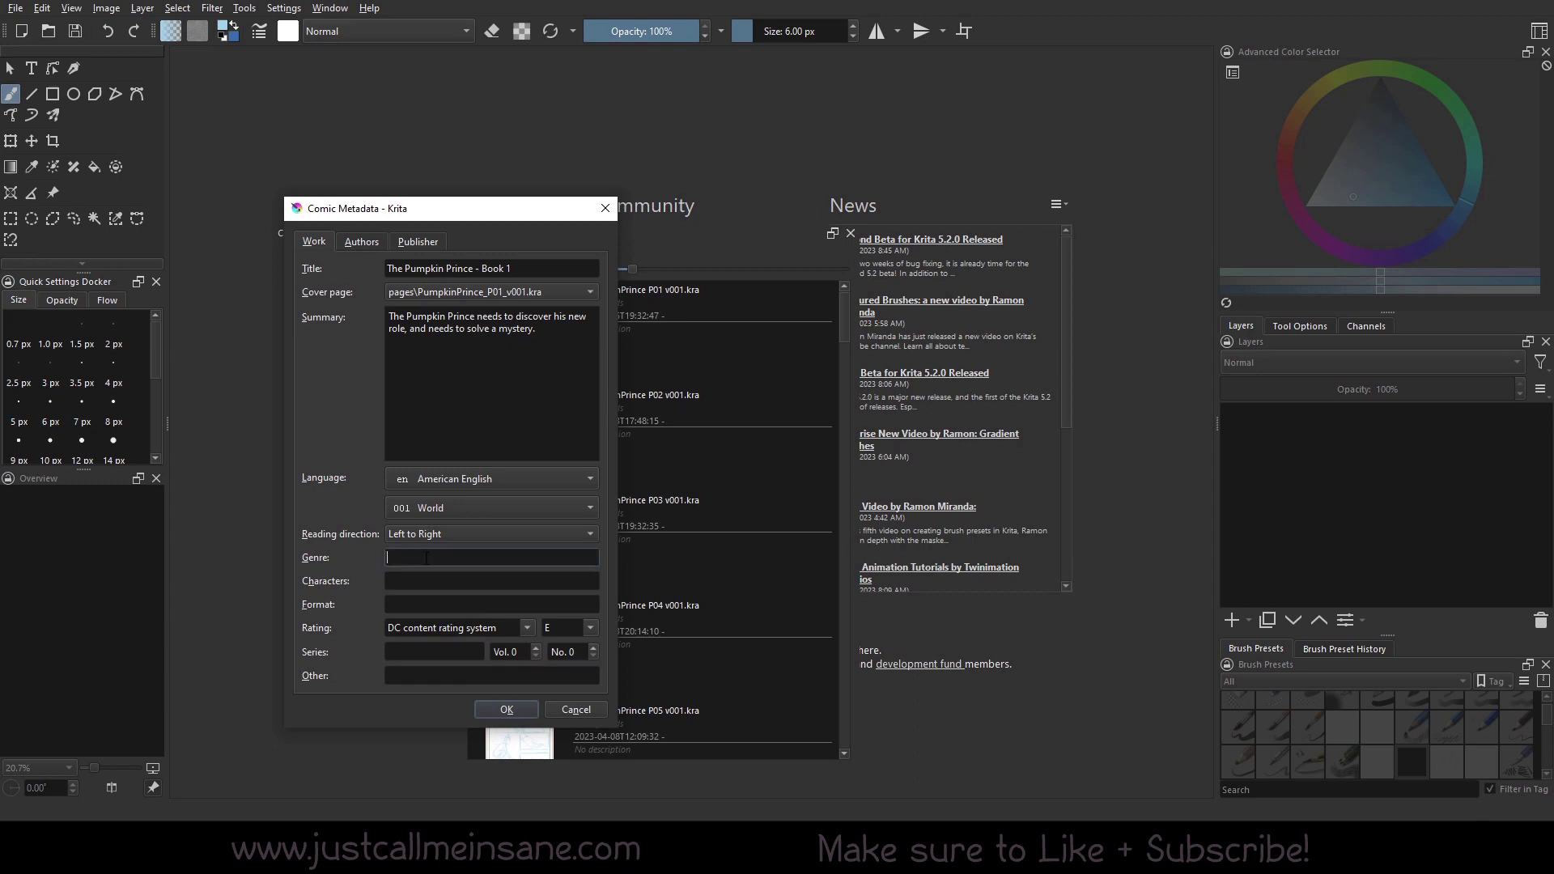
pyautogui.click(374, 251)
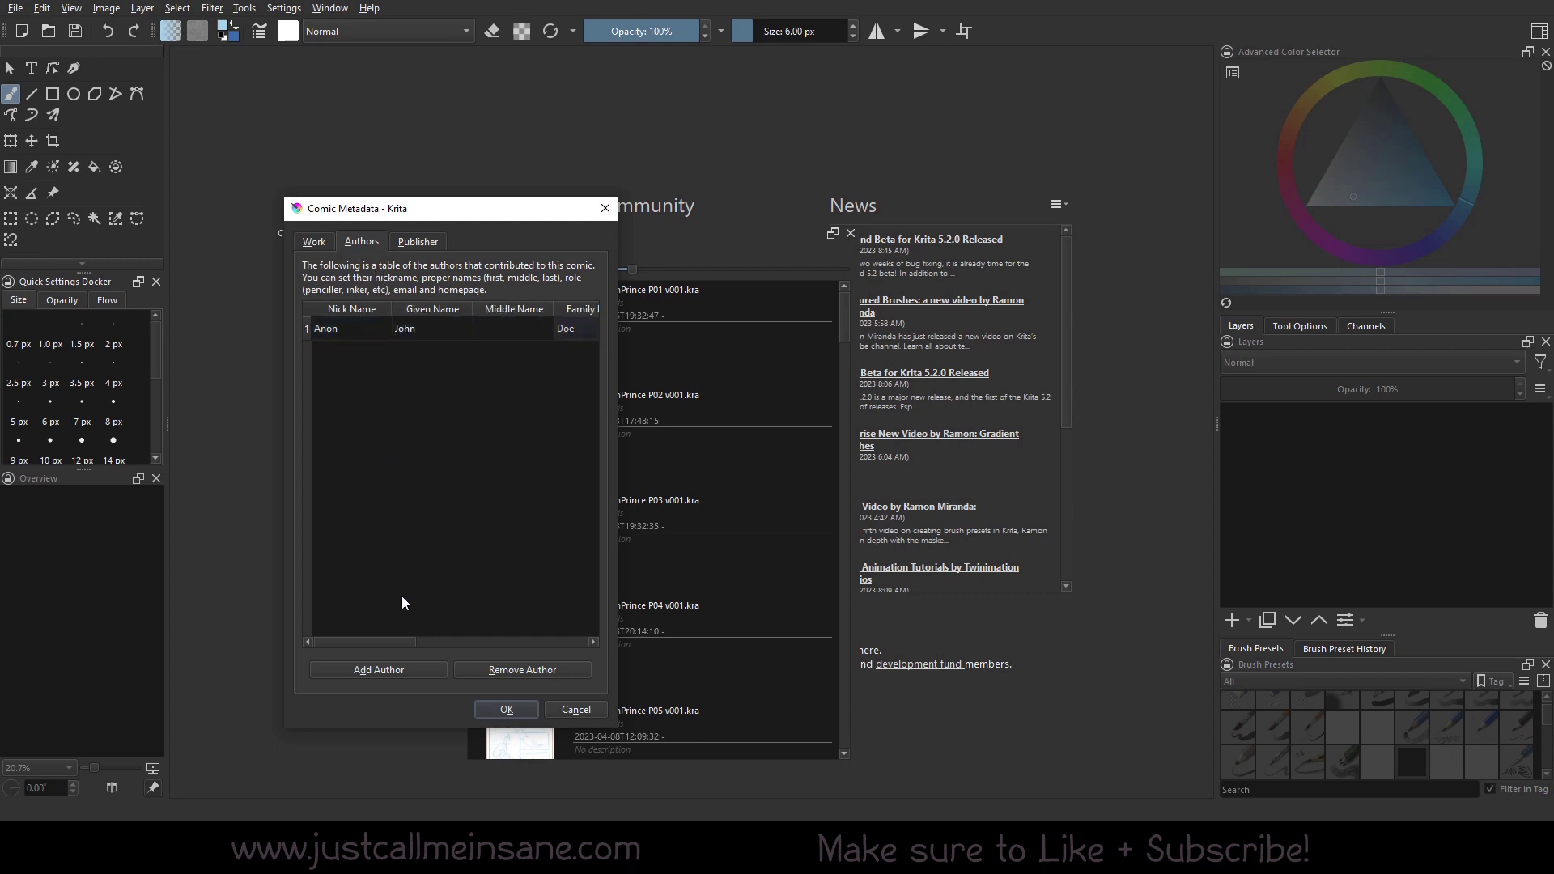
pyautogui.click(361, 335)
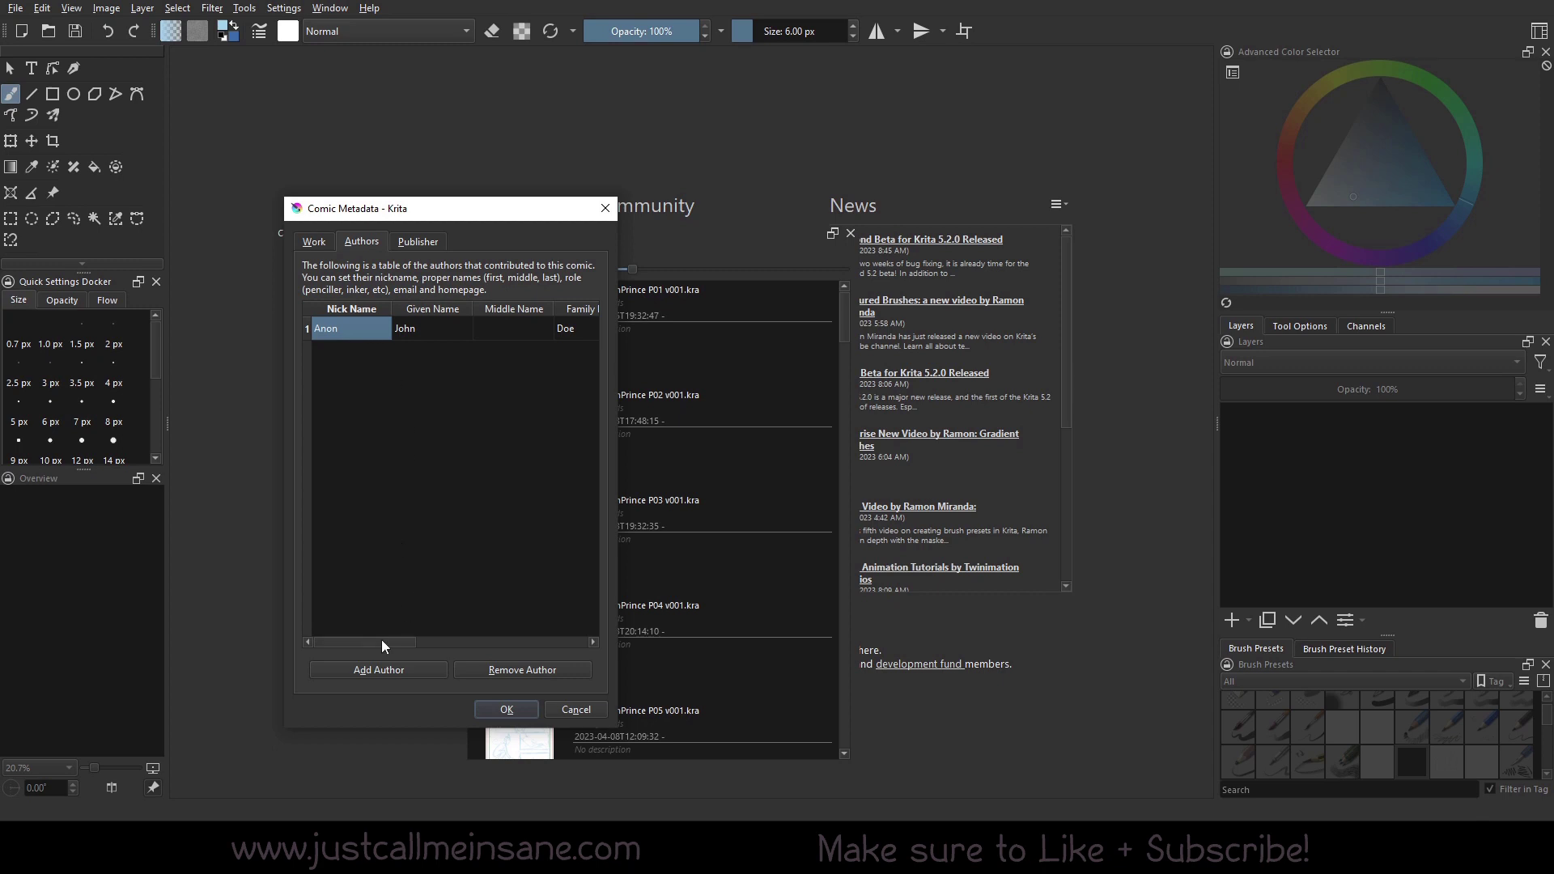
pyautogui.moveTo(381, 640); pyautogui.dragTo(249, 630)
pyautogui.click(425, 324)
pyautogui.click(328, 333)
pyautogui.click(429, 332)
pyautogui.click(560, 332)
pyautogui.moveTo(410, 636); pyautogui.dragTo(524, 637)
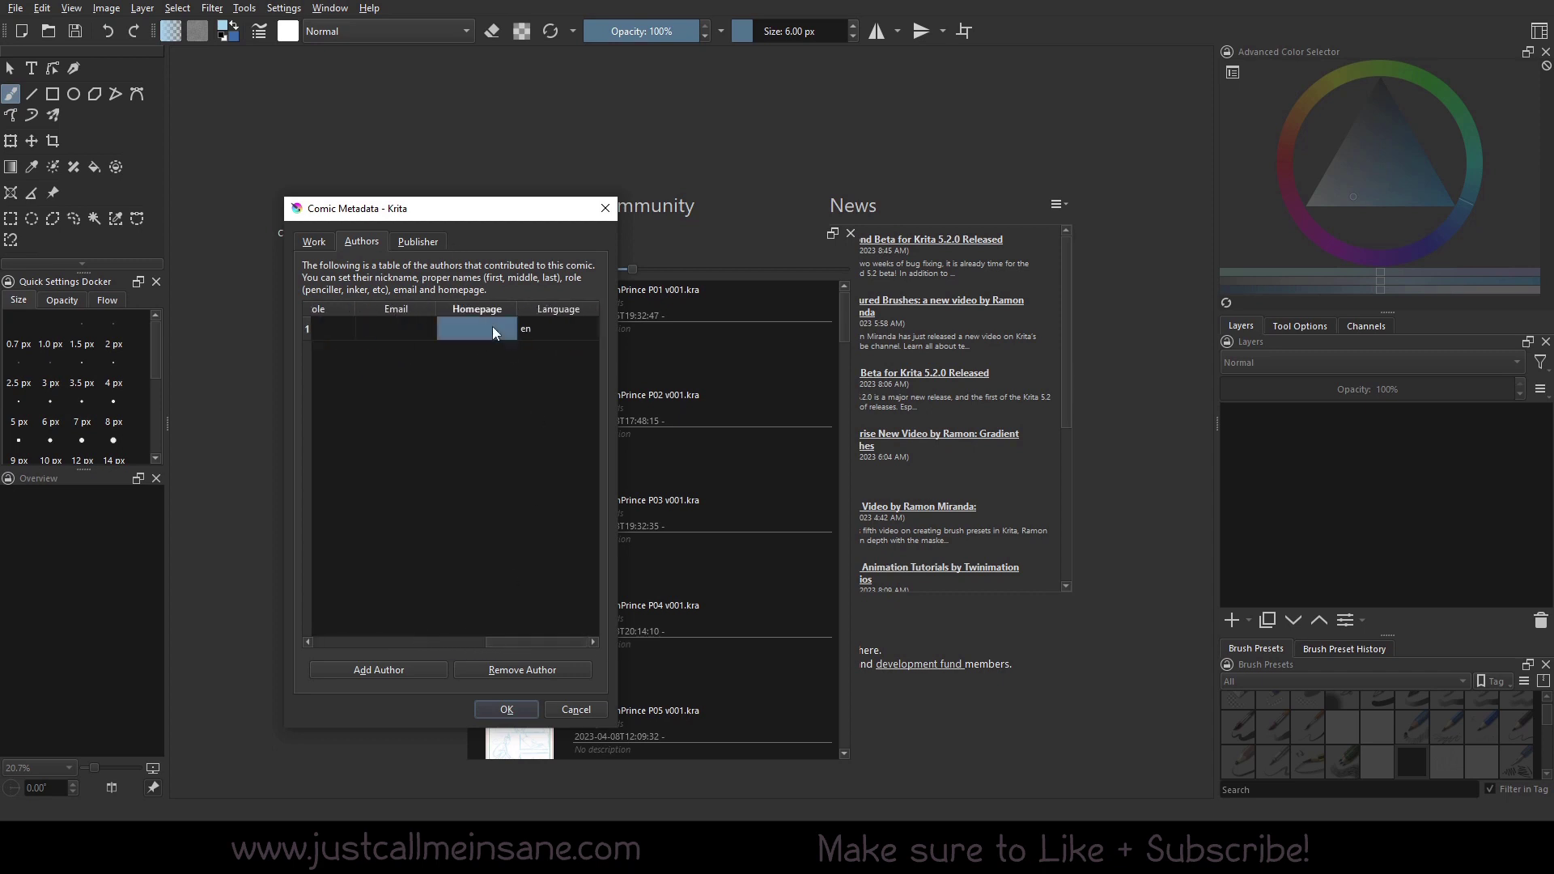
pyautogui.click(483, 641)
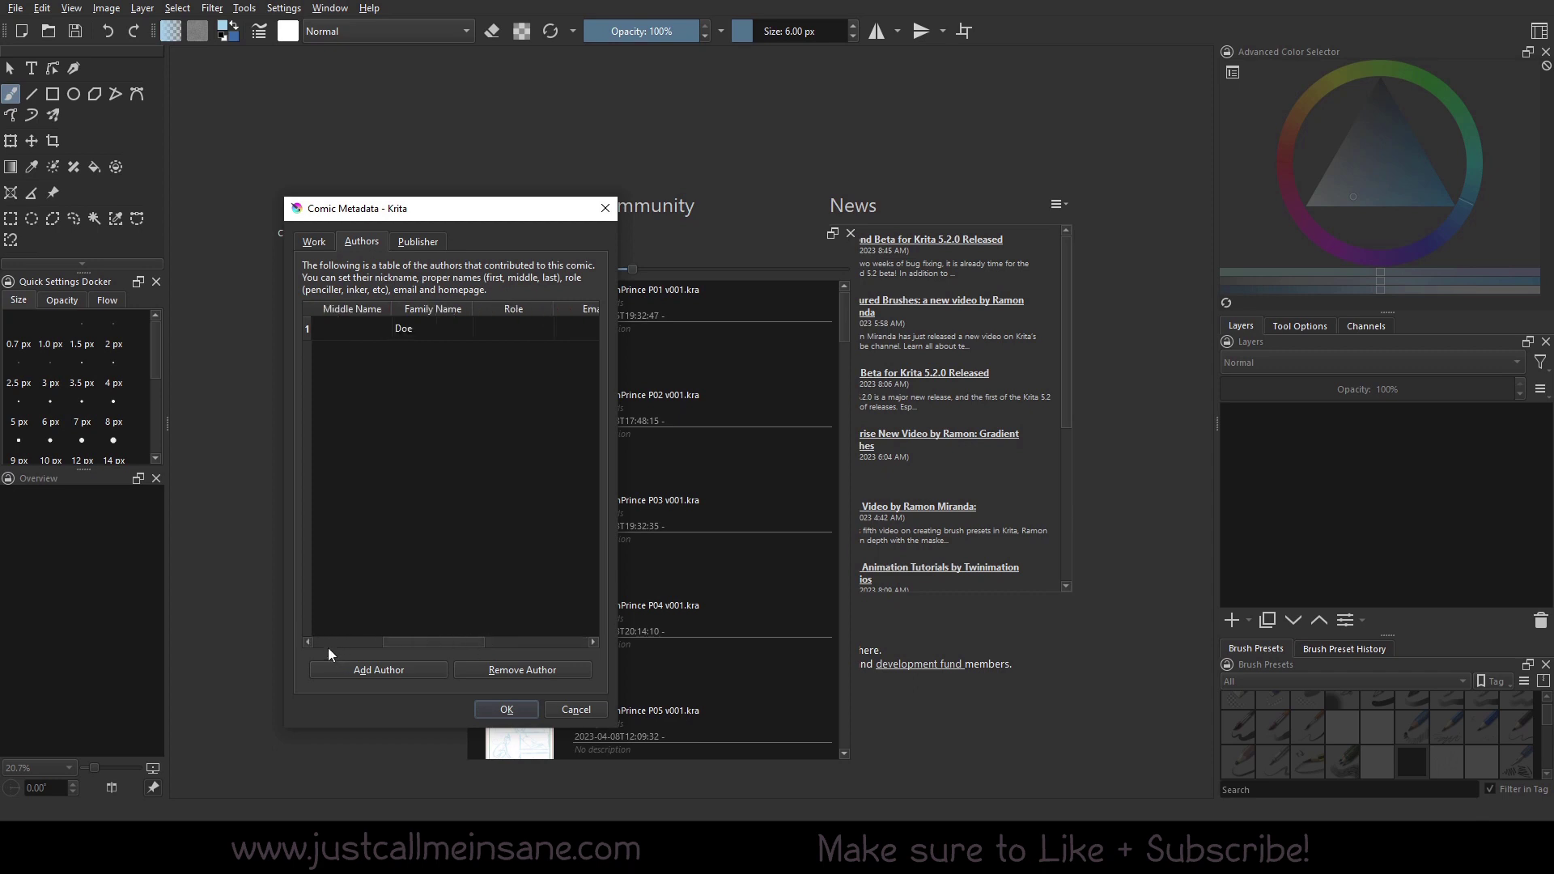
pyautogui.click(328, 641)
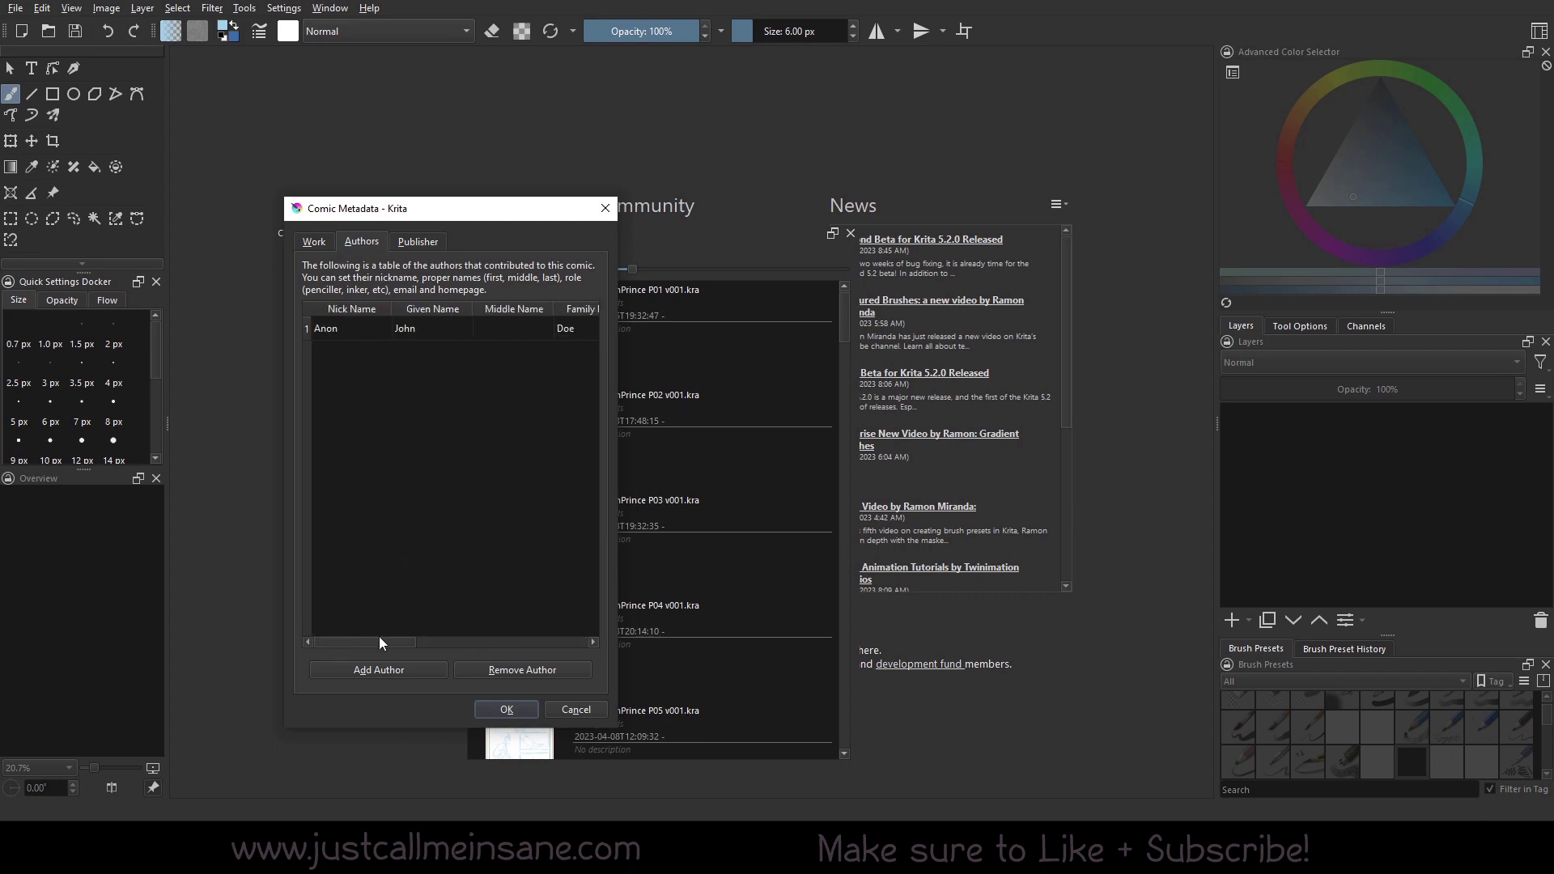
pyautogui.moveTo(379, 637); pyautogui.dragTo(314, 639)
# Step: Look over the empty Publisher name, date, ISBN and license fields, then cancel Comic Metadata
pyautogui.click(410, 243)
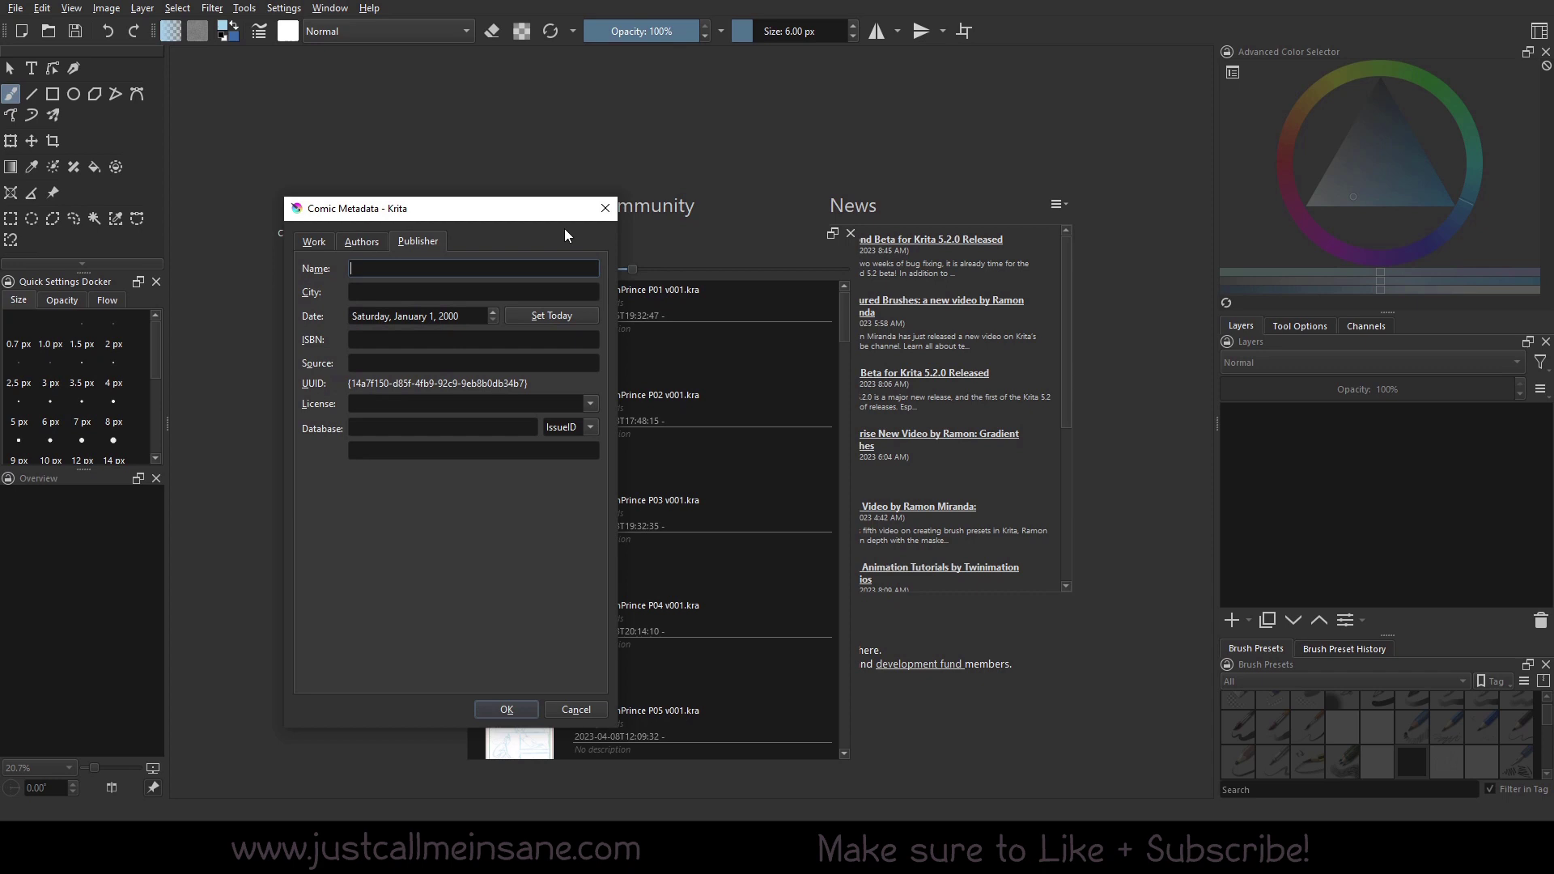
pyautogui.moveTo(417, 202); pyautogui.dragTo(442, 223)
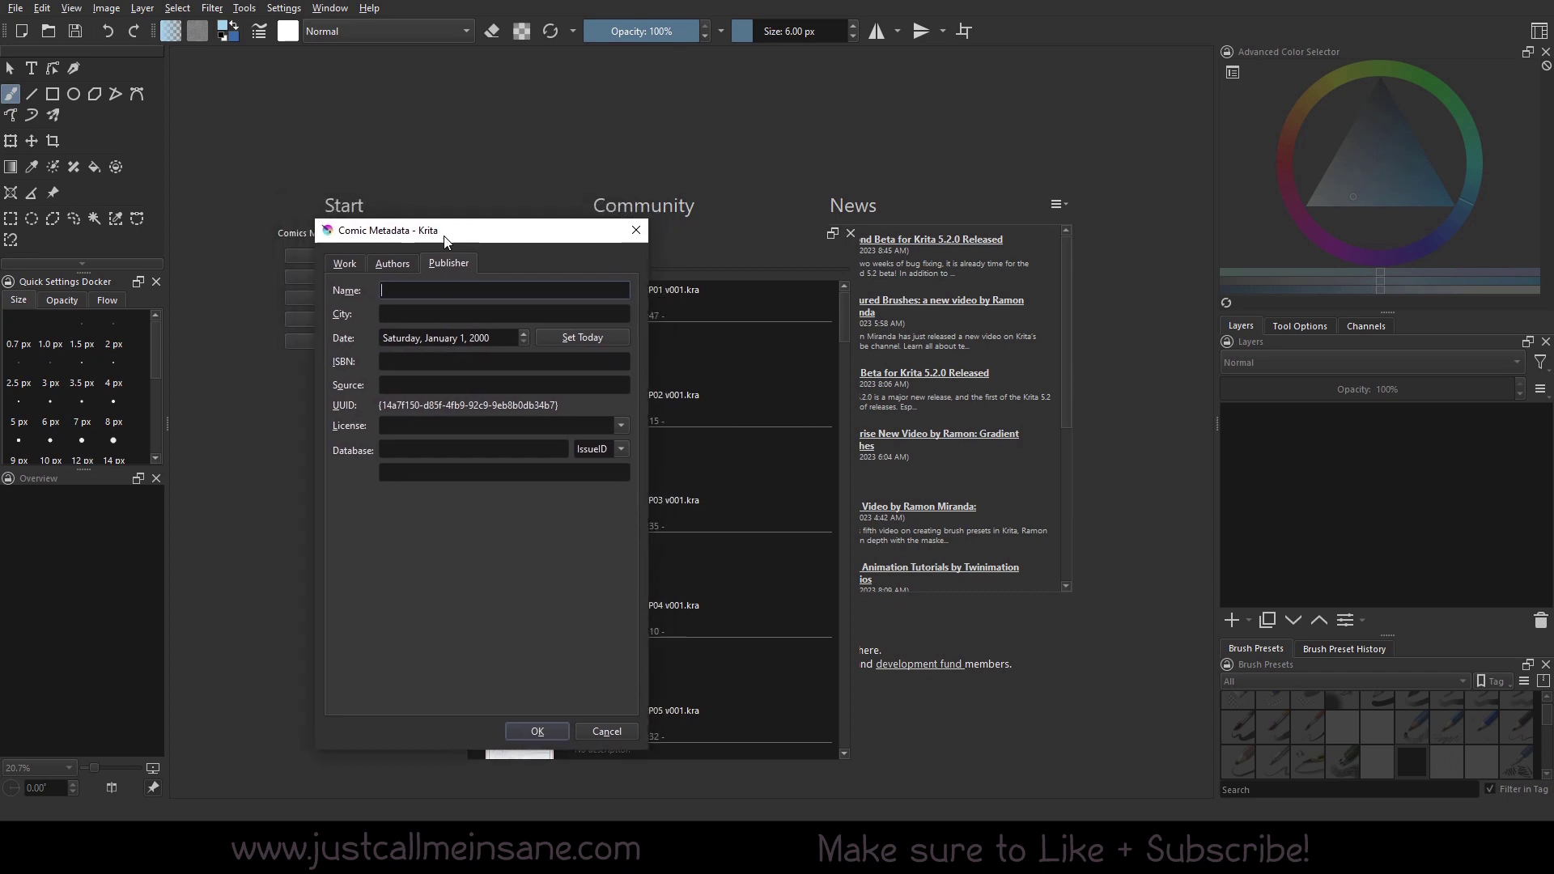
pyautogui.click(386, 345)
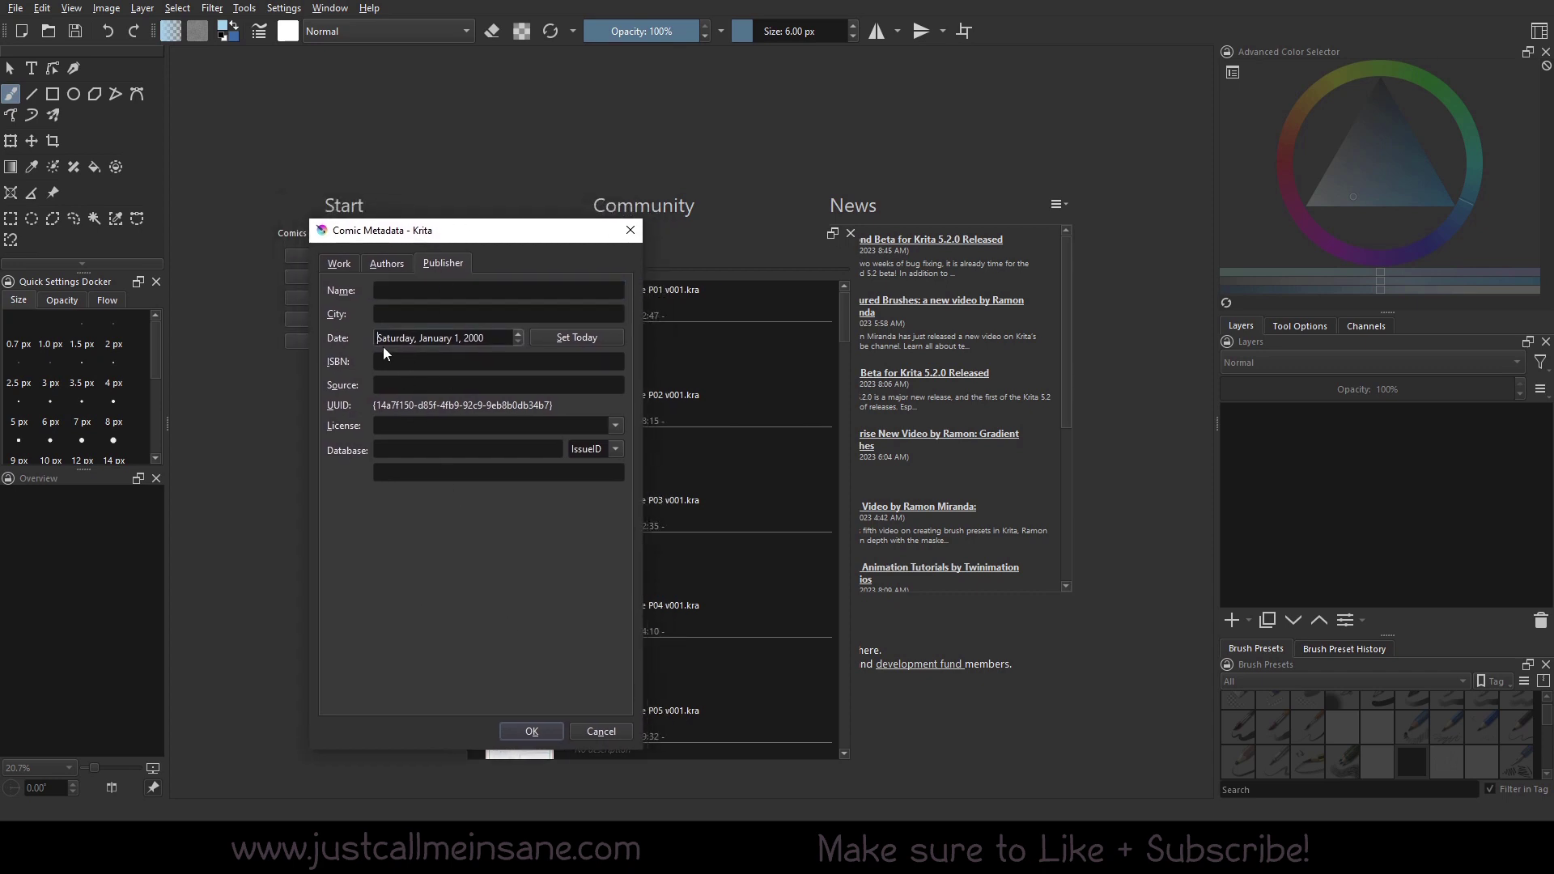
pyautogui.click(433, 366)
pyautogui.click(446, 430)
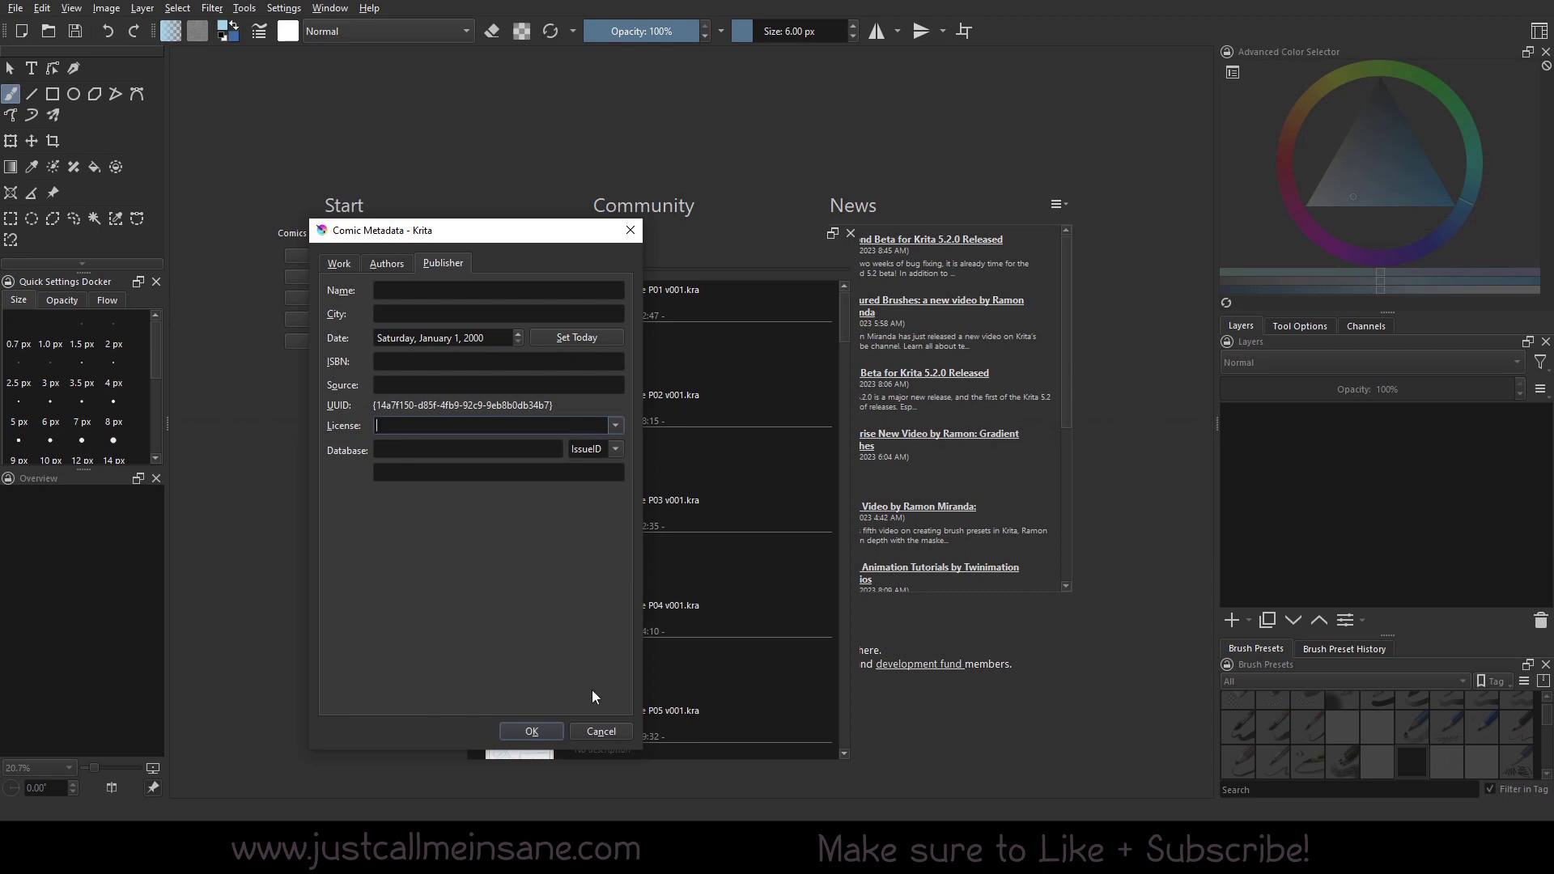
pyautogui.click(601, 731)
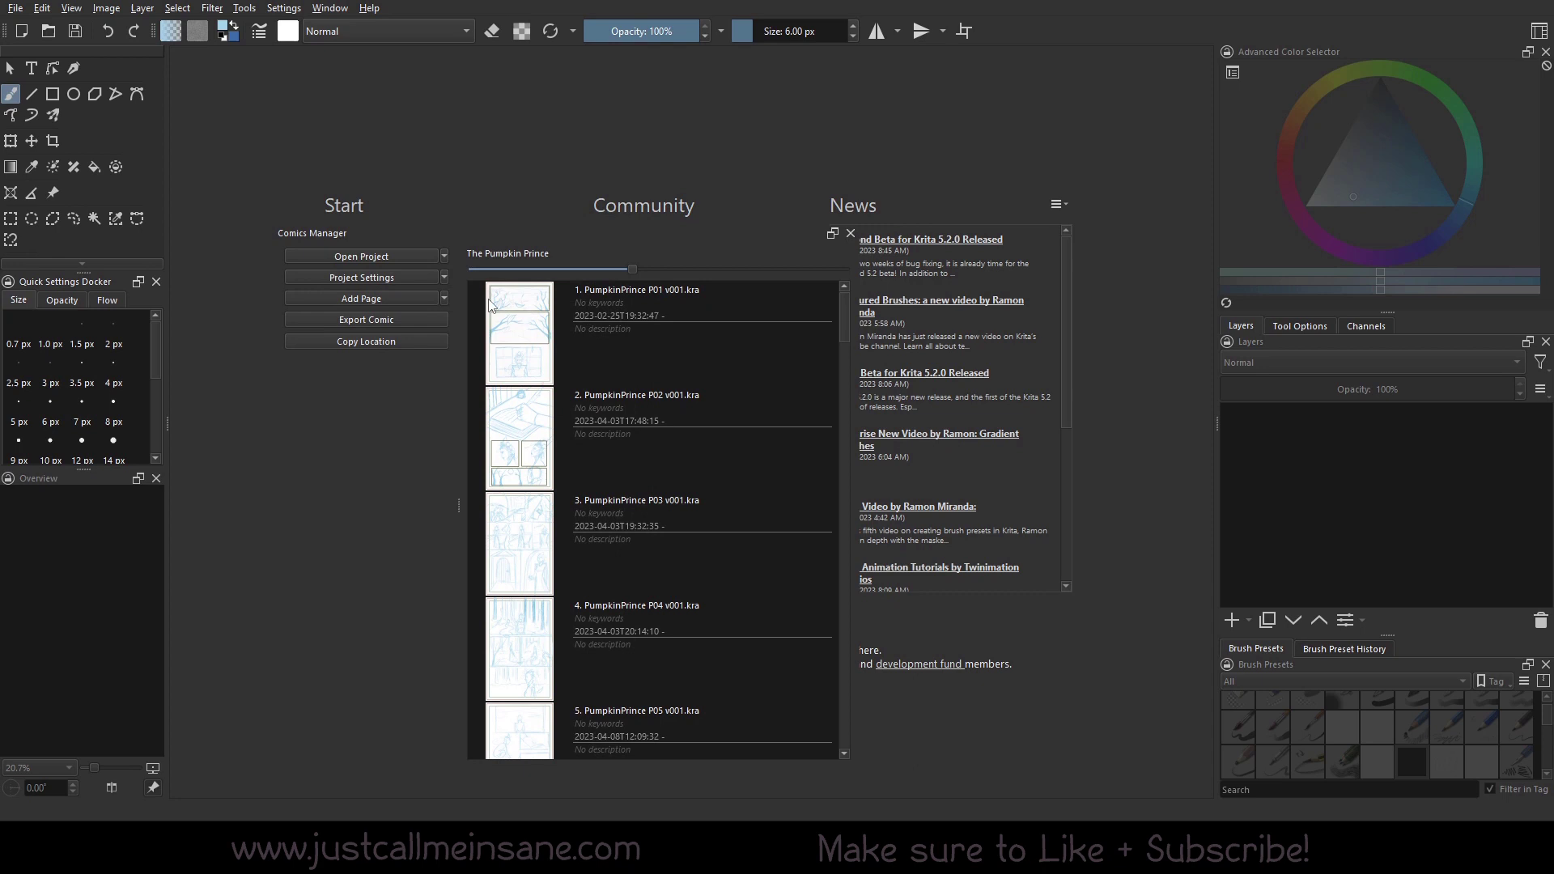
# Step: Open the project's Export Settings and check the left, top, right and bottom crop margins at 0 px
pyautogui.click(445, 277)
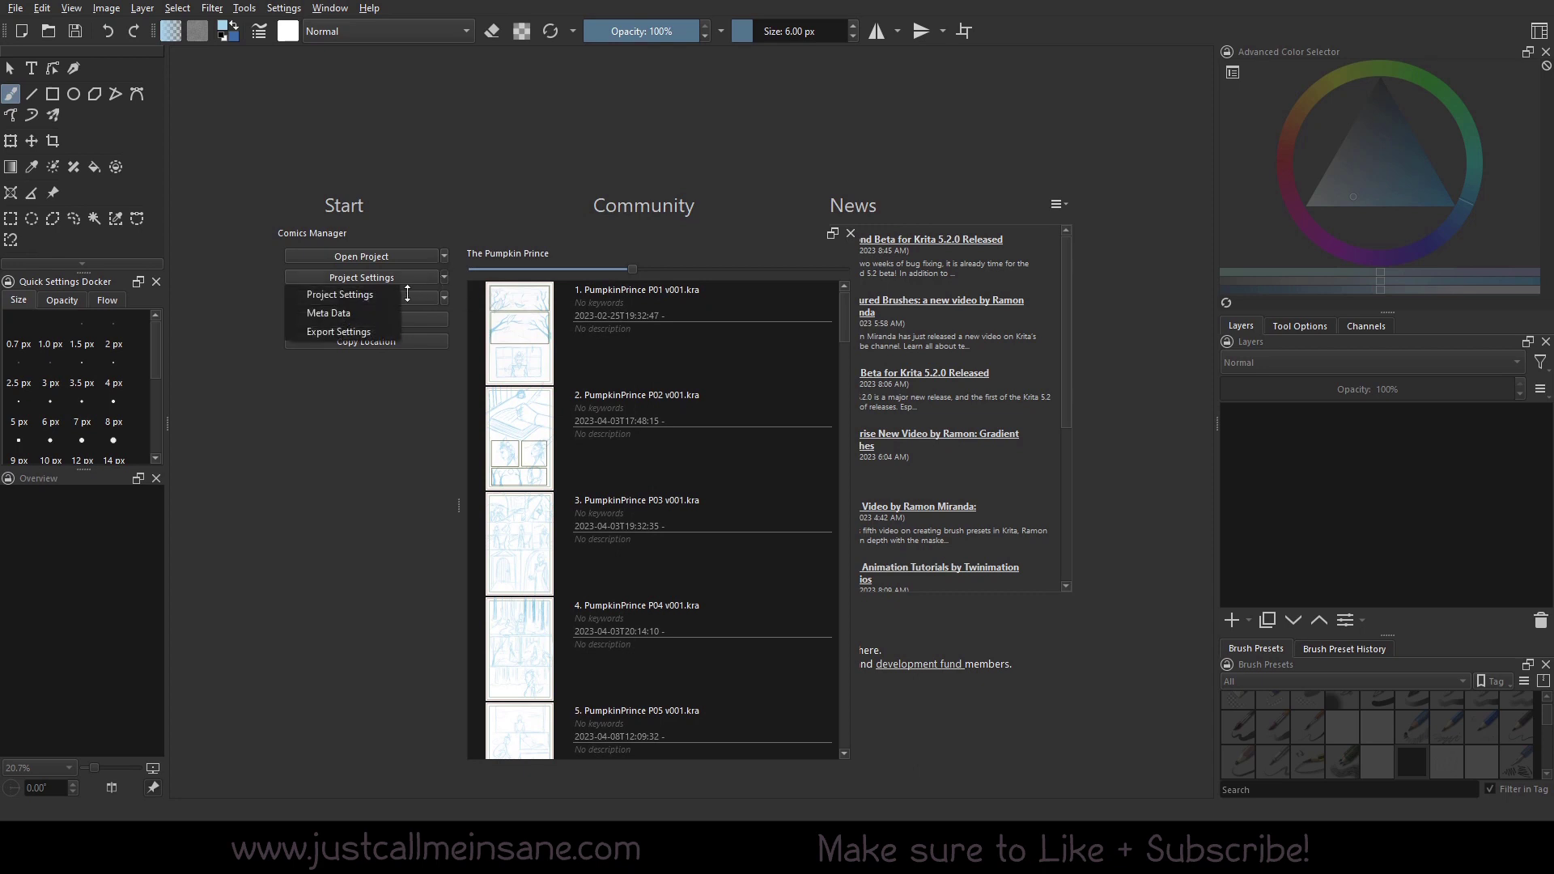
pyautogui.click(361, 330)
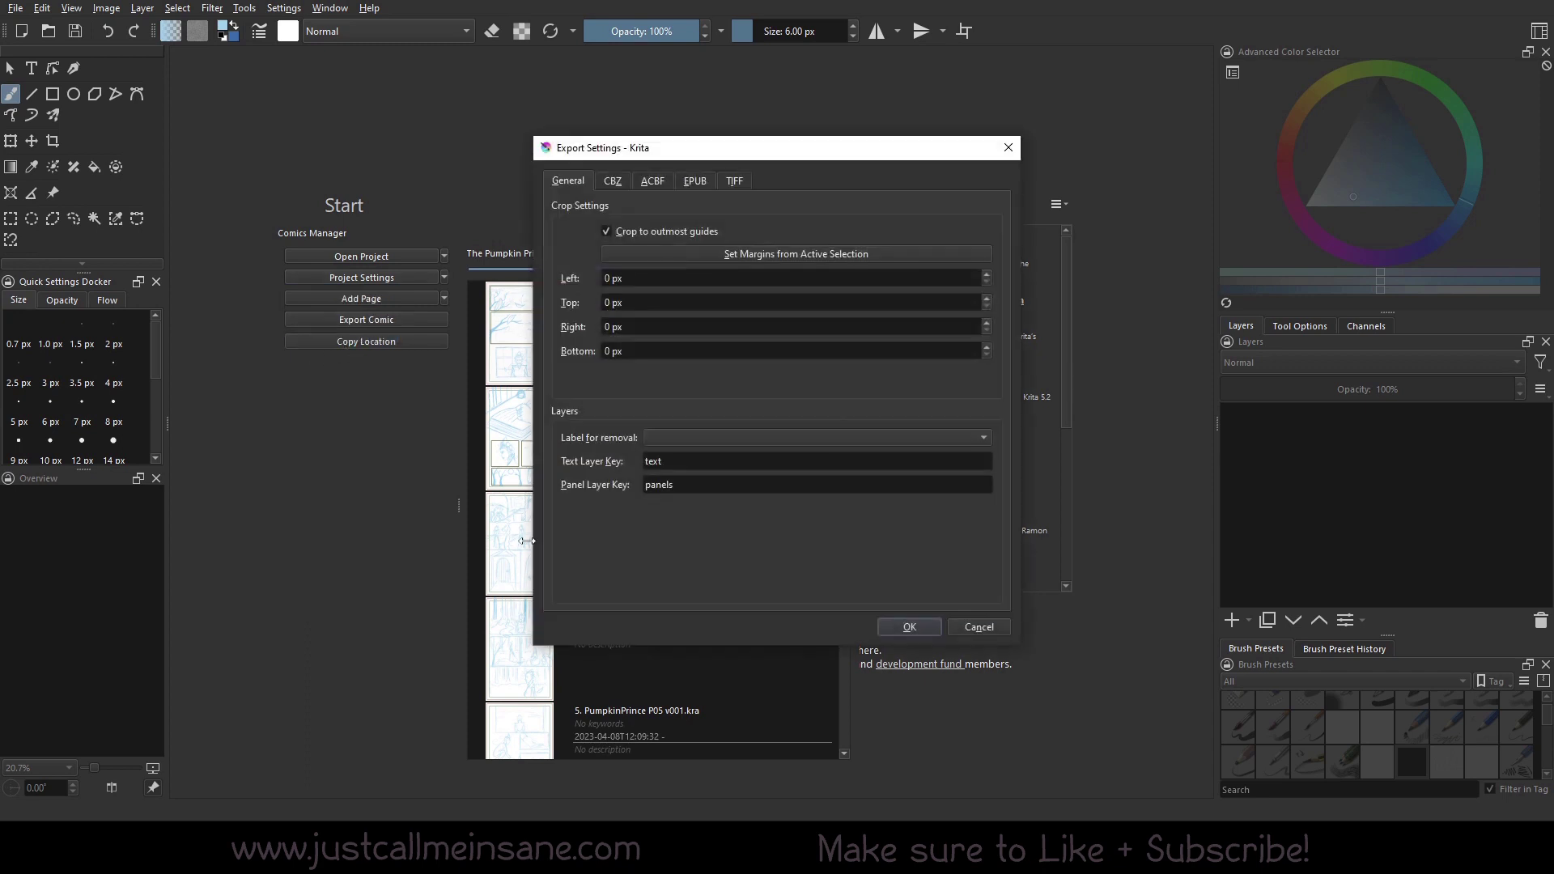
pyautogui.moveTo(833, 153); pyautogui.dragTo(529, 221)
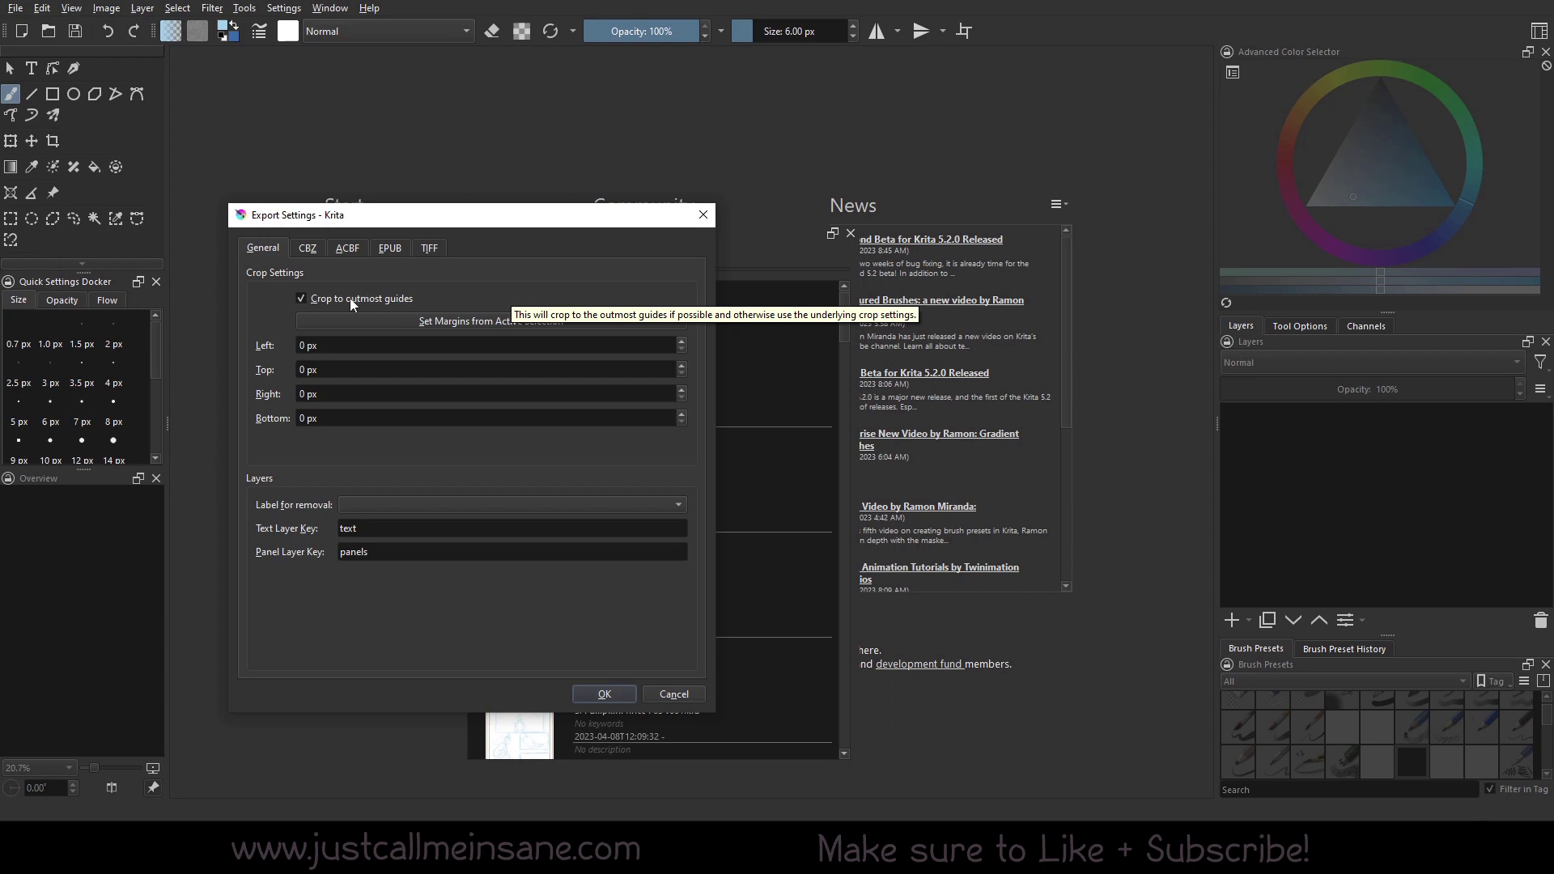
pyautogui.click(331, 351)
pyautogui.tripleClick(327, 347)
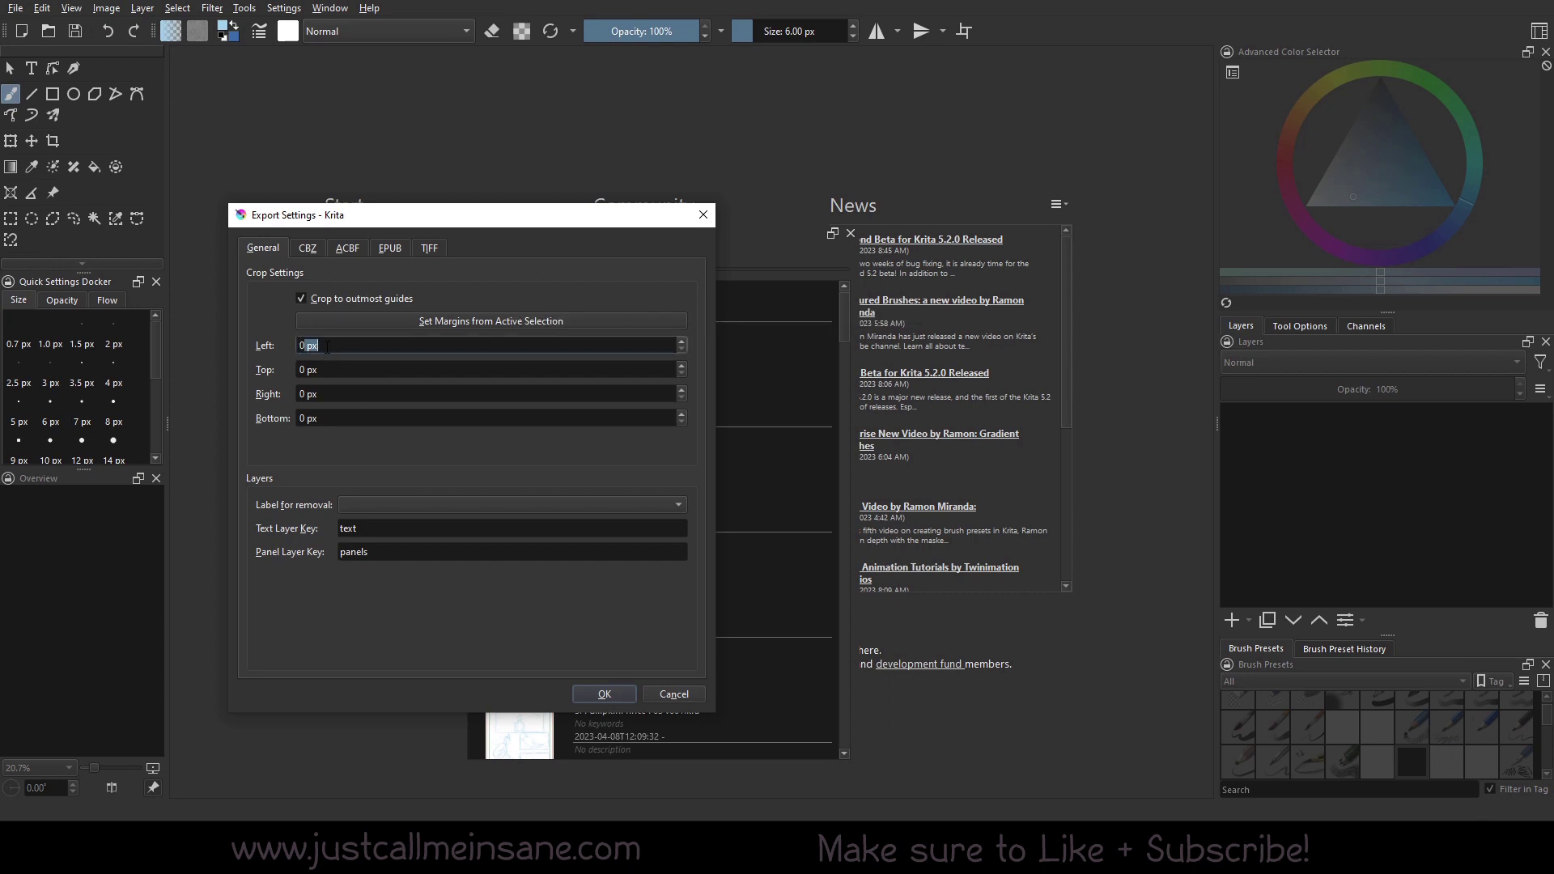
pyautogui.click(322, 373)
pyautogui.click(331, 395)
pyautogui.click(343, 419)
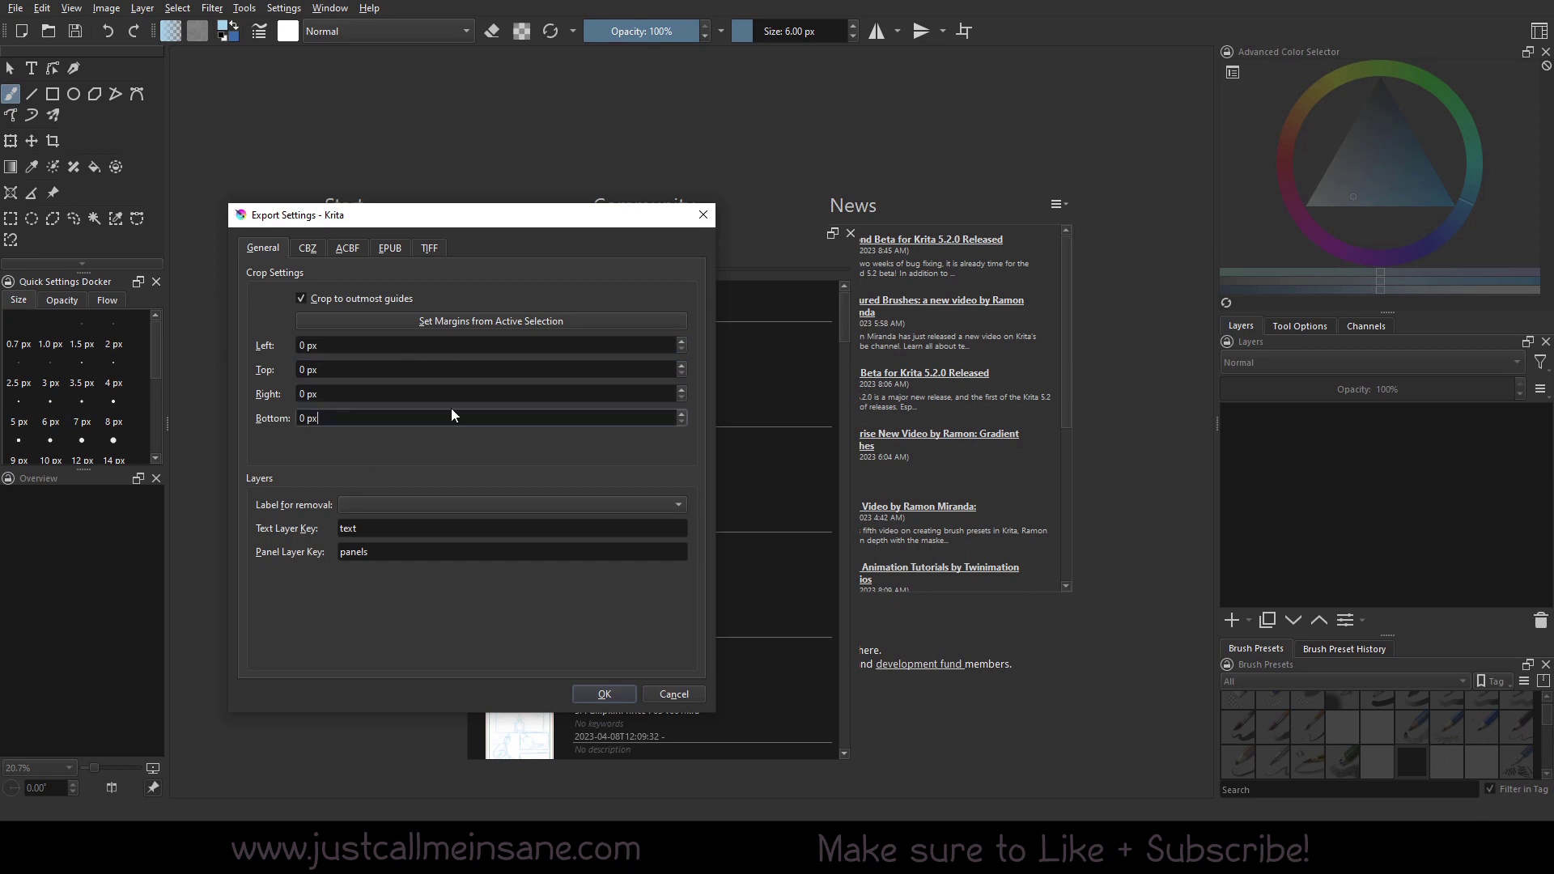
# Step: Check the Label for removal colour list, leaving no label selected
pyautogui.click(386, 508)
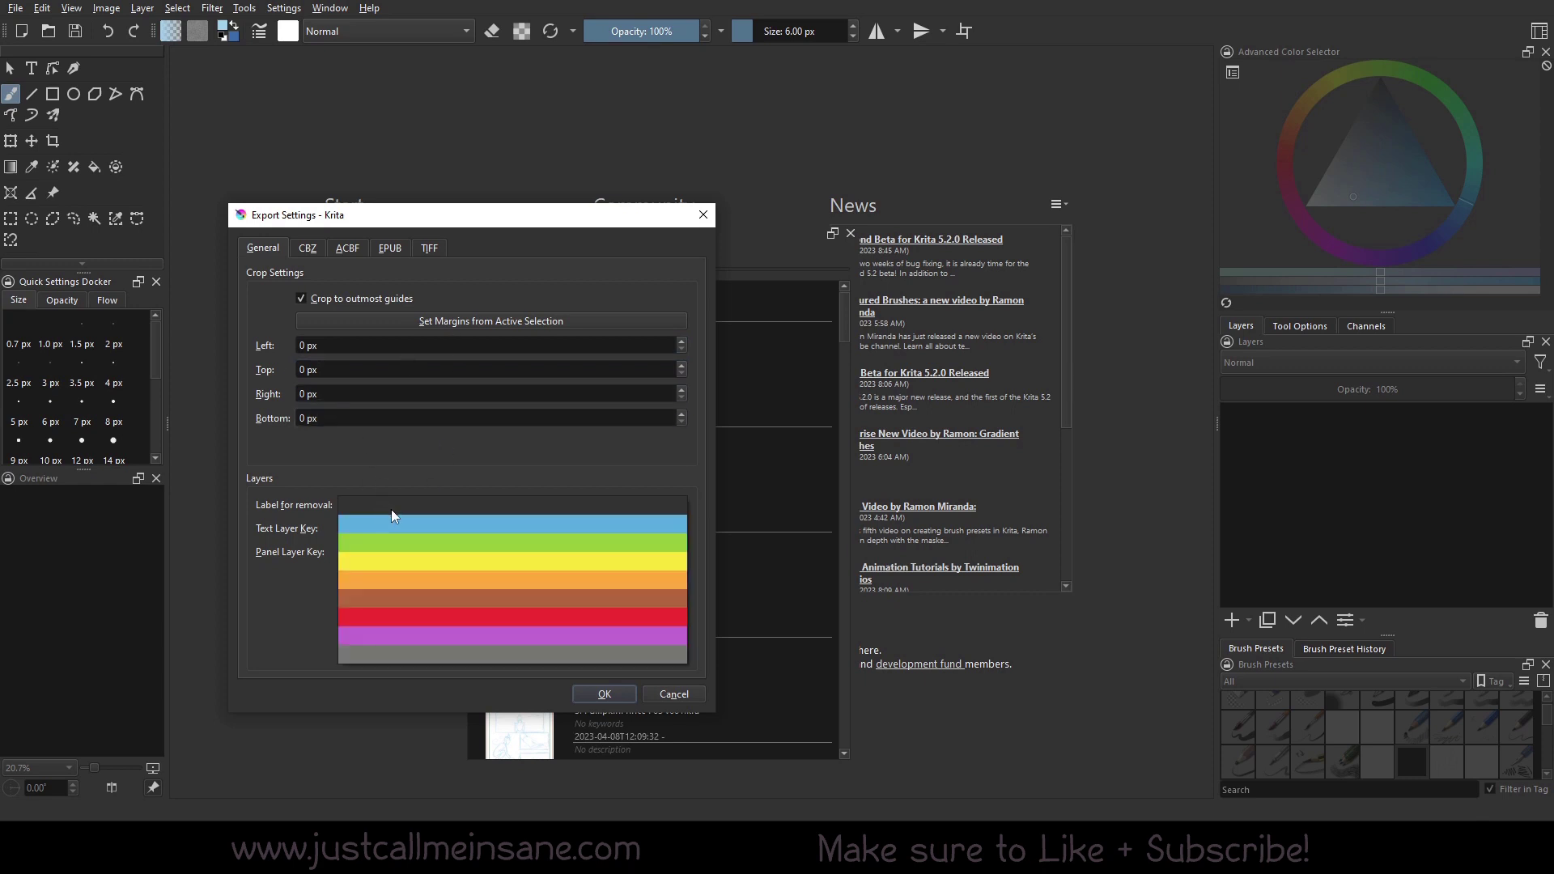
pyautogui.click(451, 463)
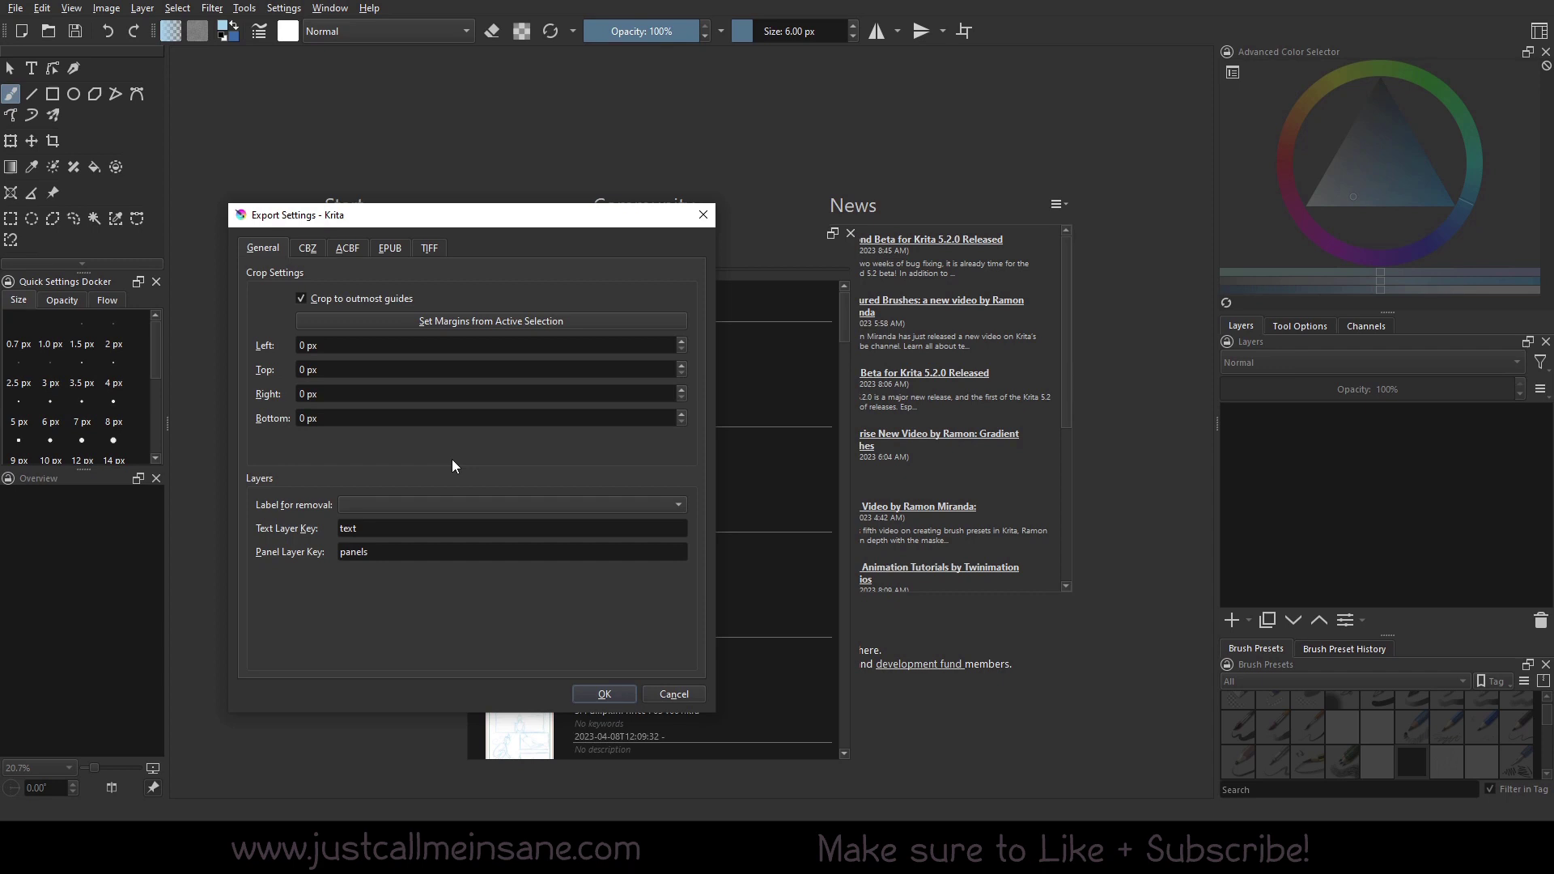
pyautogui.click(367, 498)
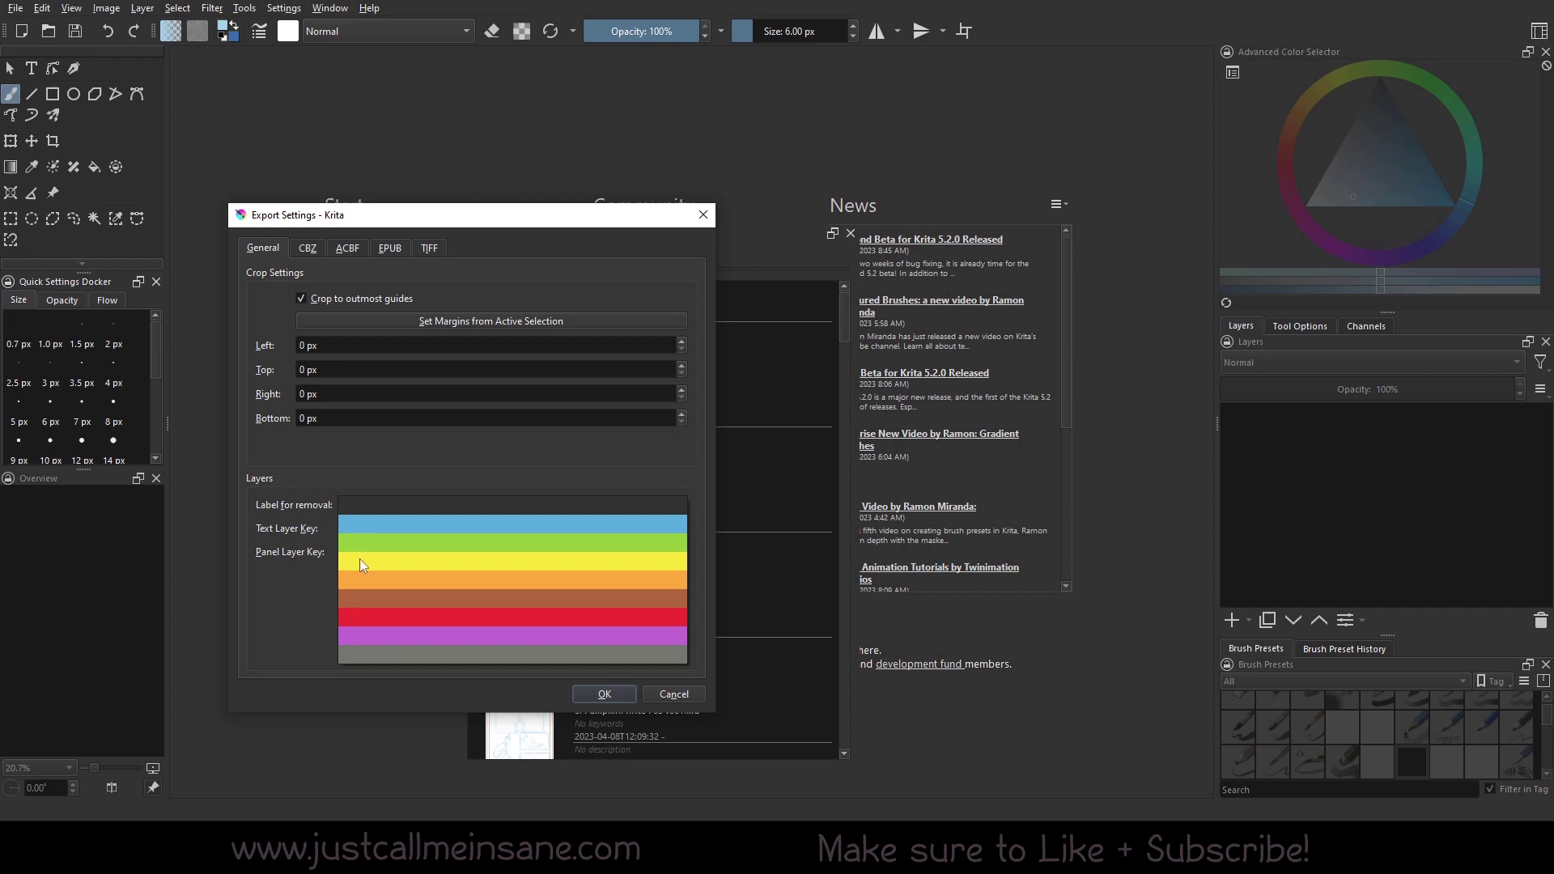
pyautogui.click(277, 601)
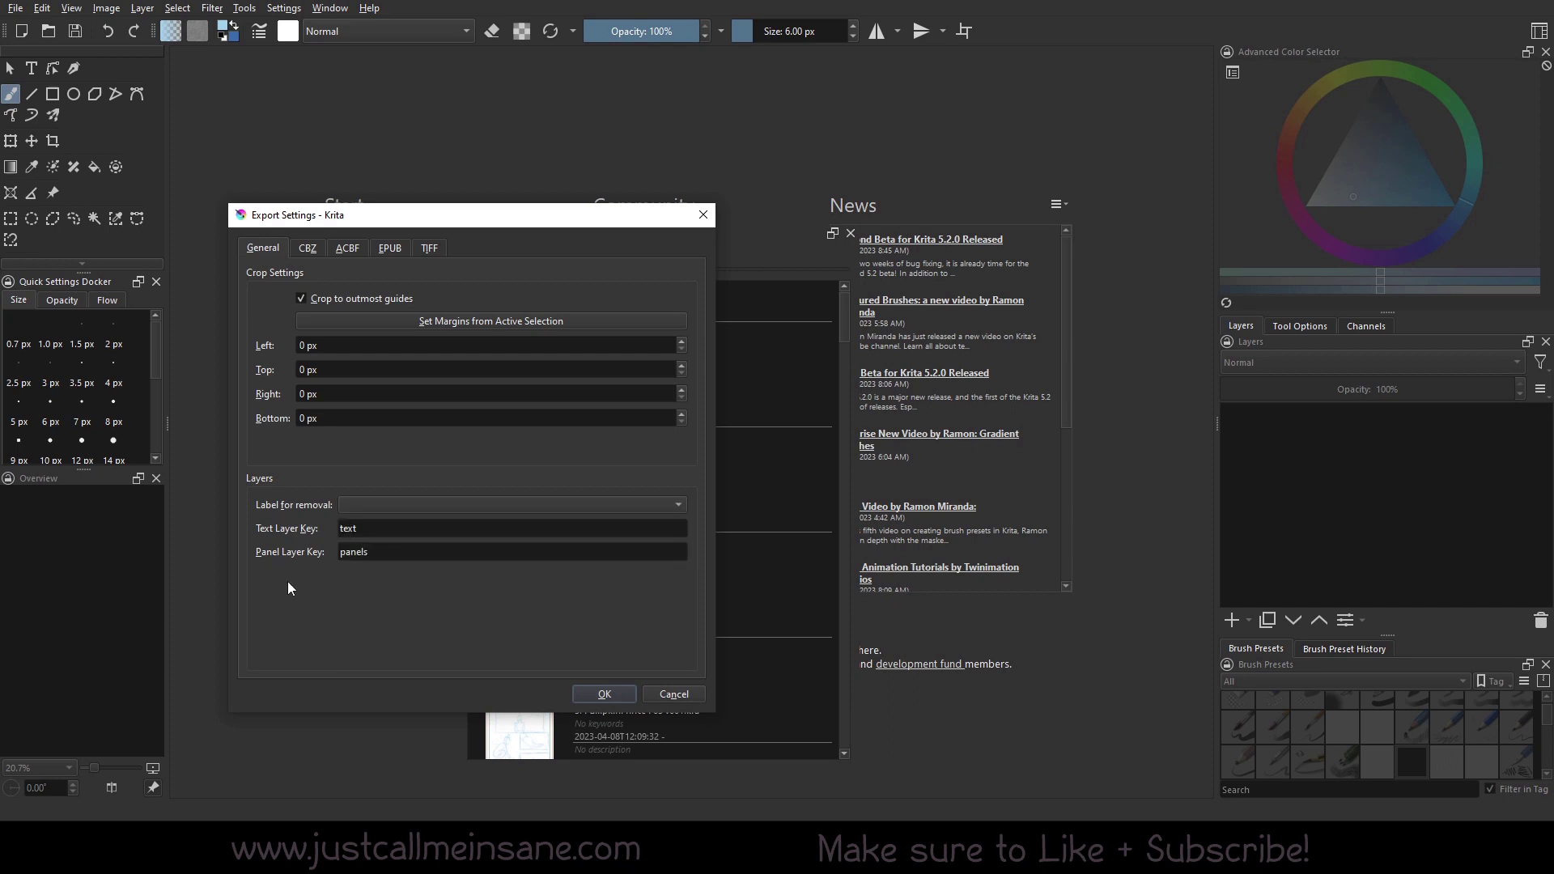
pyautogui.click(395, 505)
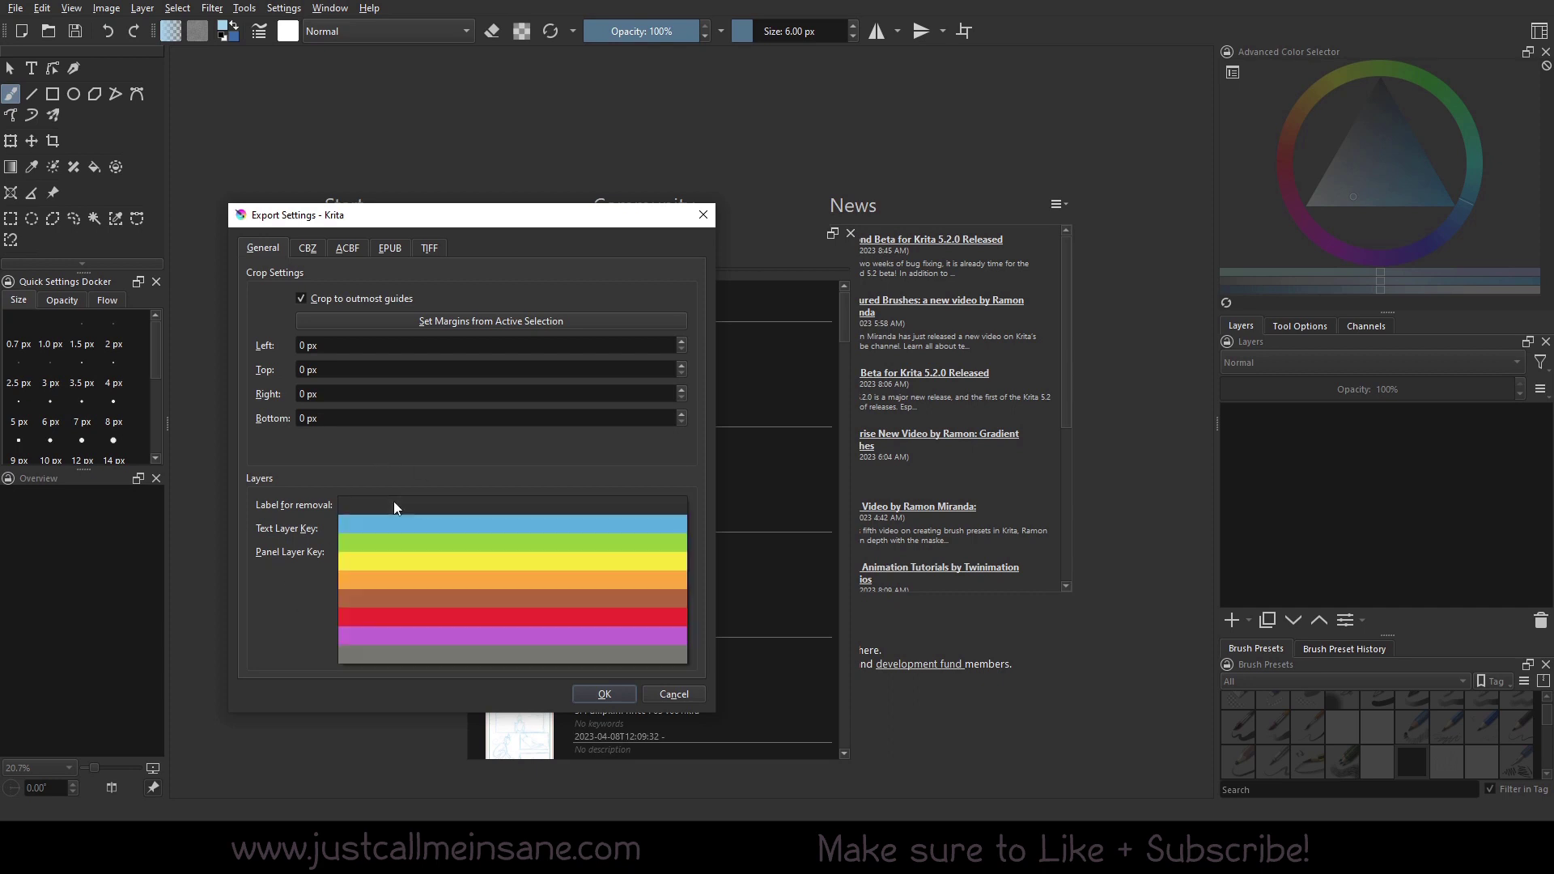
pyautogui.click(324, 609)
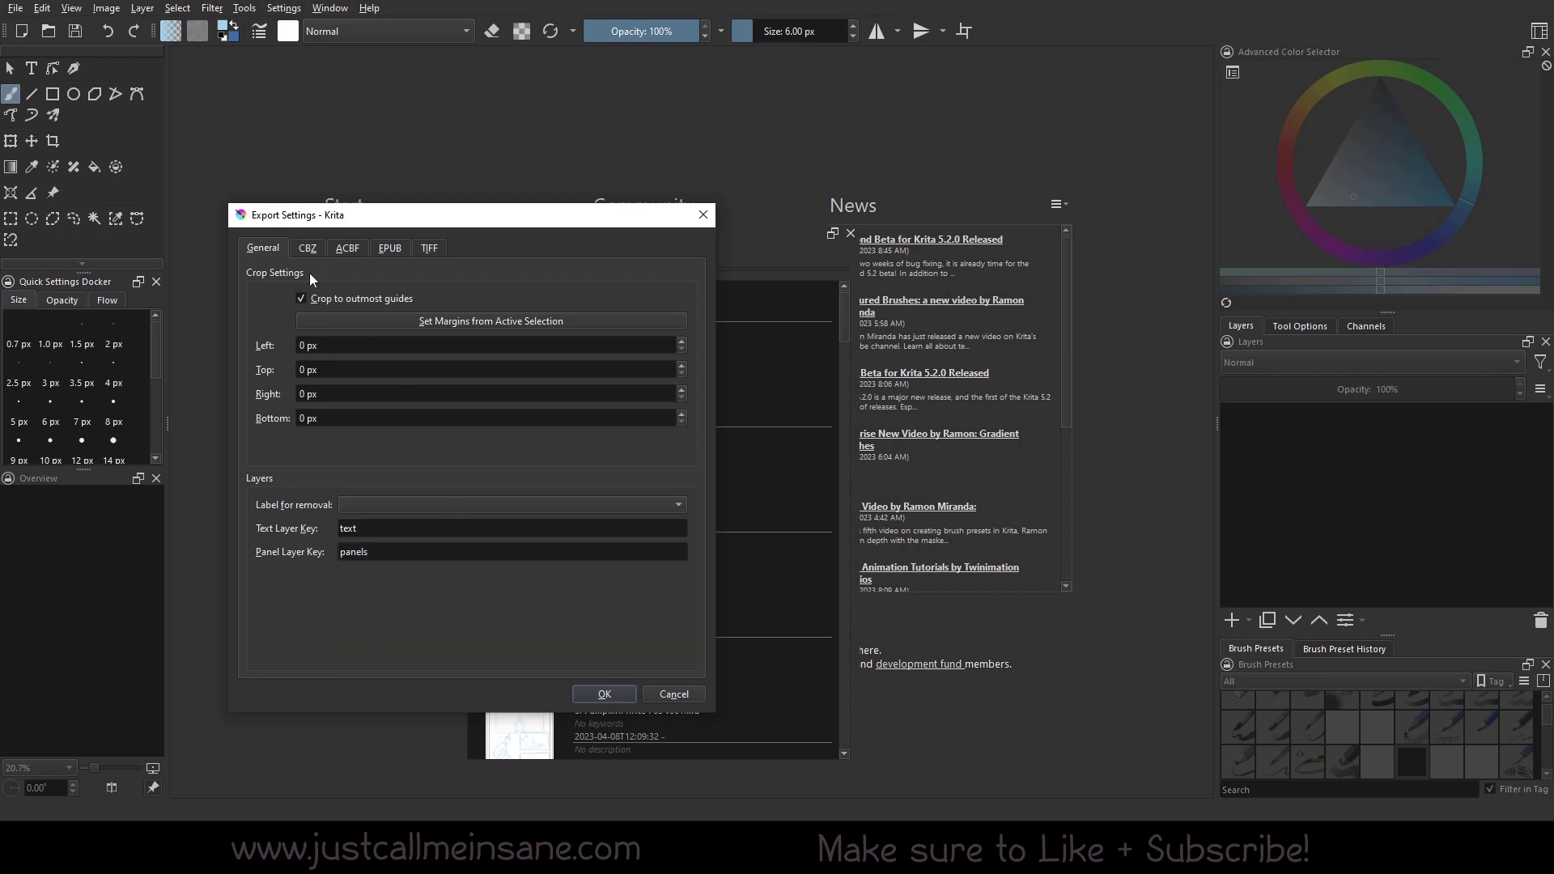
# Step: Browse the CBZ, ACBF, EPUB and TIFF export tabs, then return to General
pyautogui.click(308, 248)
pyautogui.click(347, 247)
pyautogui.click(388, 248)
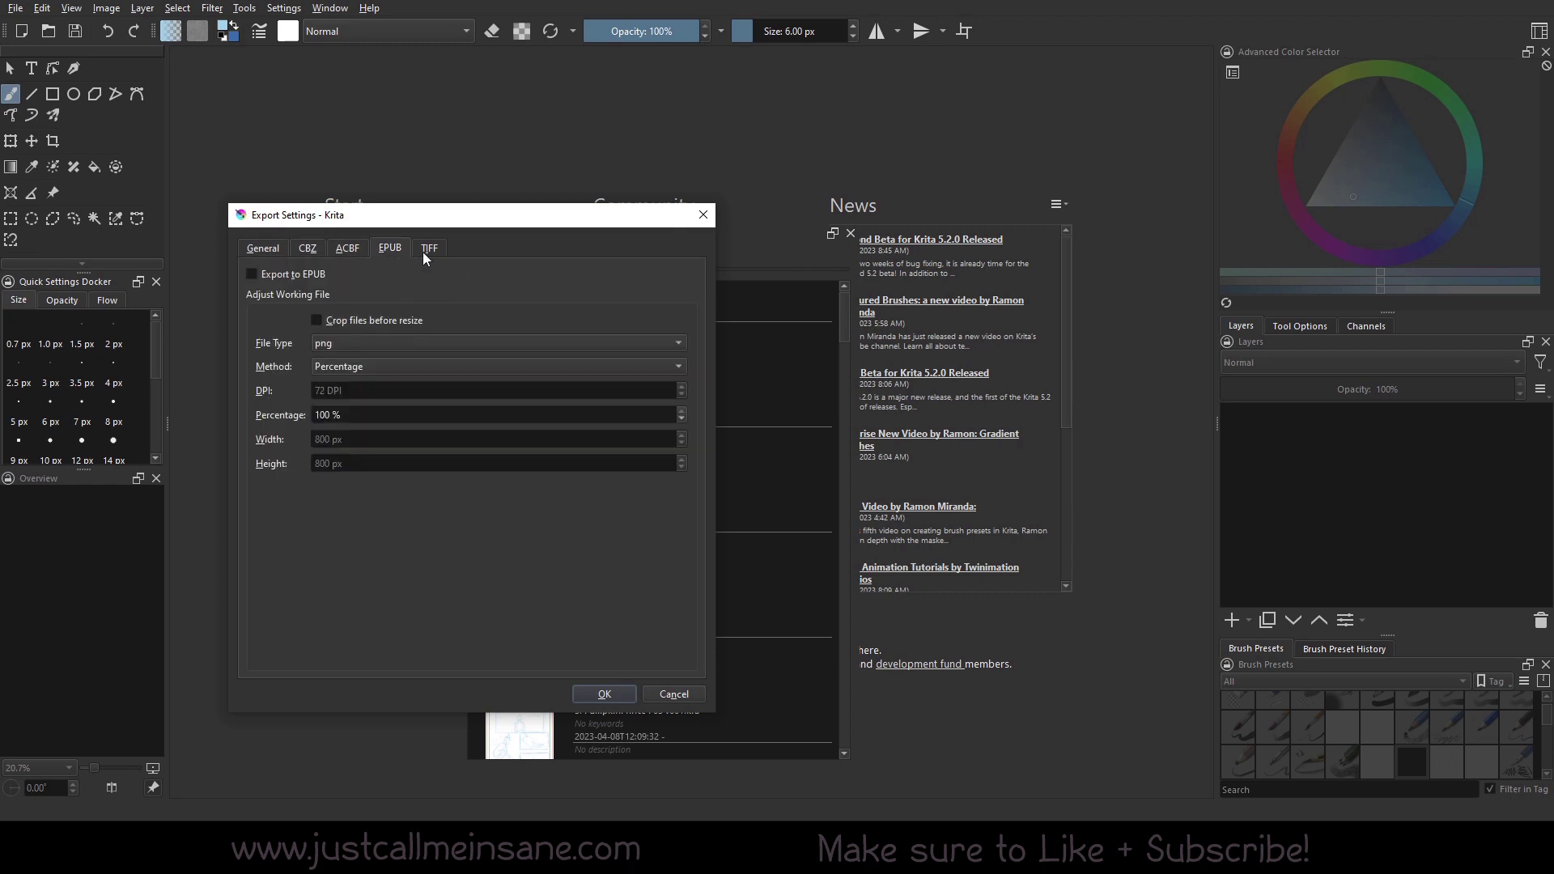
pyautogui.click(307, 248)
pyautogui.click(346, 247)
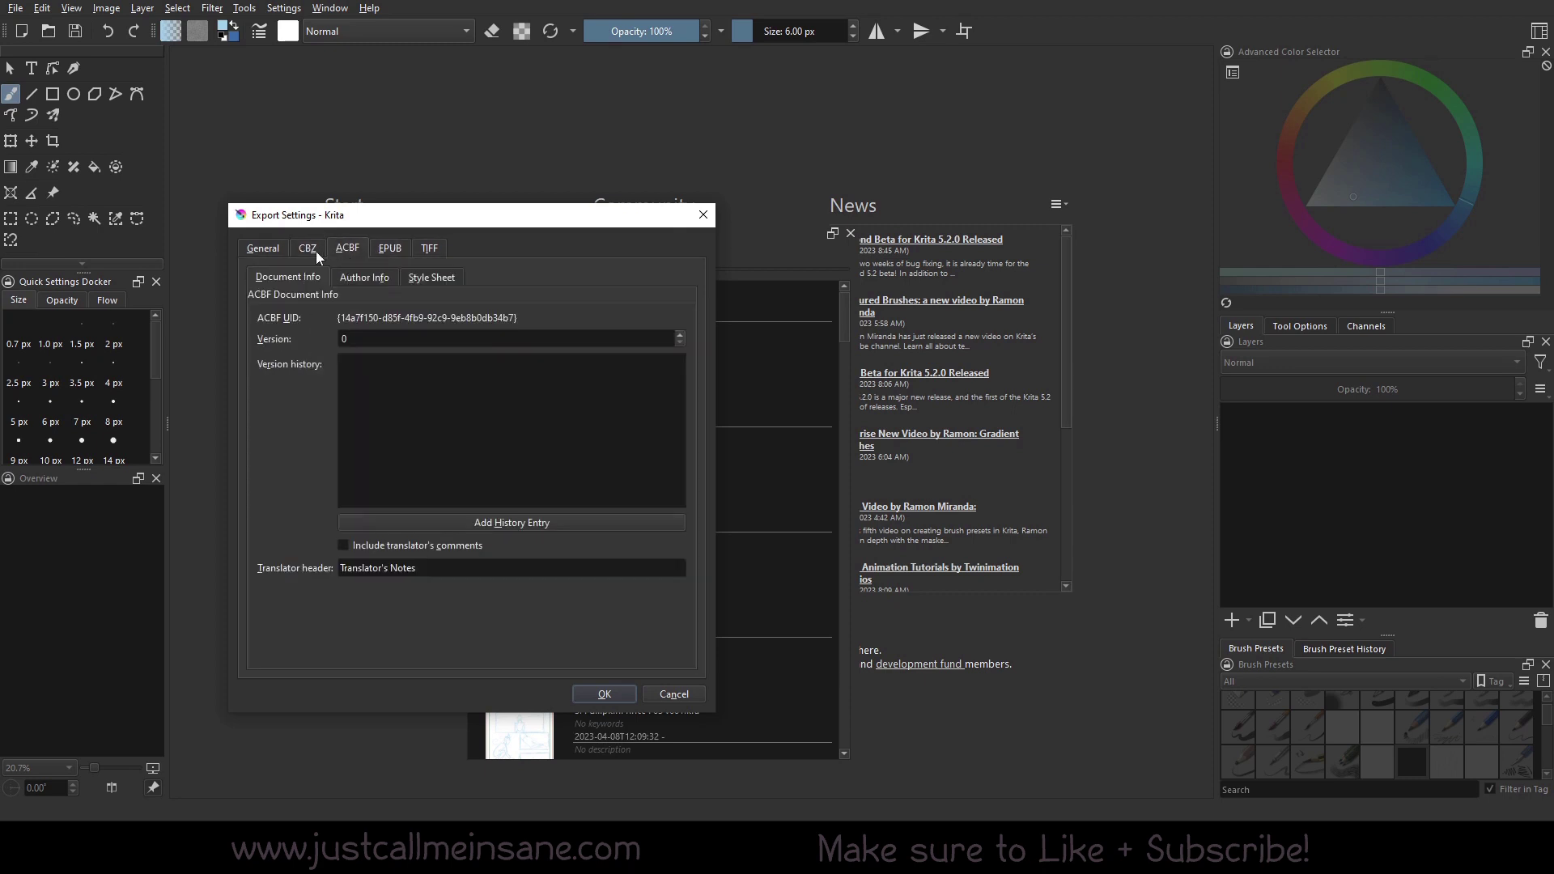
pyautogui.click(316, 251)
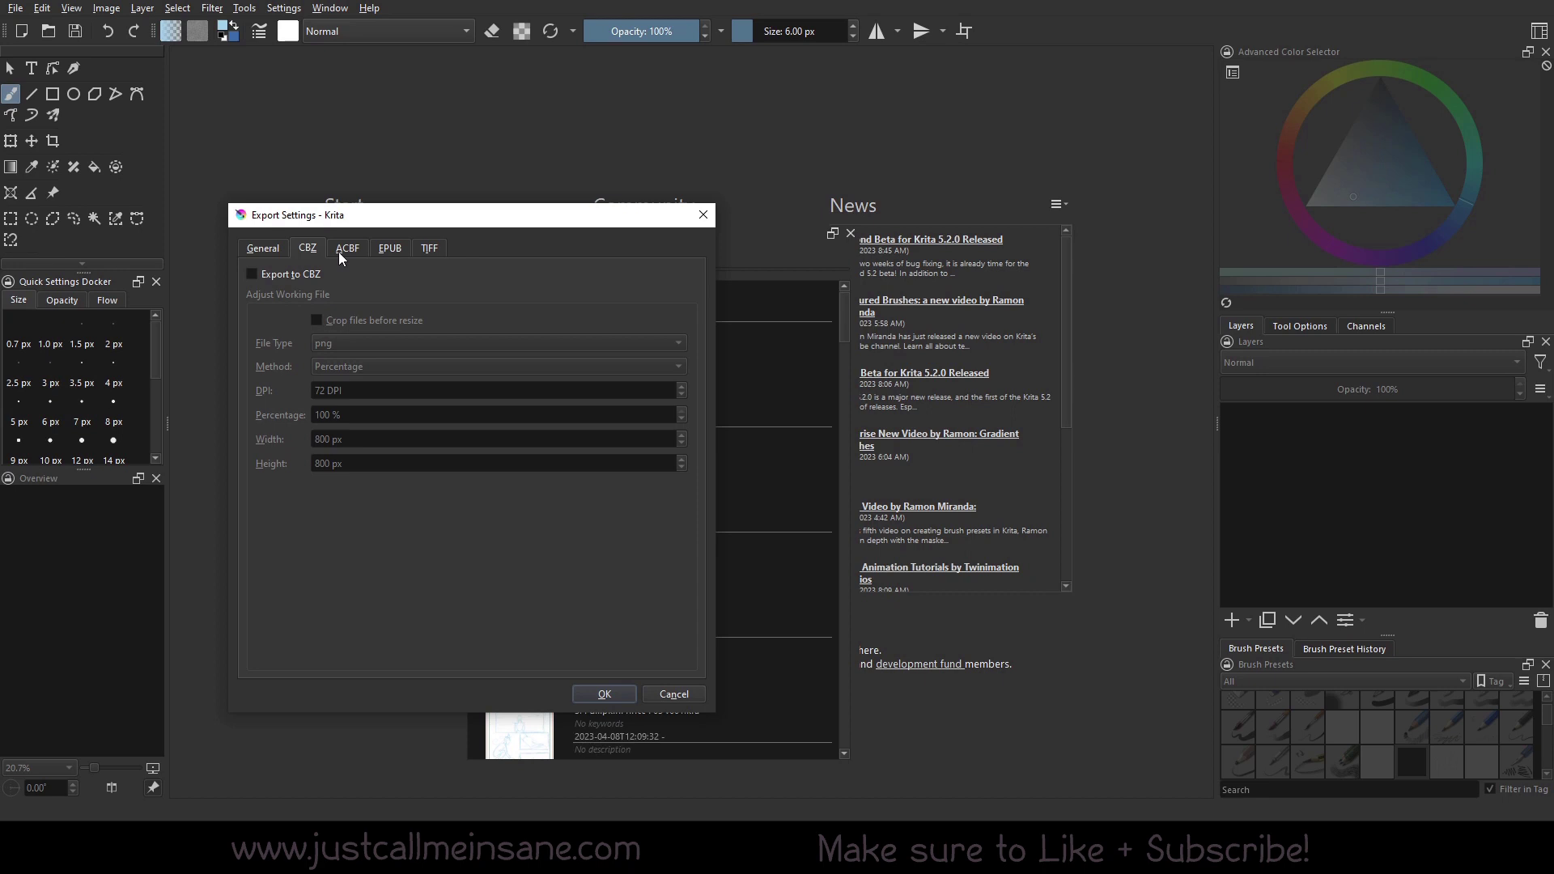
pyautogui.click(340, 251)
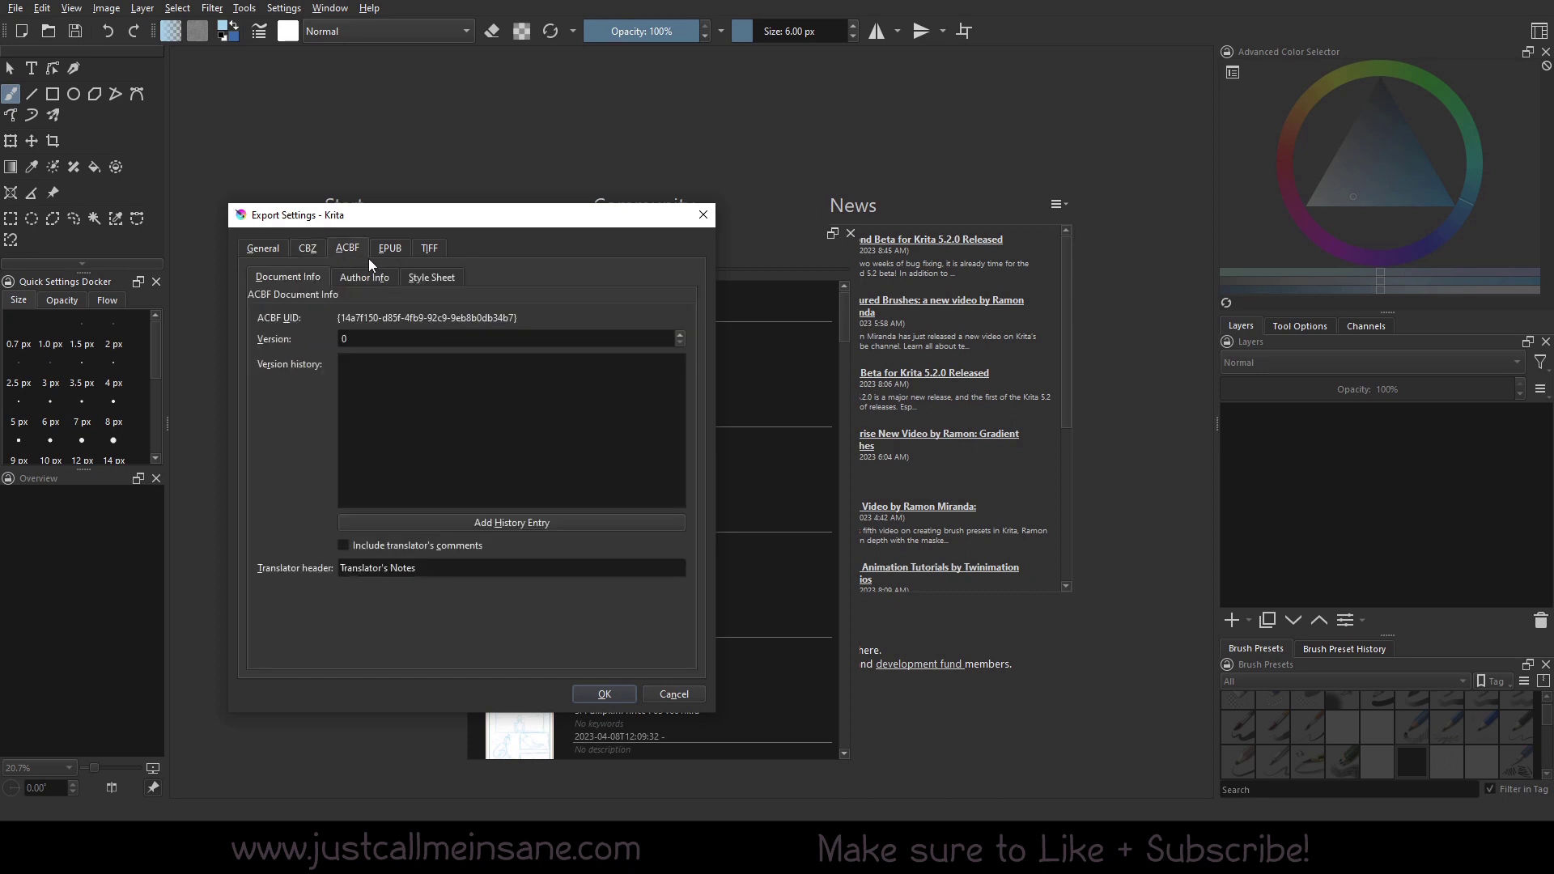
pyautogui.click(390, 250)
pyautogui.click(440, 249)
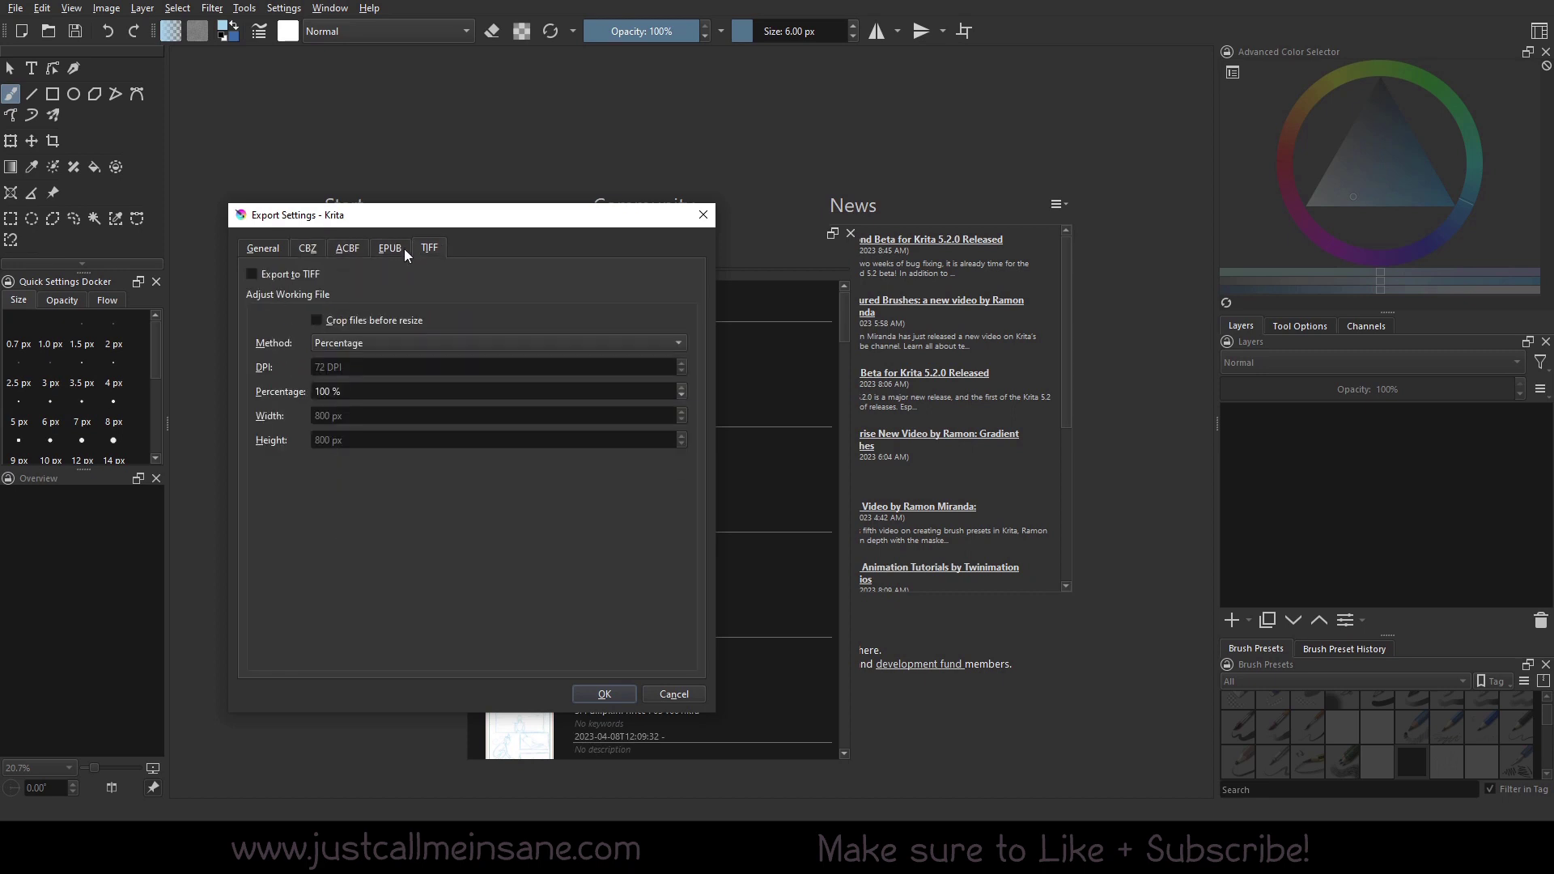
pyautogui.click(397, 249)
pyautogui.click(263, 250)
# Step: Recheck the TIFF and EPUB tabs, then cancel Export Settings without changes
pyautogui.moveTo(298, 222)
pyautogui.mouseDown()
pyautogui.moveTo(348, 235)
pyautogui.moveTo(315, 234)
pyautogui.mouseUp()
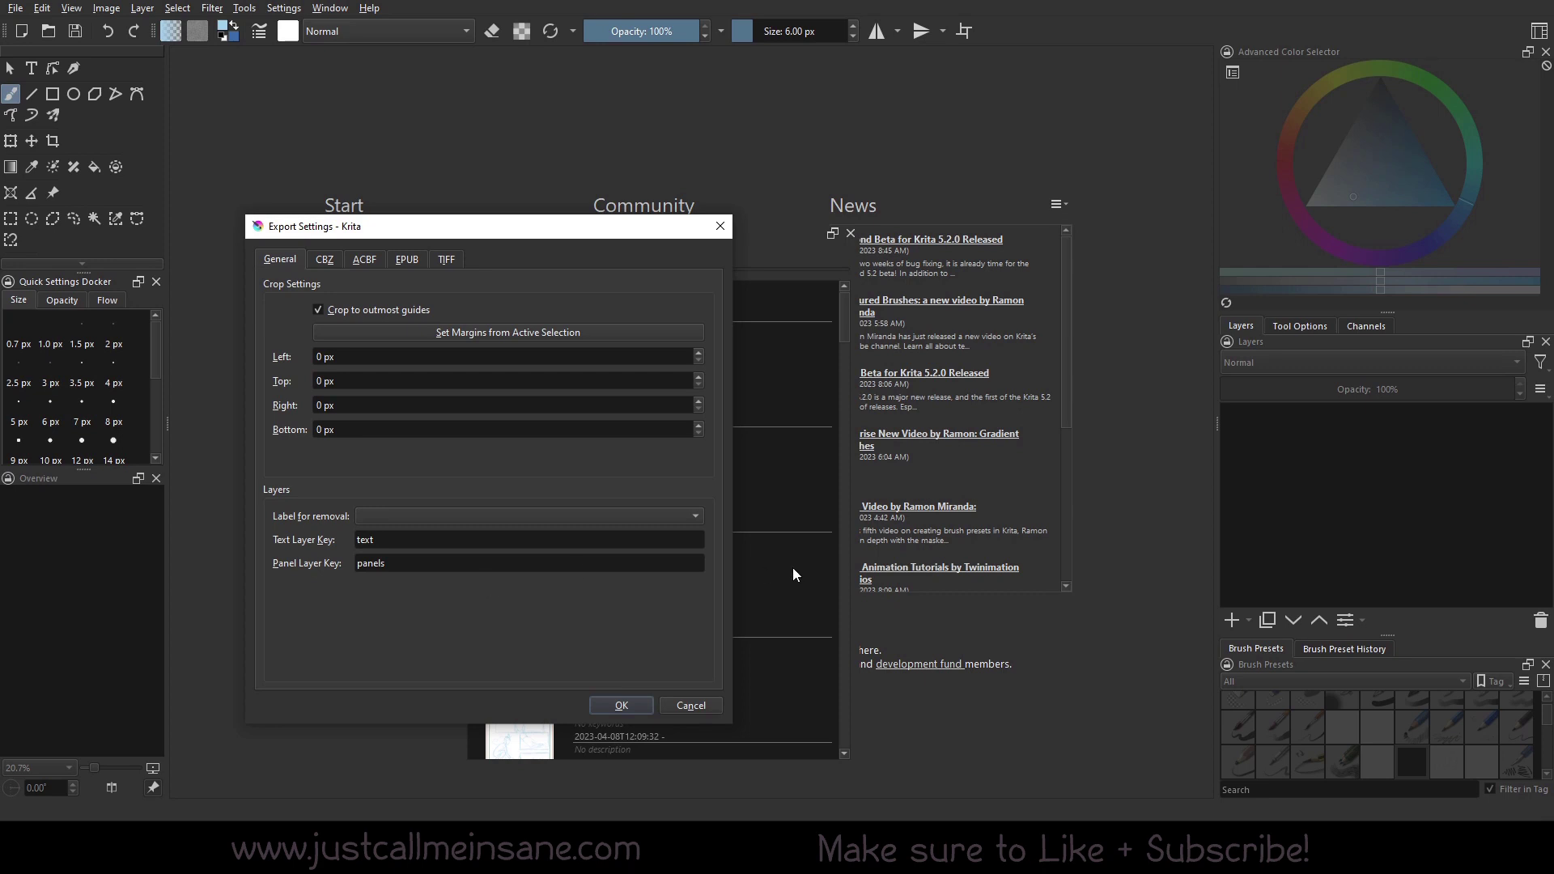
pyautogui.click(444, 259)
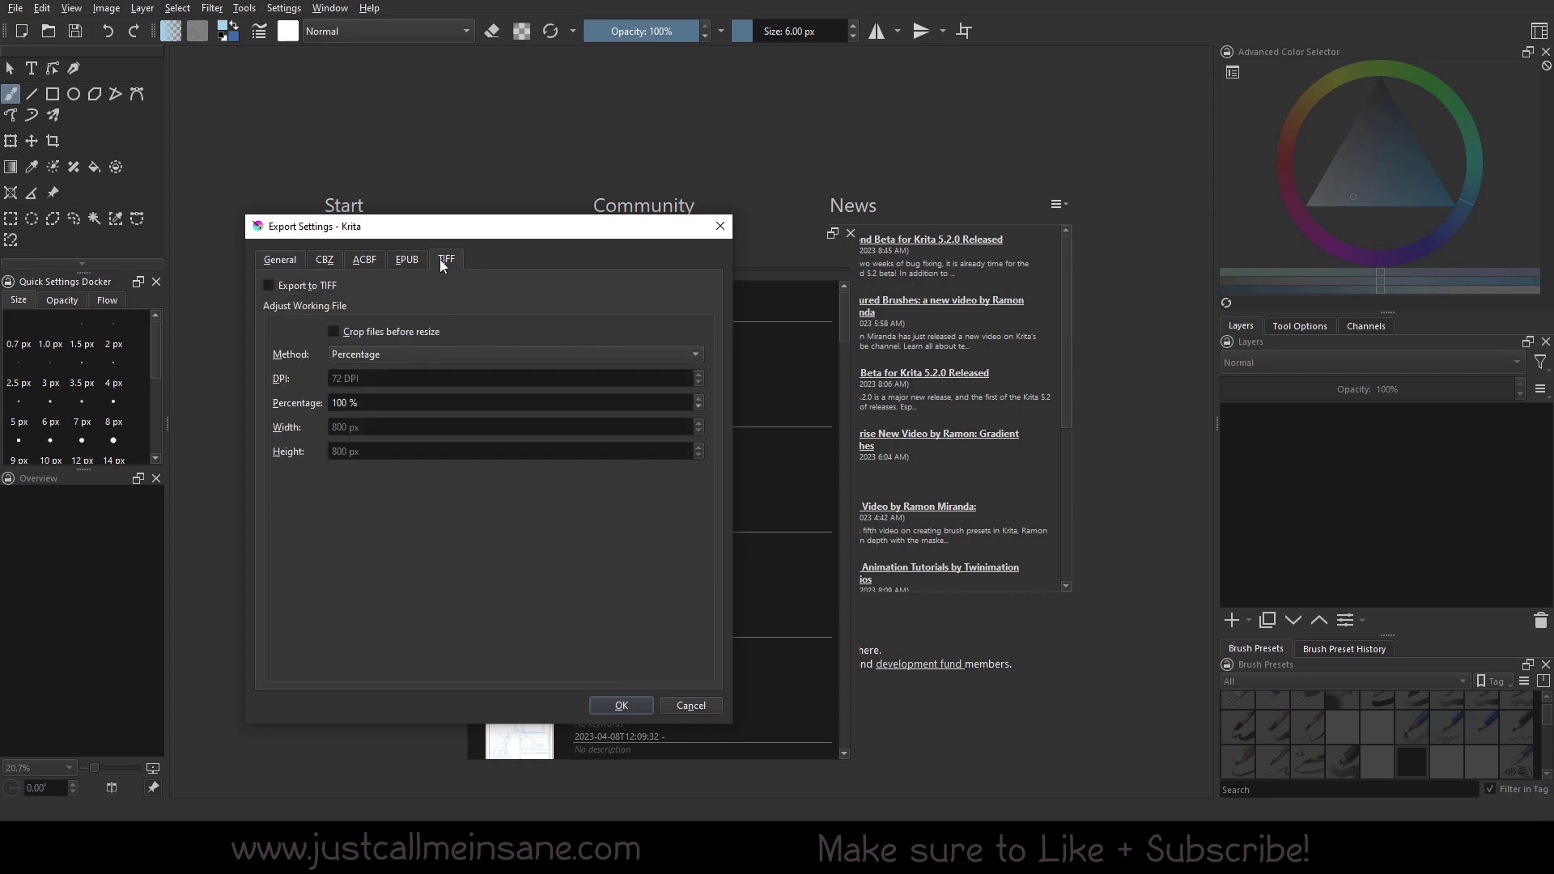
pyautogui.scroll(4, 380, 258)
pyautogui.click(417, 259)
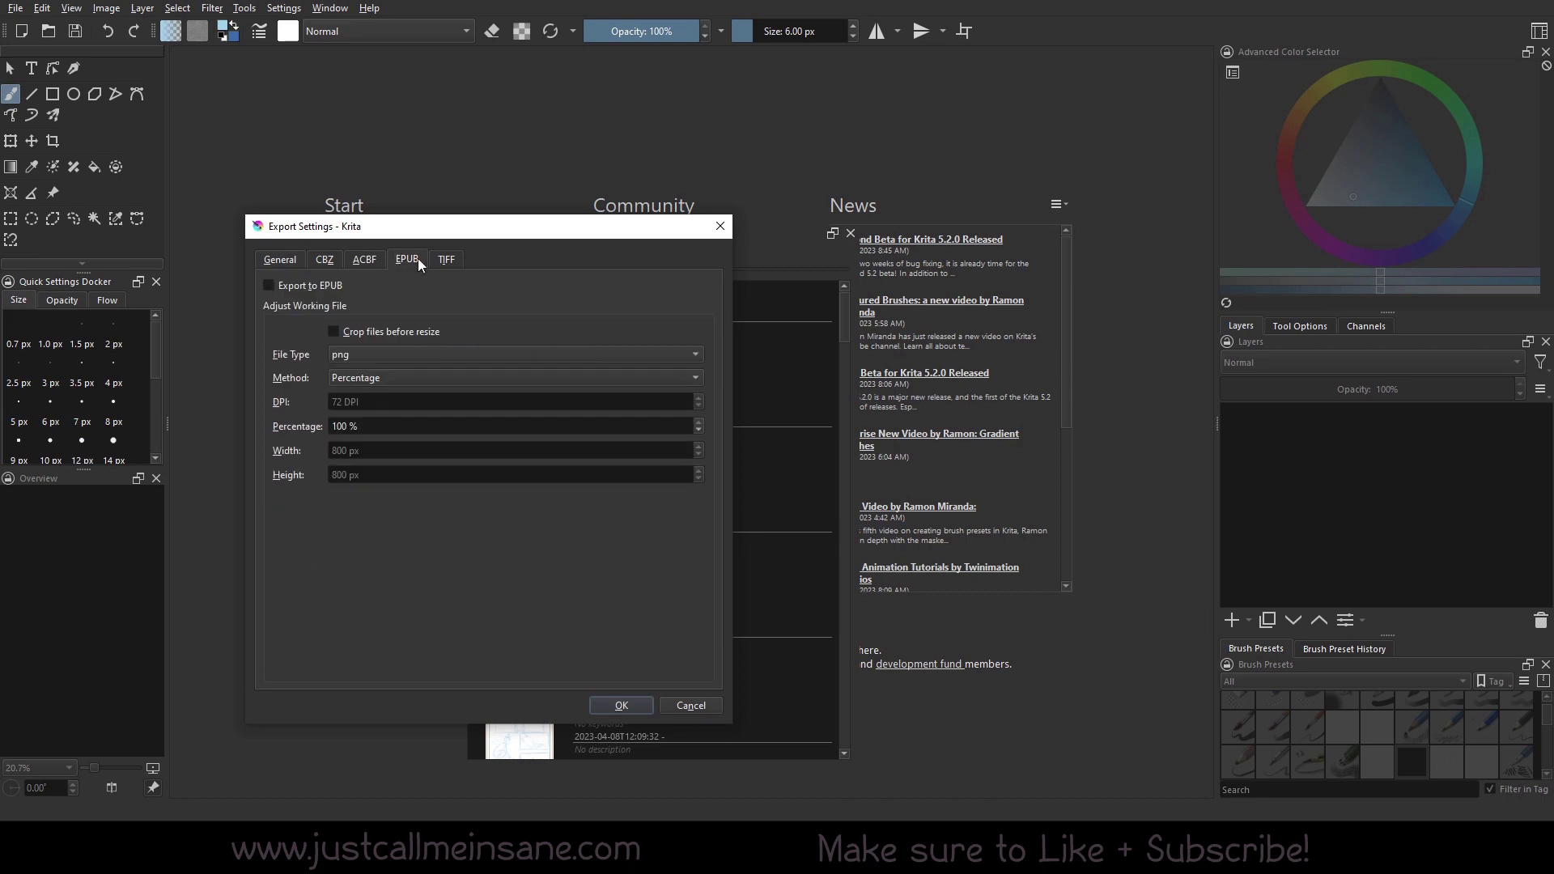
pyautogui.scroll(1, 416, 264)
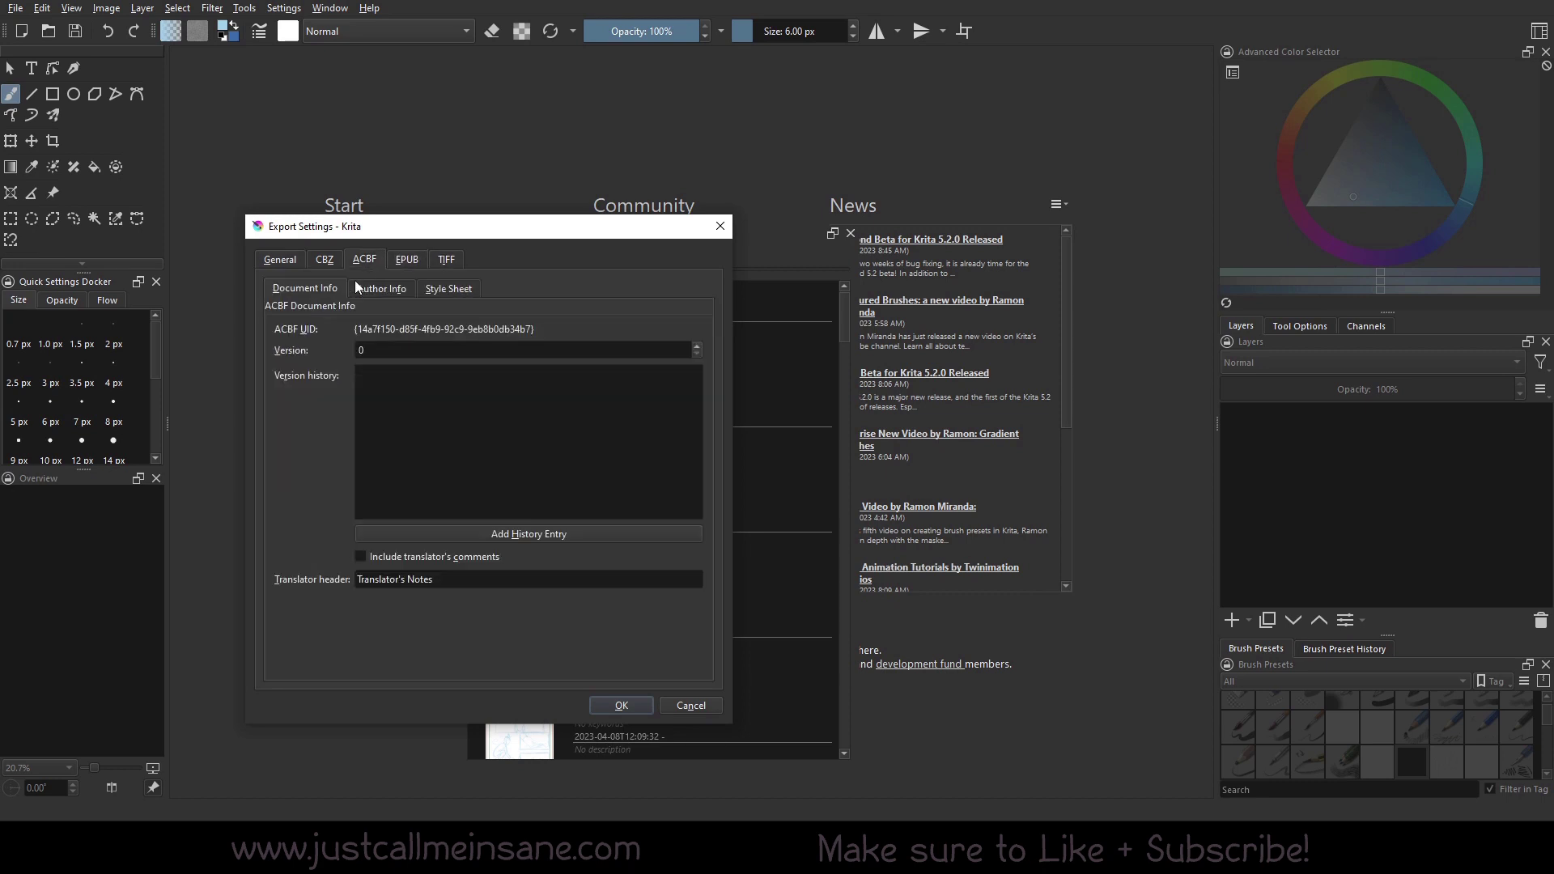
pyautogui.click(272, 264)
pyautogui.click(701, 707)
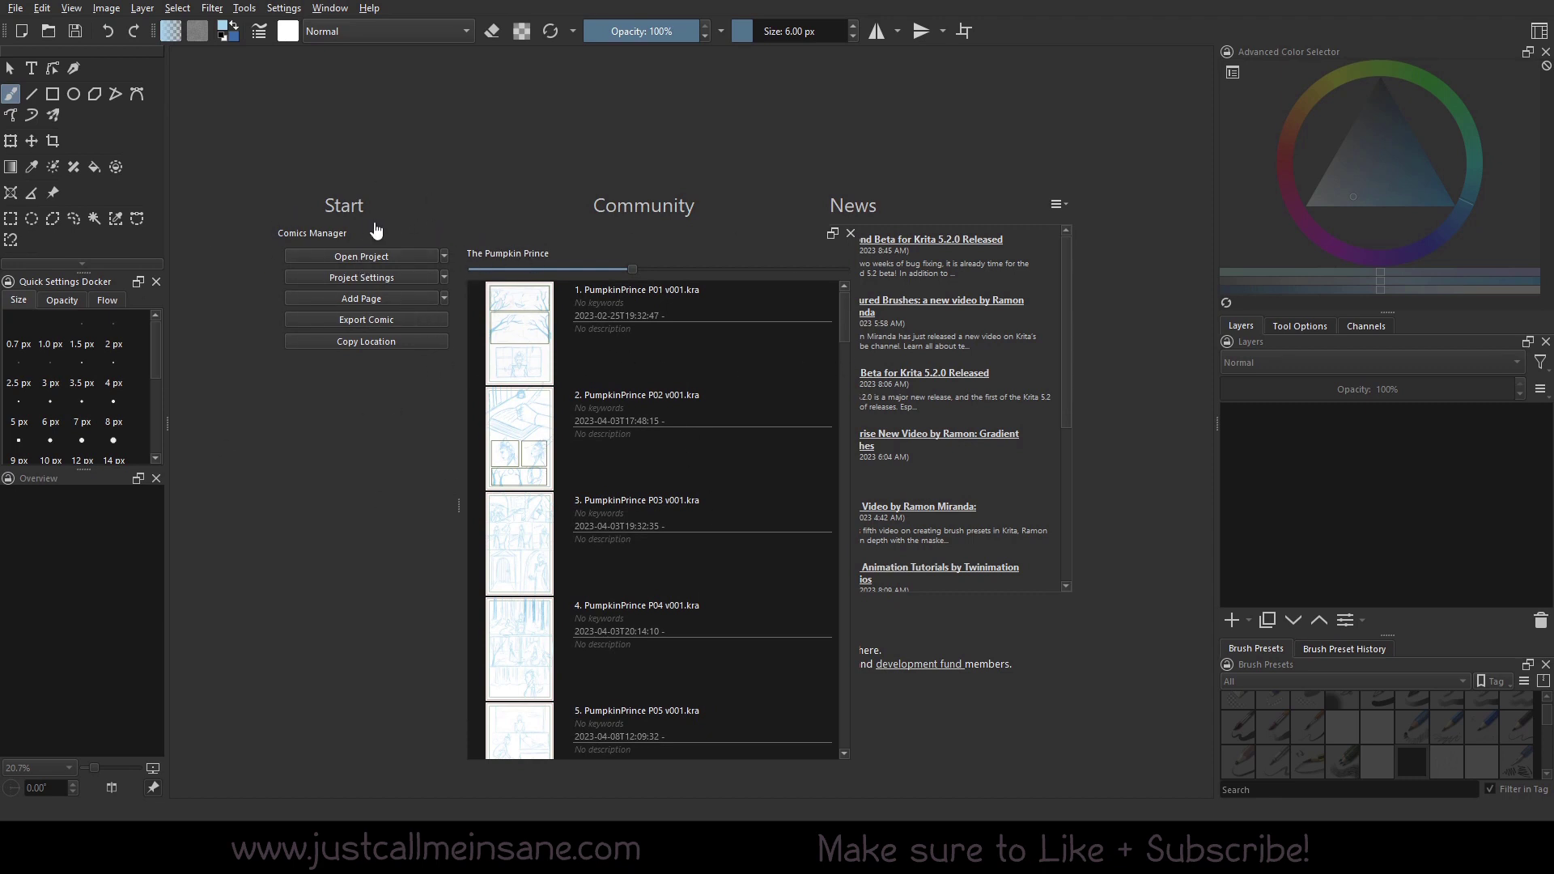
# Step: Open page 1, PumpkinPrince_P01_v001, from the Comics Manager page list
pyautogui.click(604, 307)
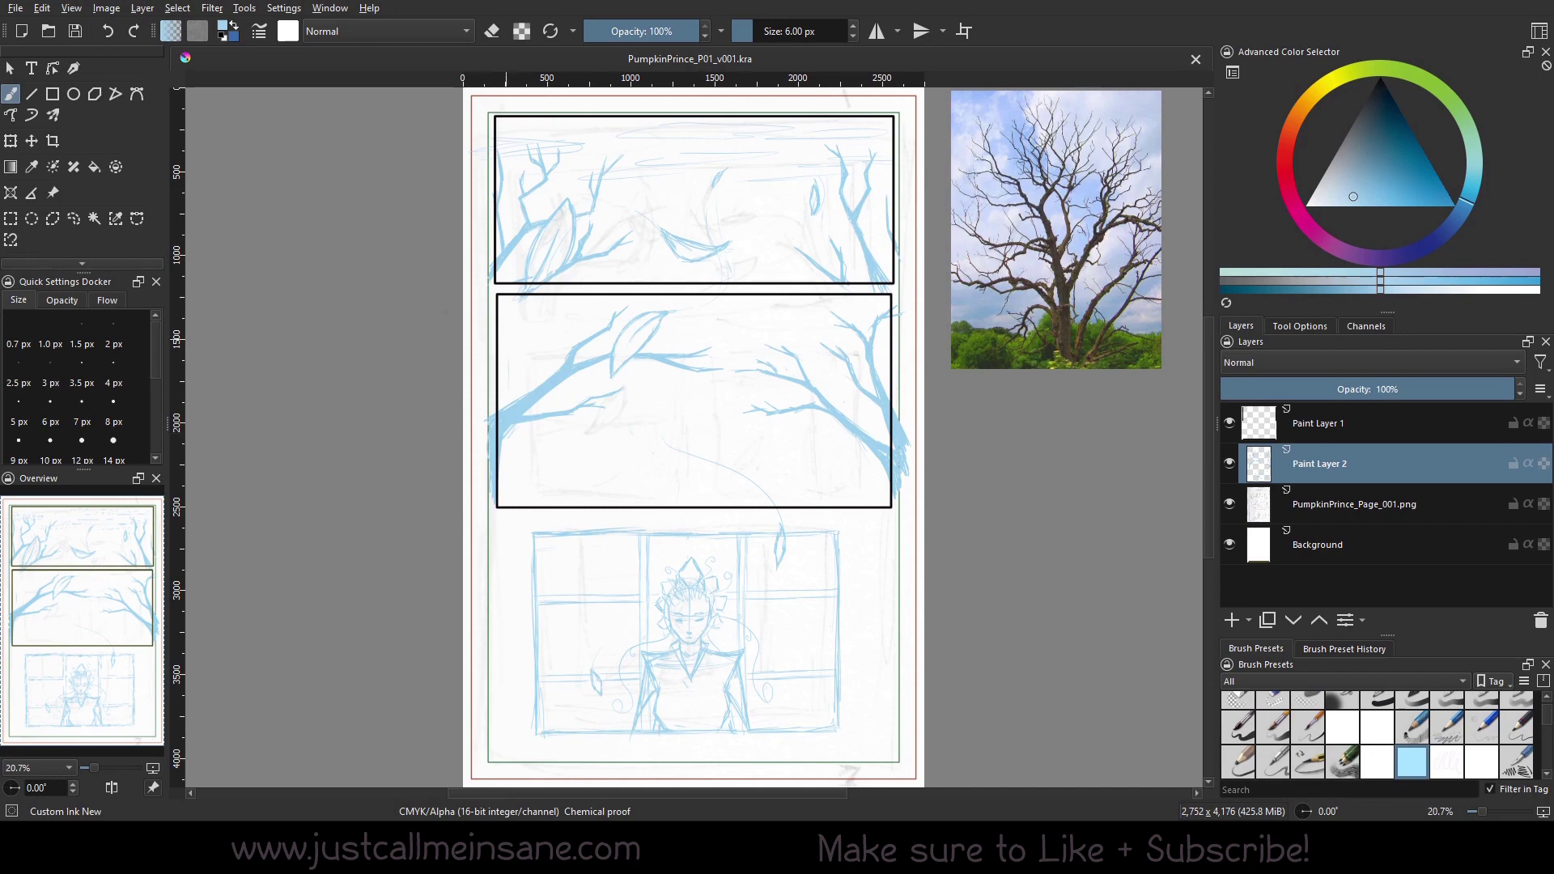
# Step: Show Document Information for PumpkinPrince_P01_v001.kra, moved right so the page list stays visible
pyautogui.click(18, 9)
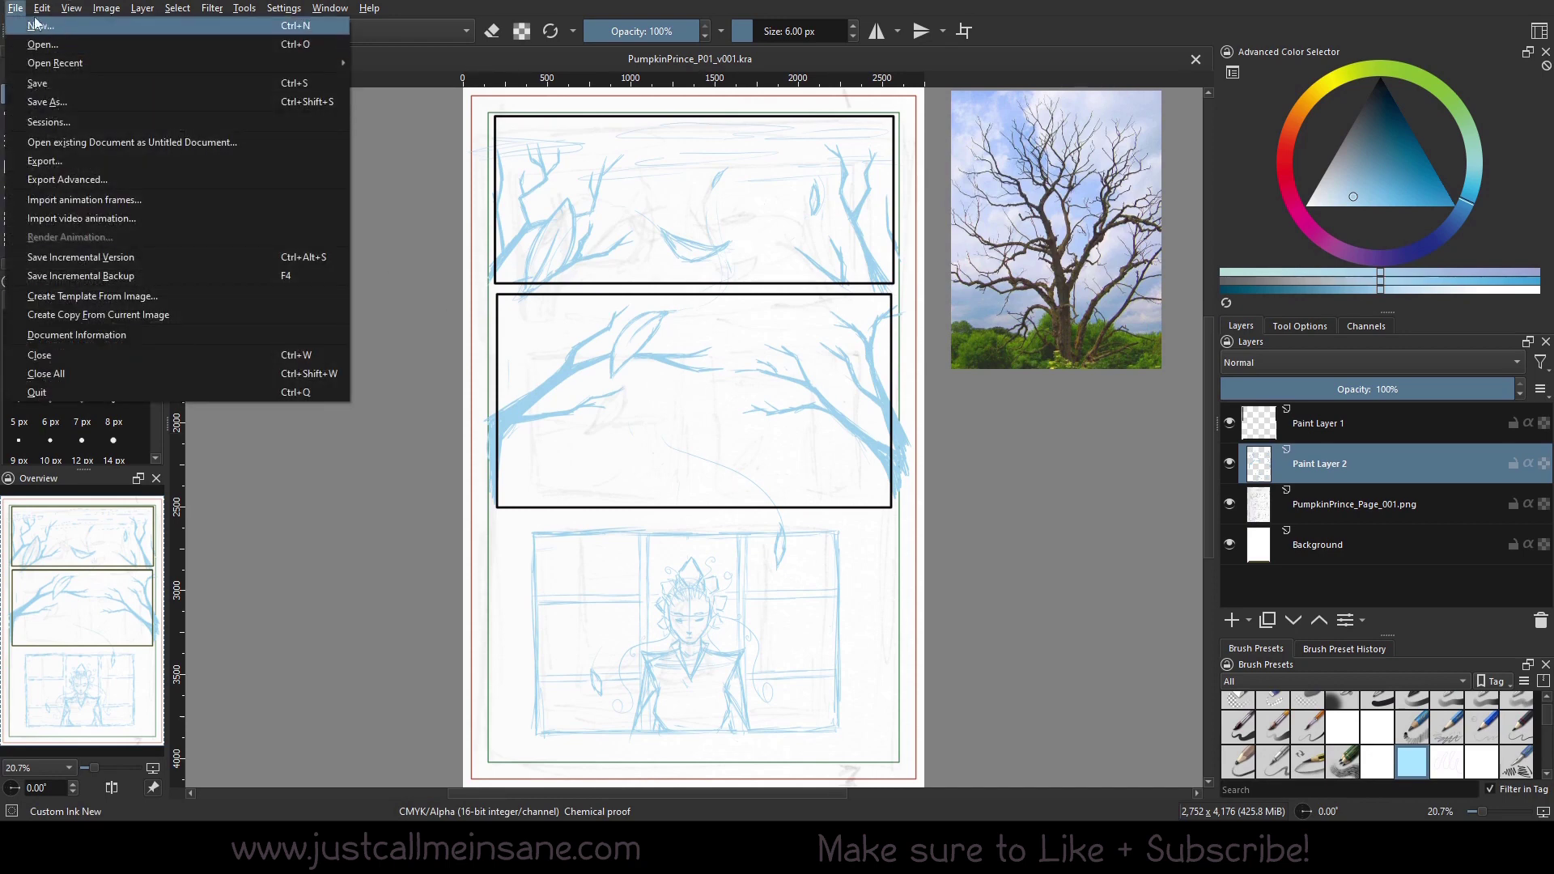
pyautogui.click(84, 335)
pyautogui.moveTo(493, 165); pyautogui.dragTo(459, 171)
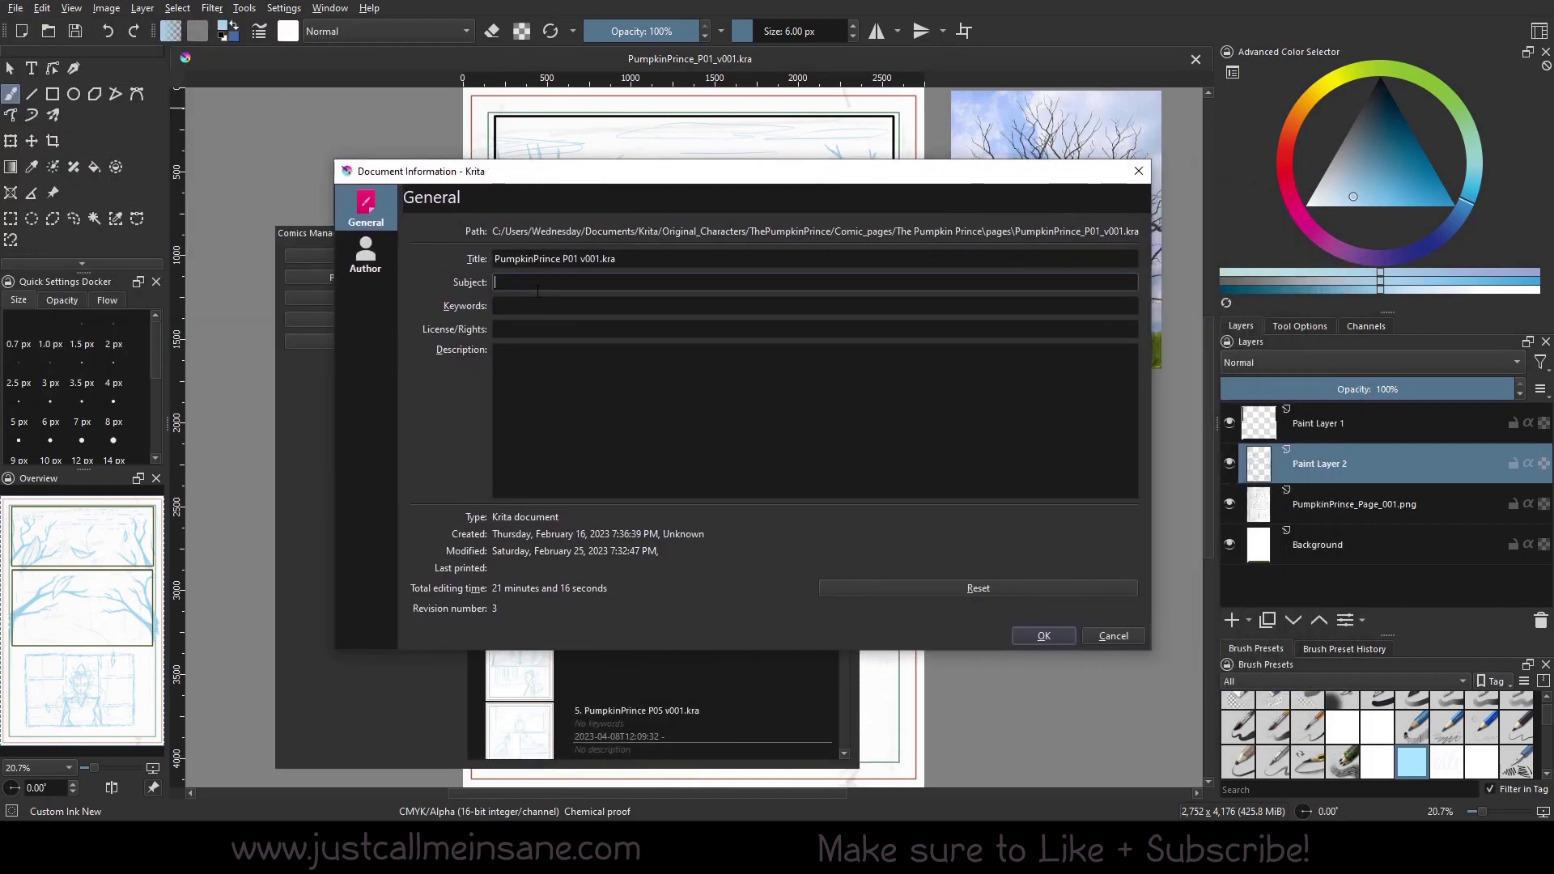
pyautogui.moveTo(522, 177); pyautogui.dragTo(904, 161)
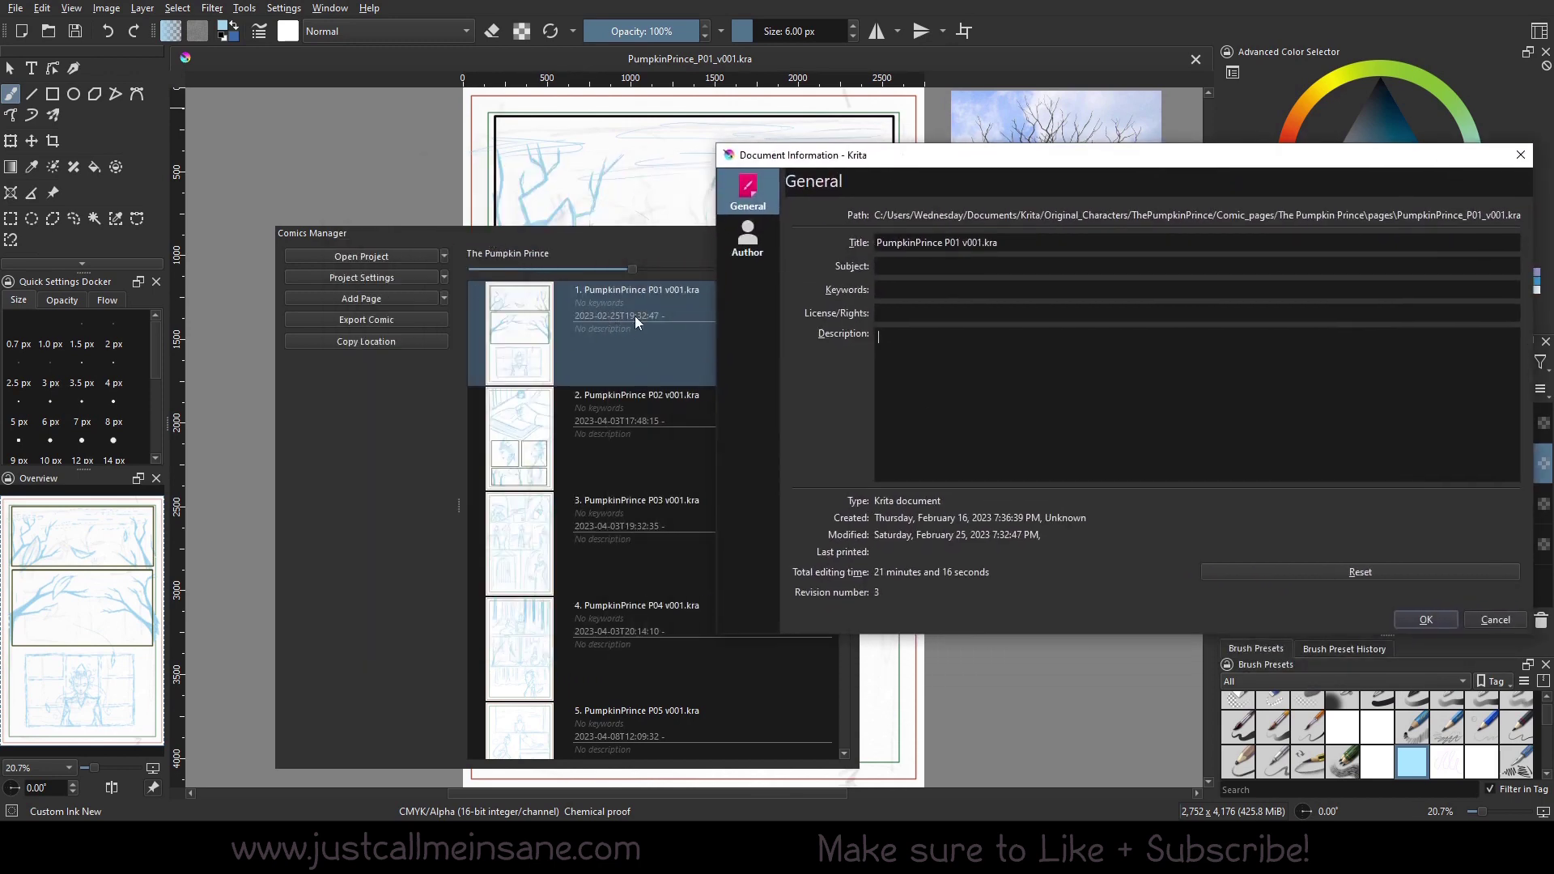
pyautogui.click(897, 289)
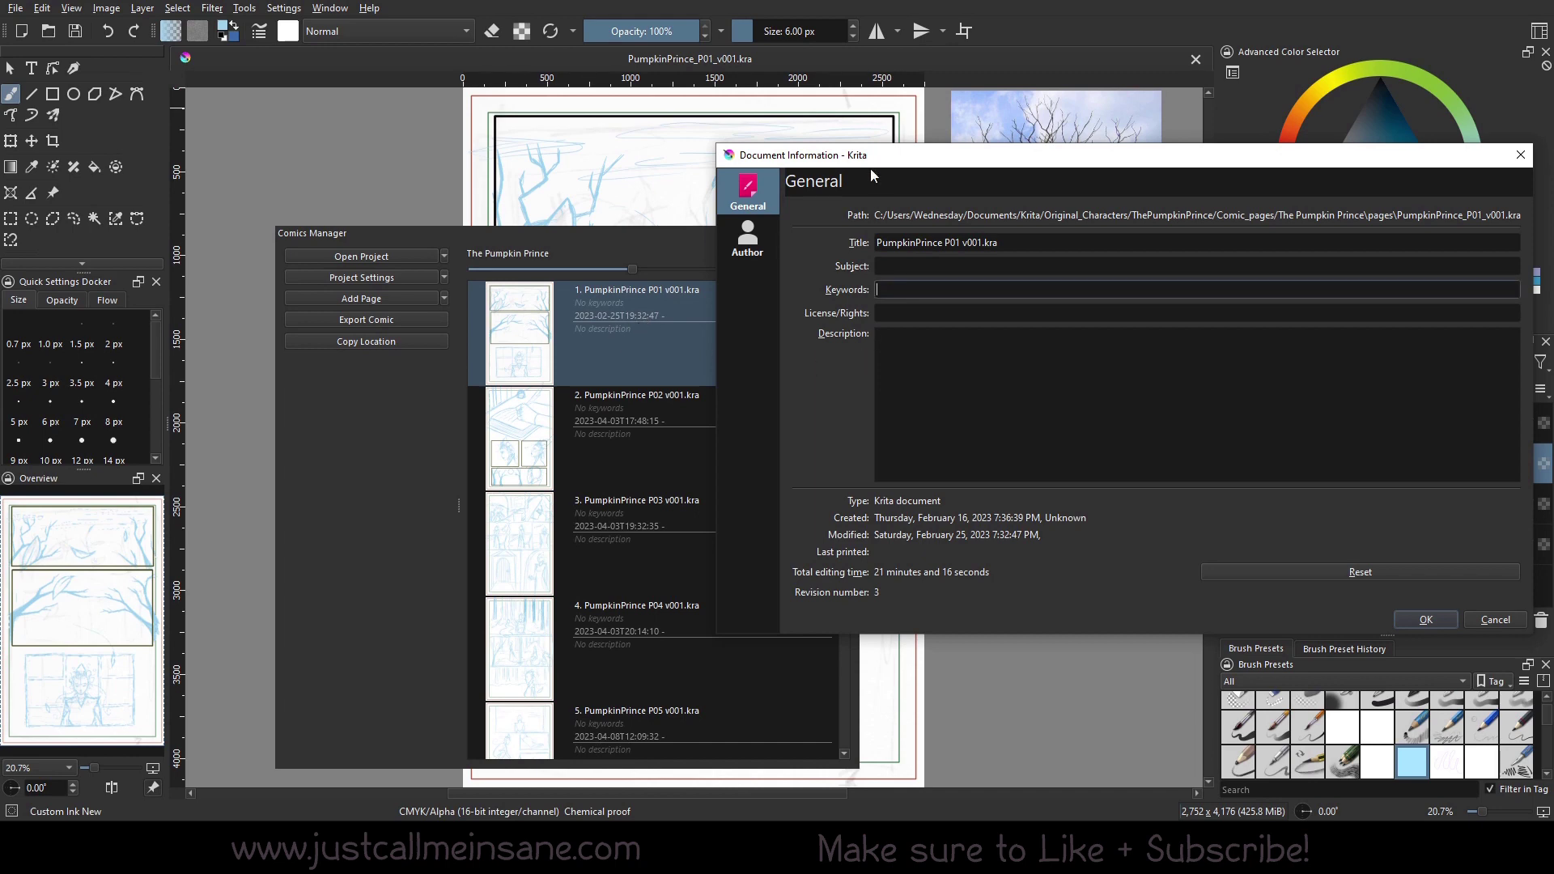
pyautogui.moveTo(857, 164); pyautogui.dragTo(740, 177)
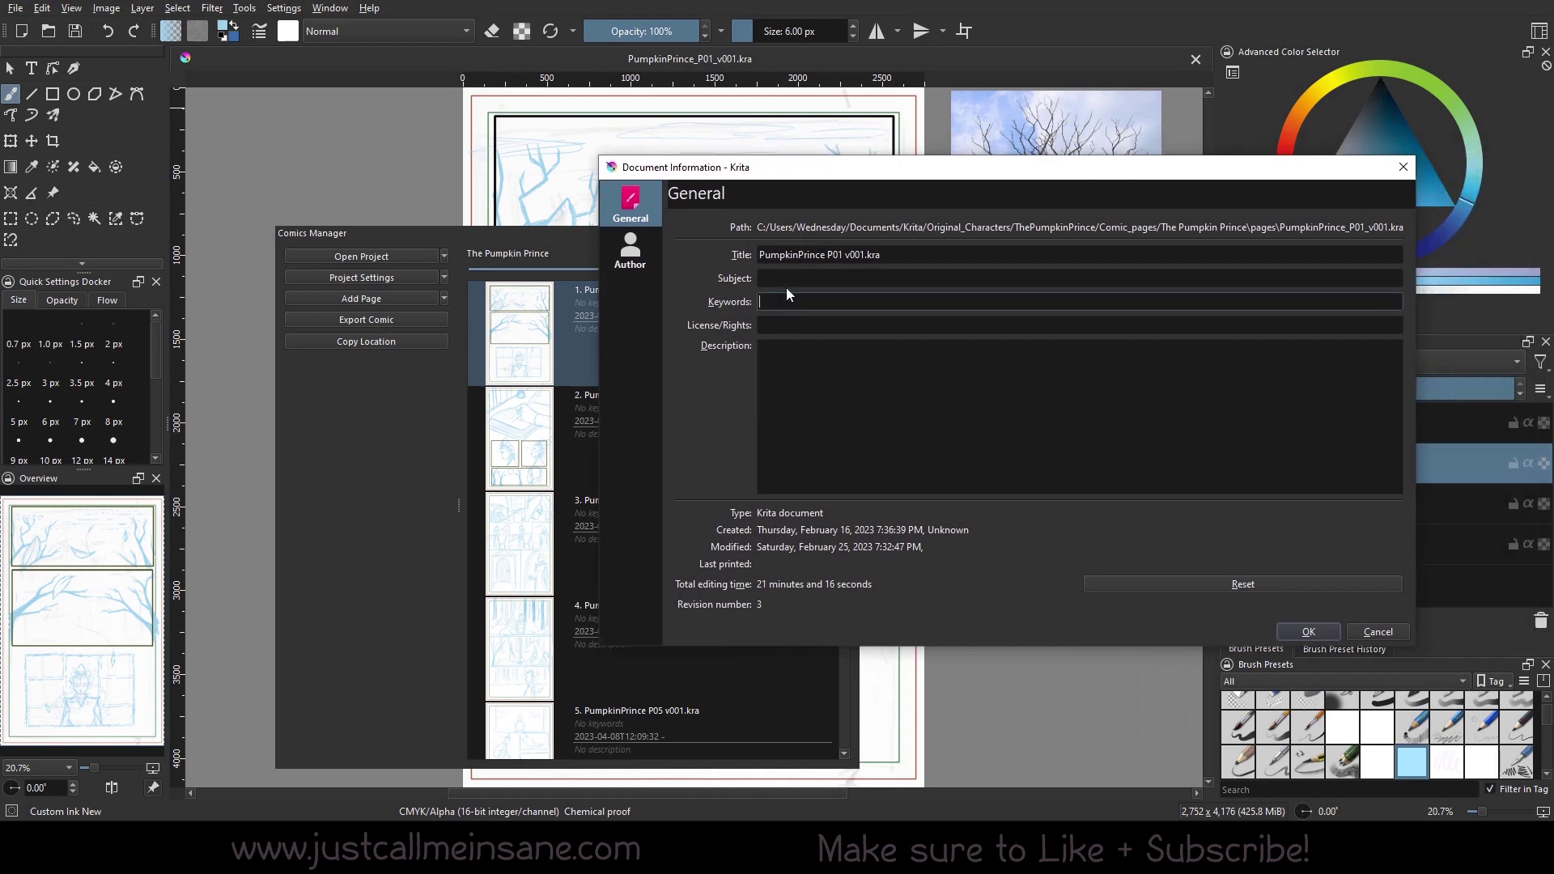
pyautogui.moveTo(853, 168); pyautogui.dragTo(985, 165)
# Step: Enter the description 'Great paenels however please add clarification on transition between last two panels'
pyautogui.click(970, 338)
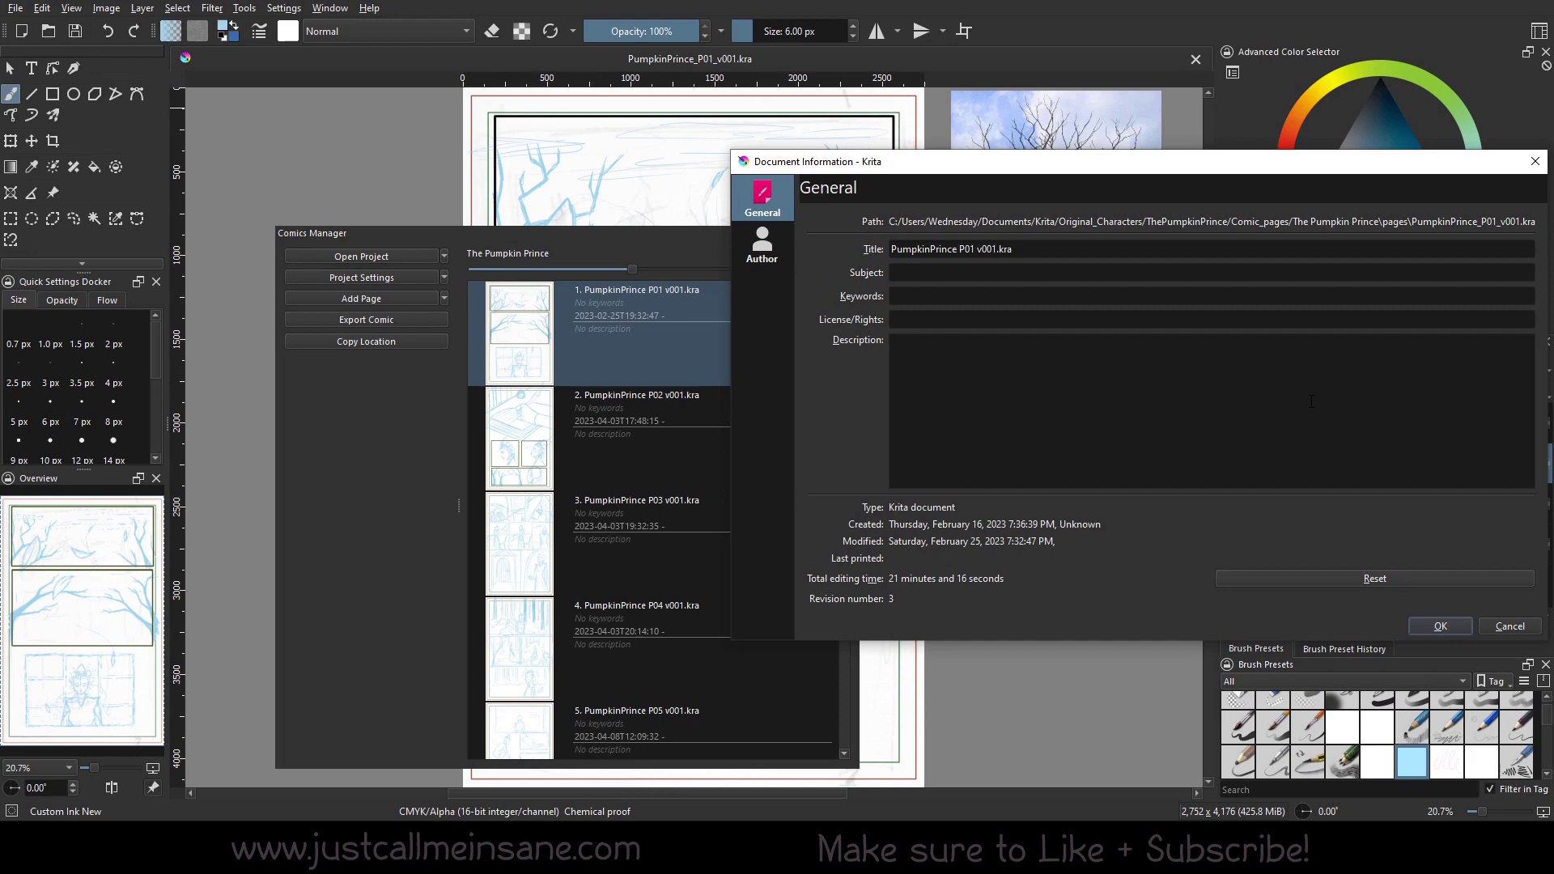
pyautogui.write('Great paenels however please add clarification on transition between ')
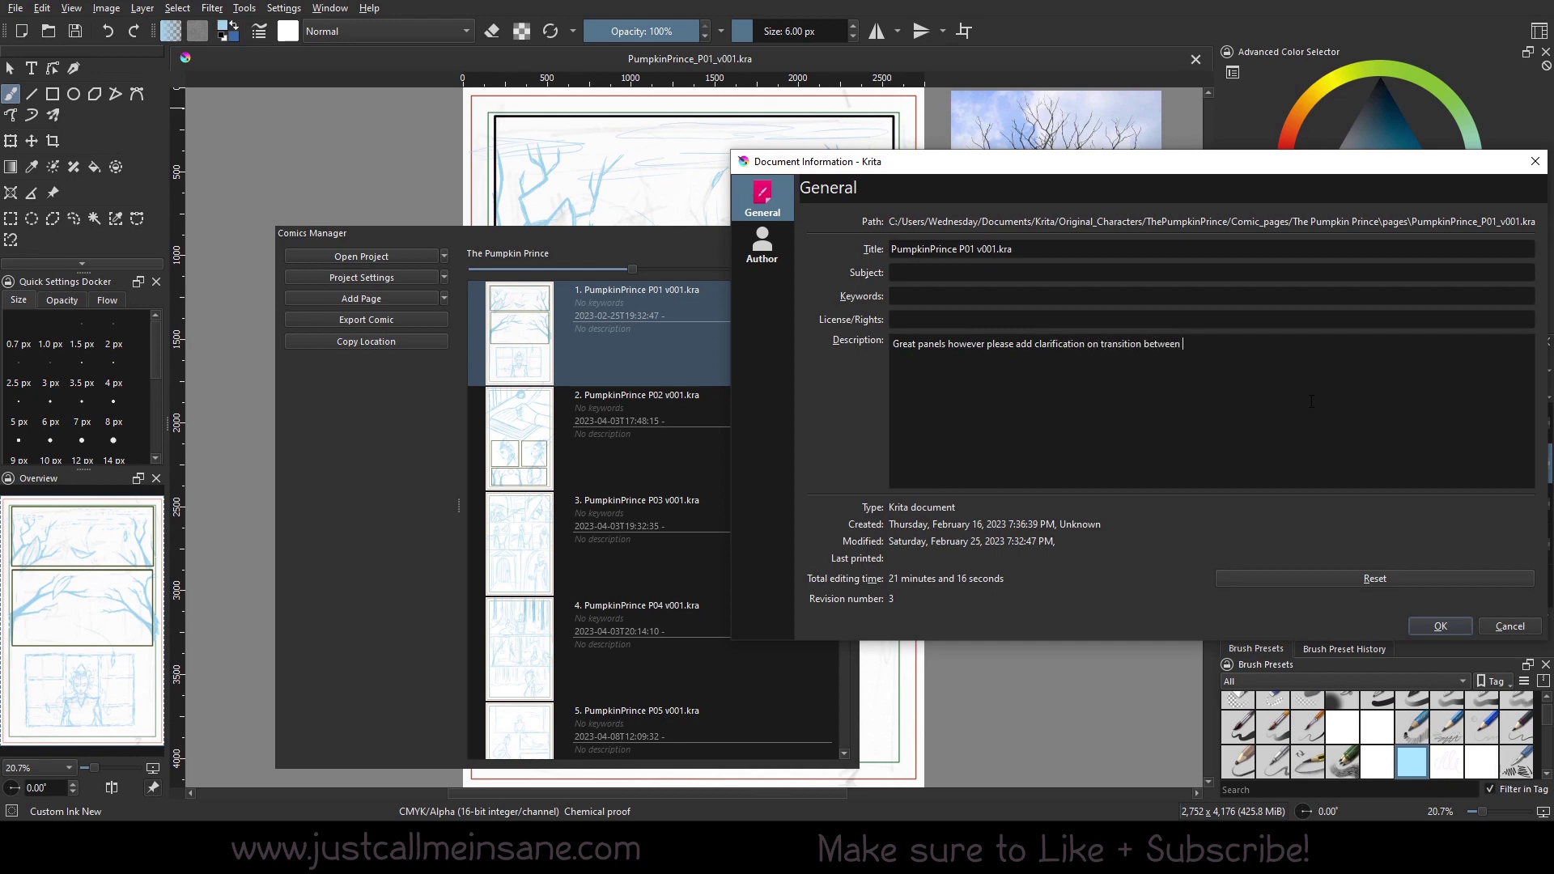
pyautogui.write('last two panels')
# Step: Confirm the description, then close page 1 and save it so the note shows in the list
pyautogui.click(1440, 626)
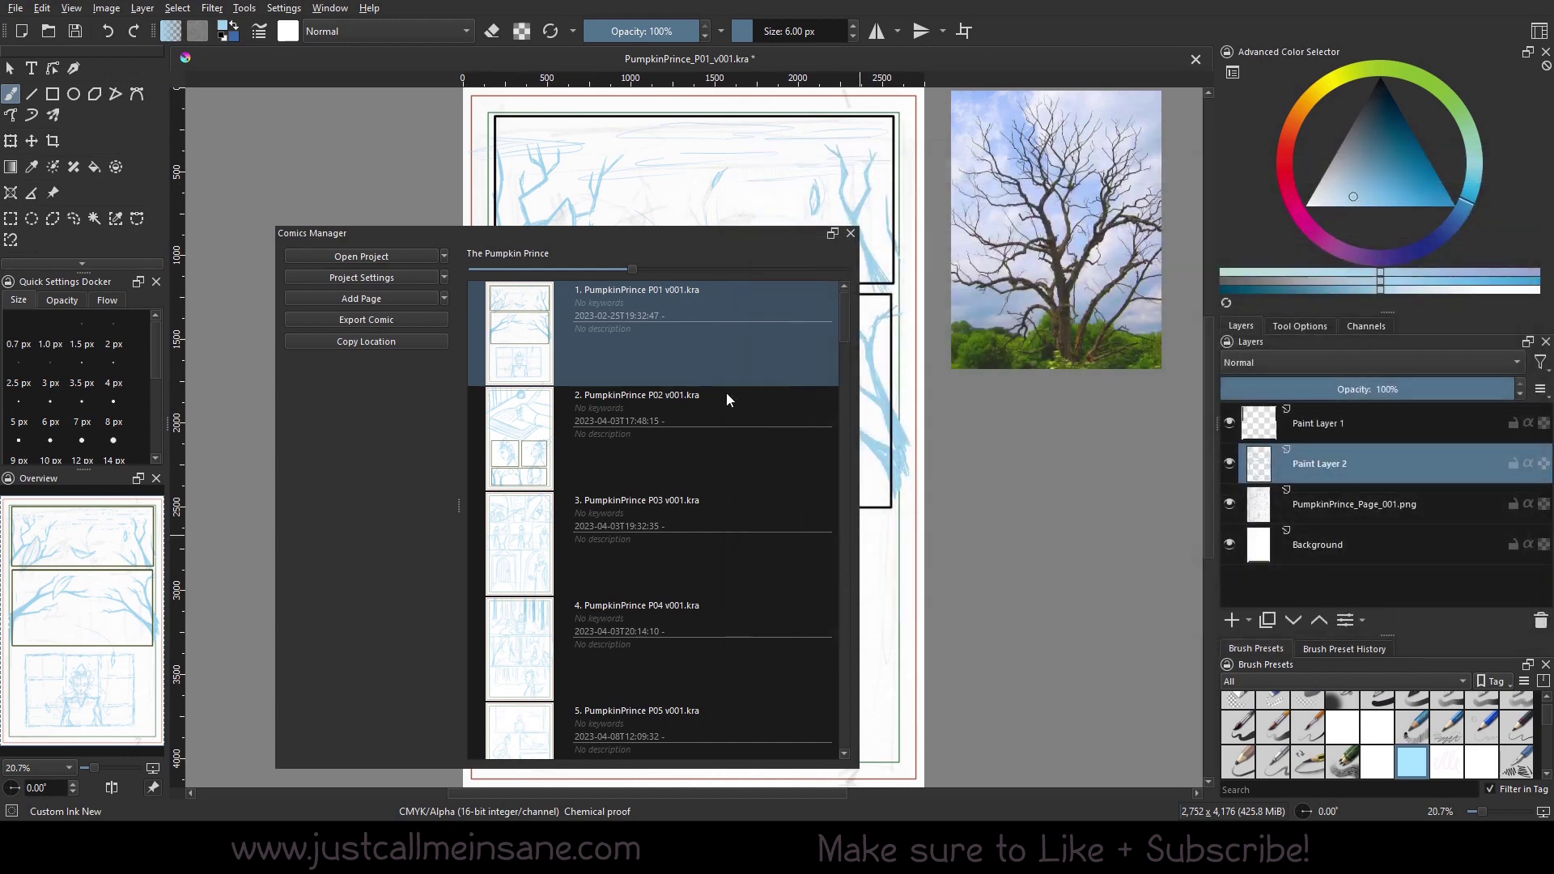
pyautogui.click(709, 443)
pyautogui.click(704, 345)
pyautogui.click(1196, 58)
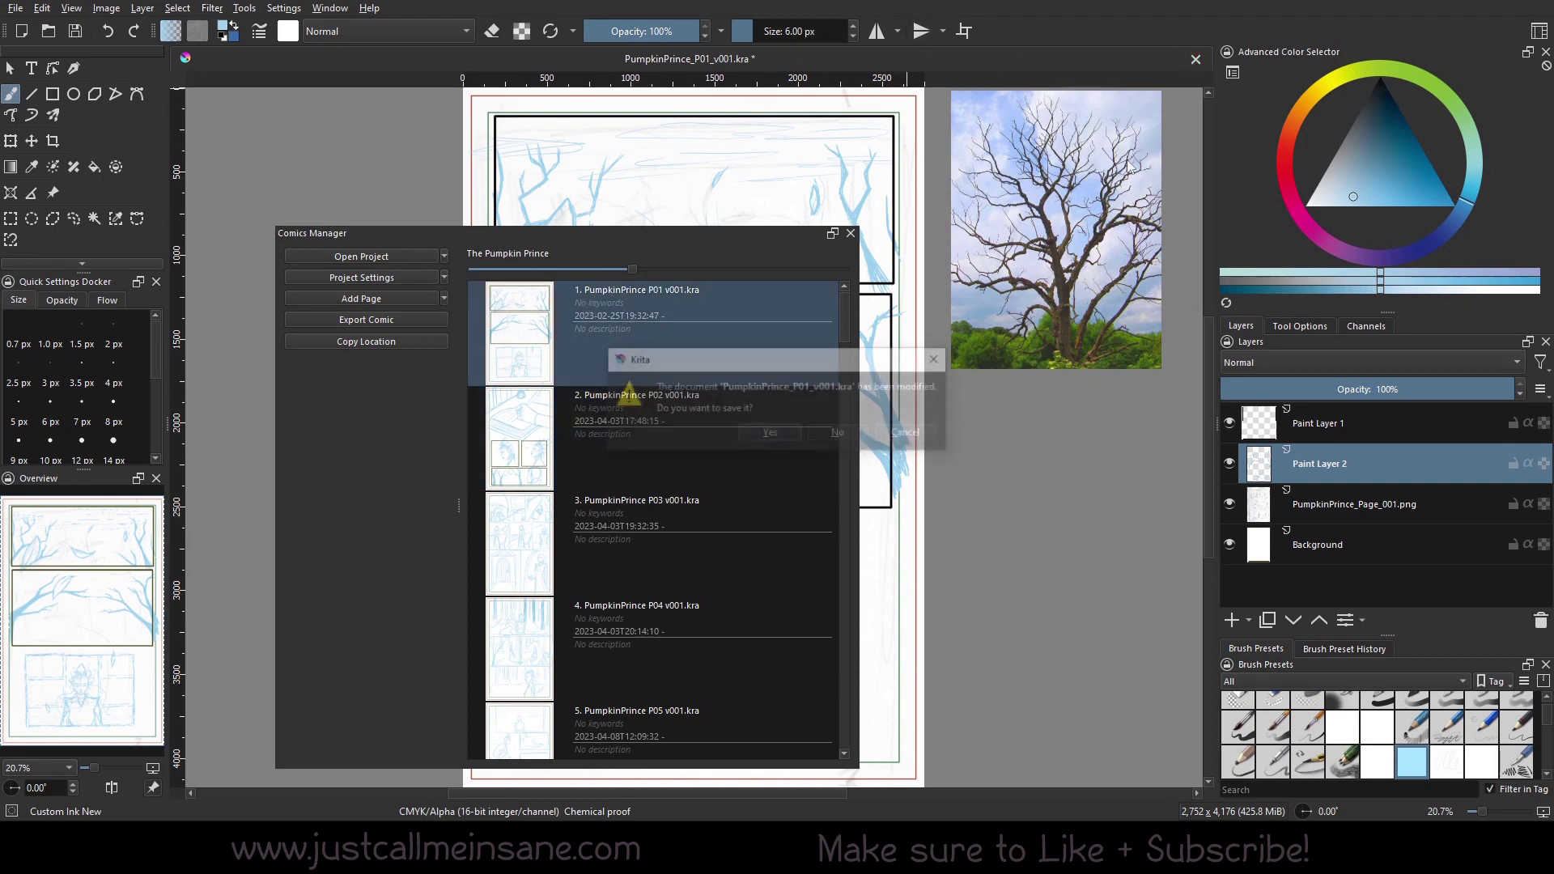
pyautogui.click(779, 433)
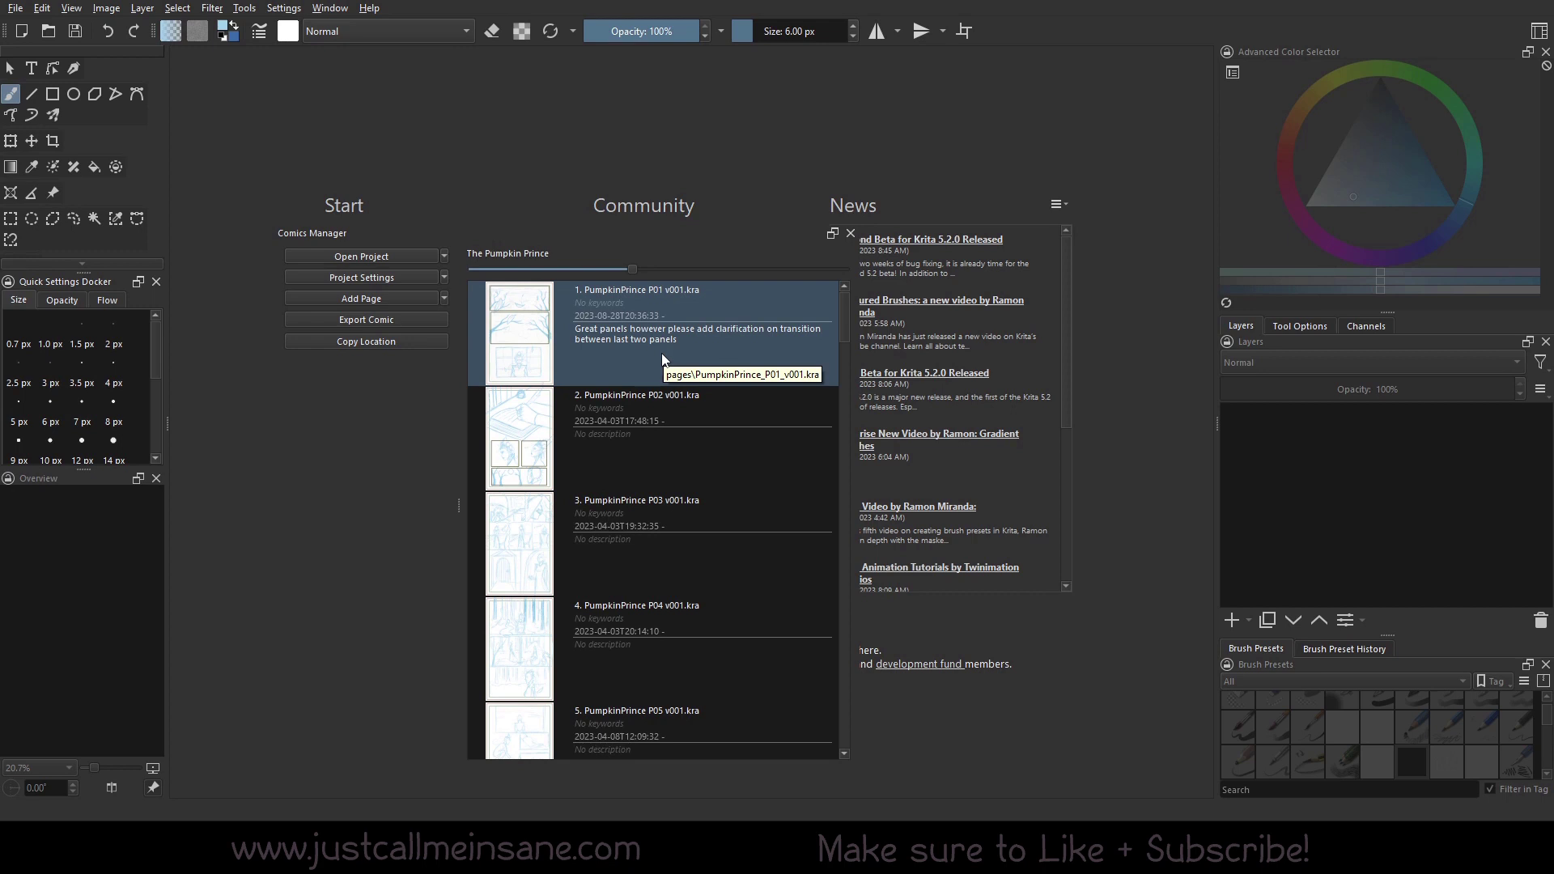
pyautogui.click(673, 445)
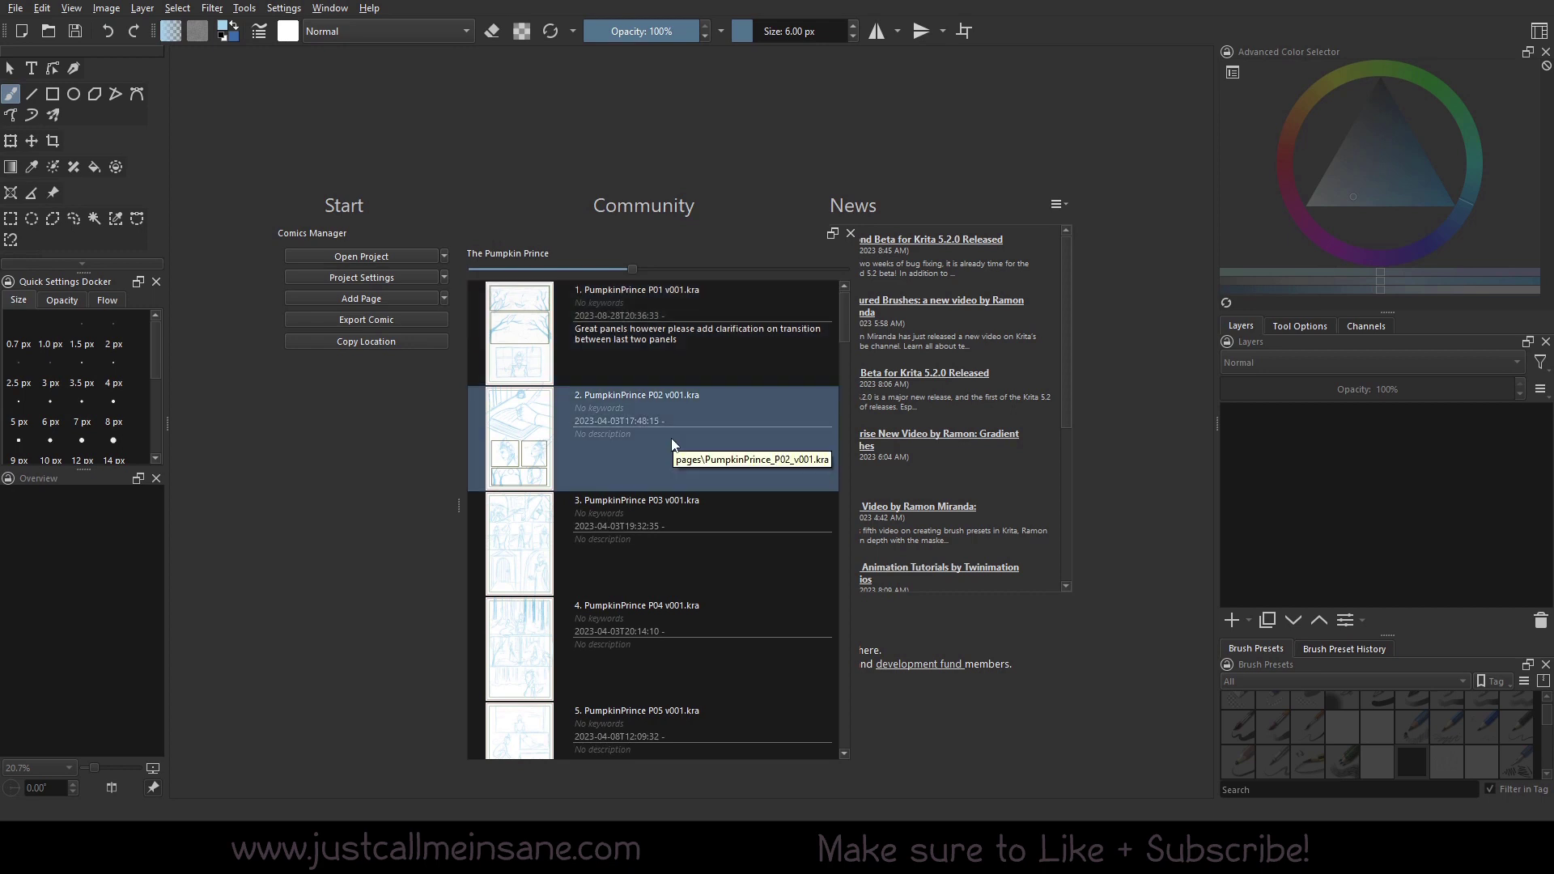
pyautogui.click(444, 280)
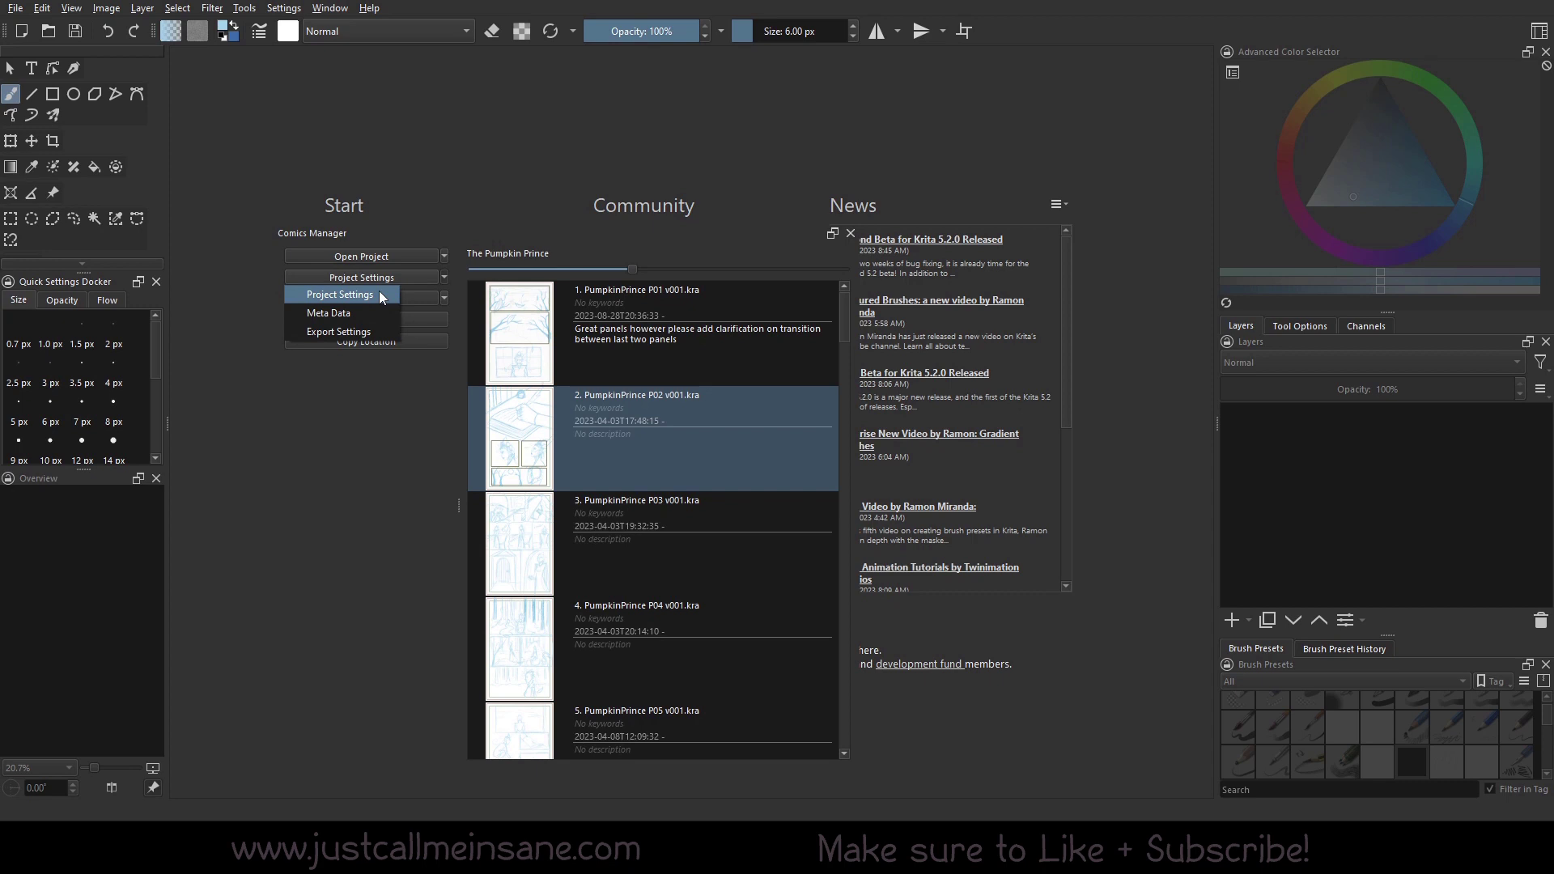
pyautogui.click(718, 366)
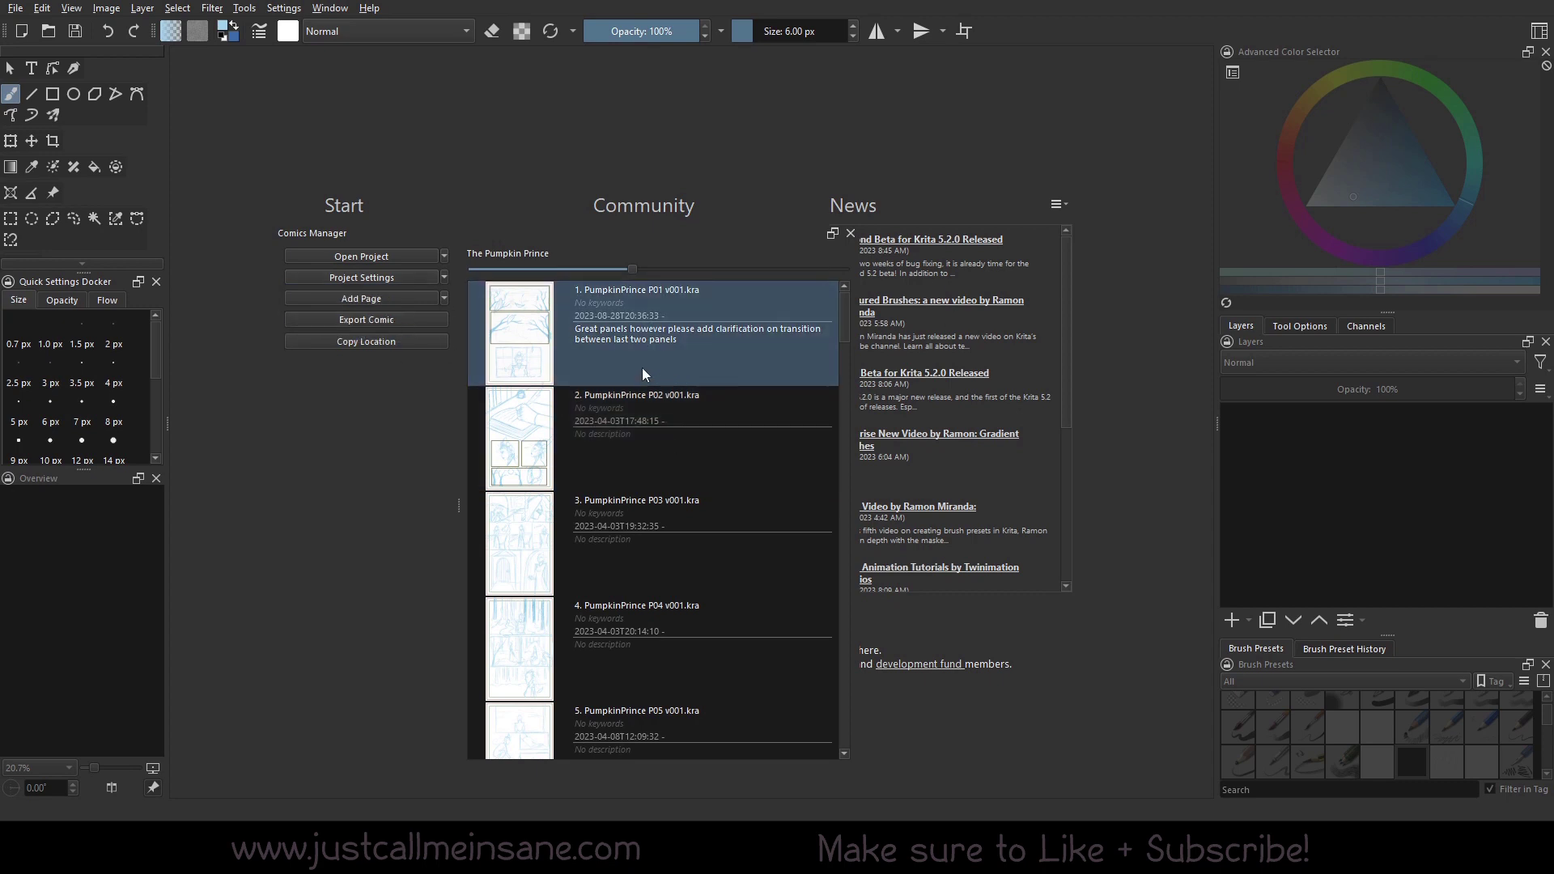
pyautogui.click(678, 528)
pyautogui.click(684, 366)
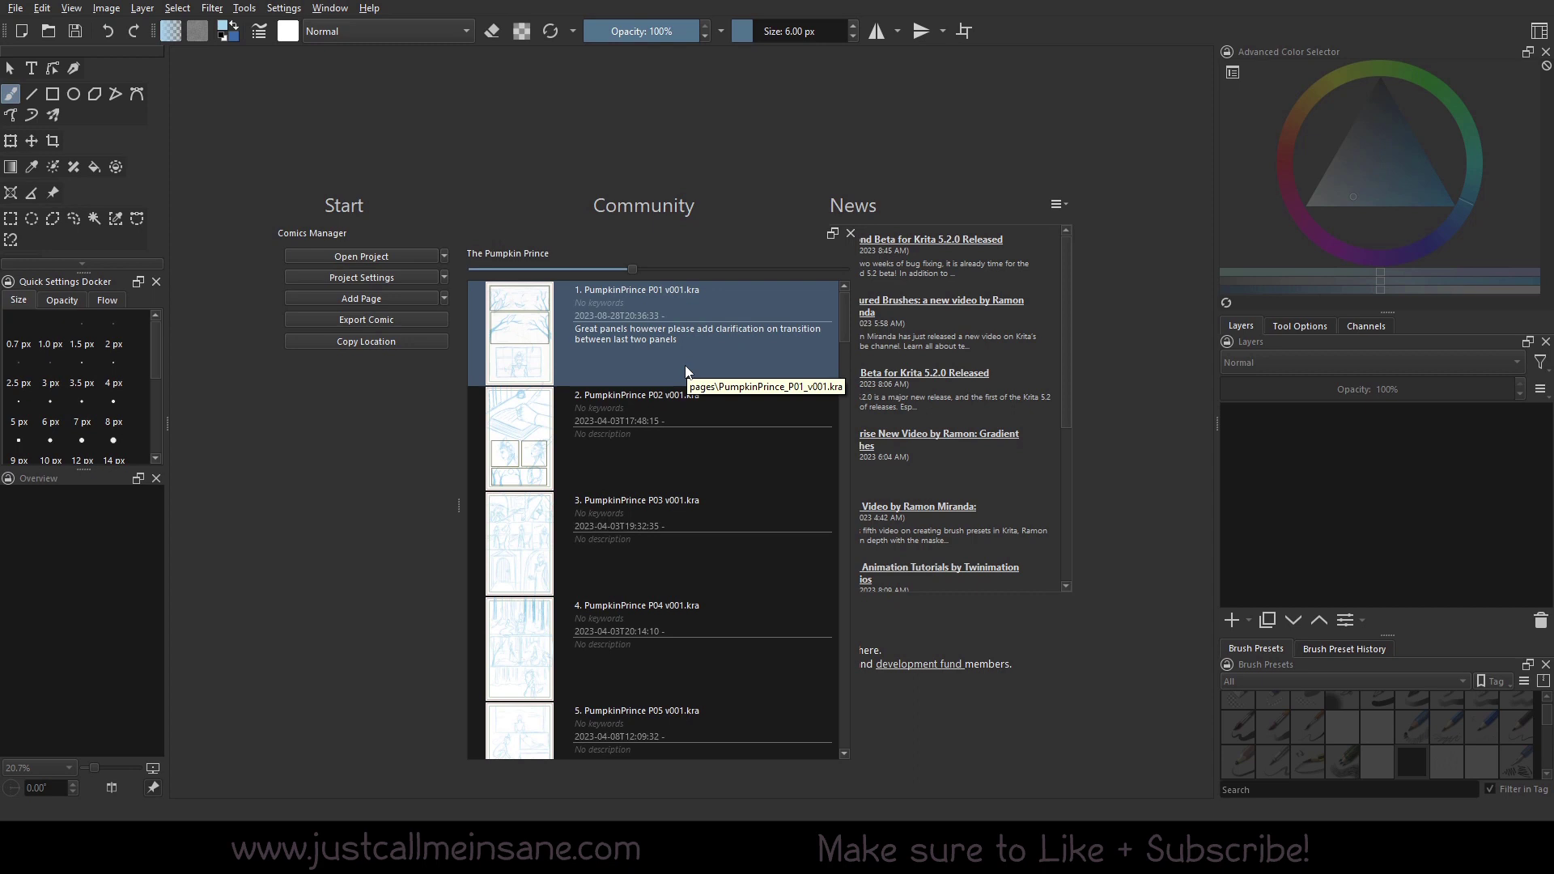
pyautogui.click(444, 299)
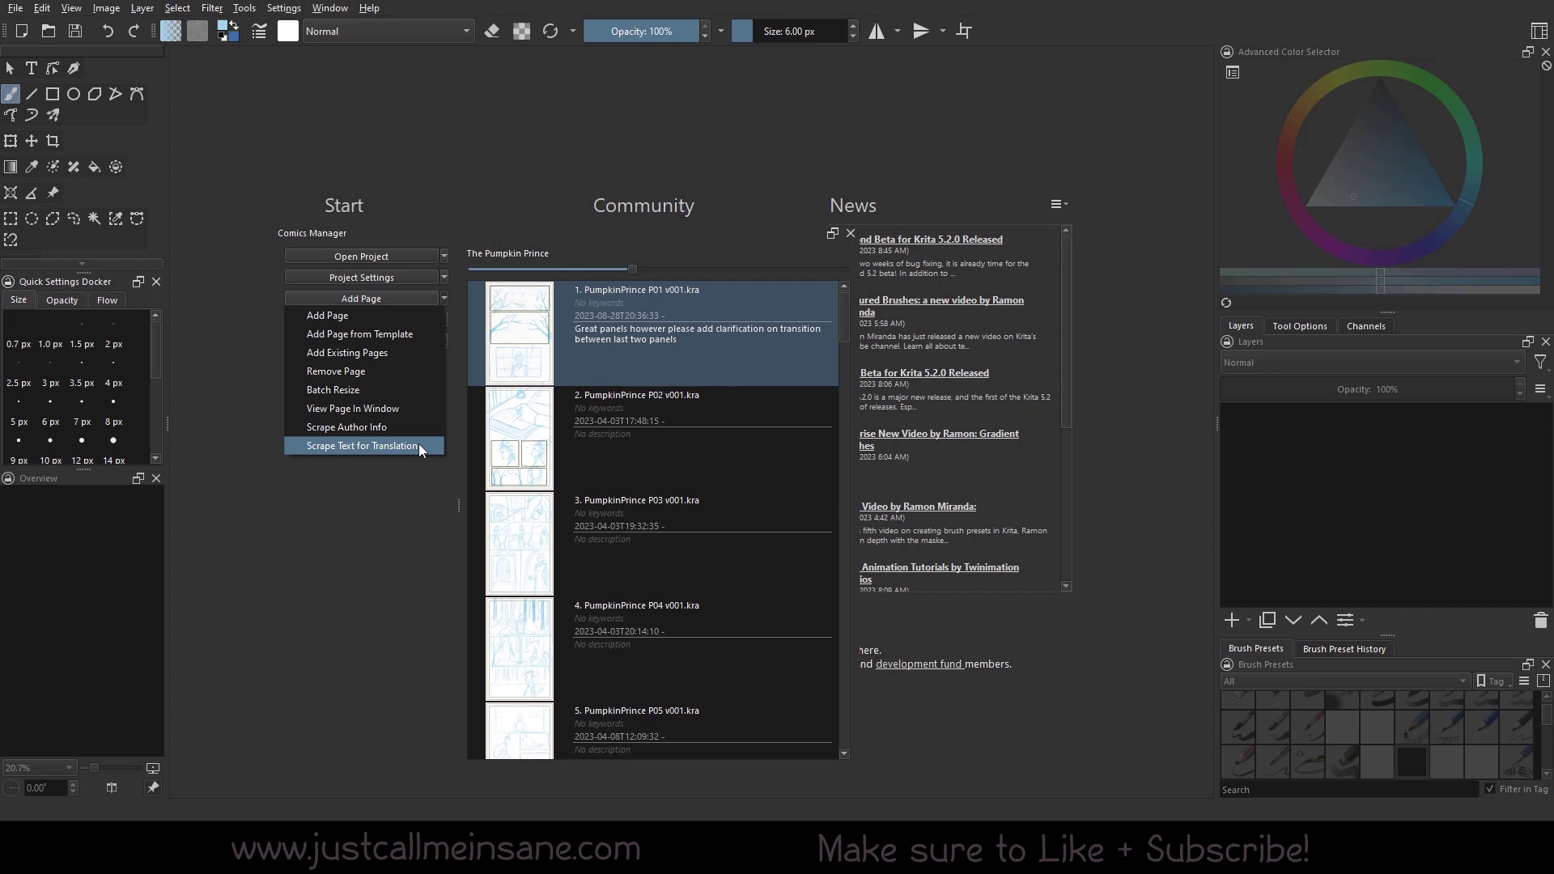
pyautogui.click(434, 501)
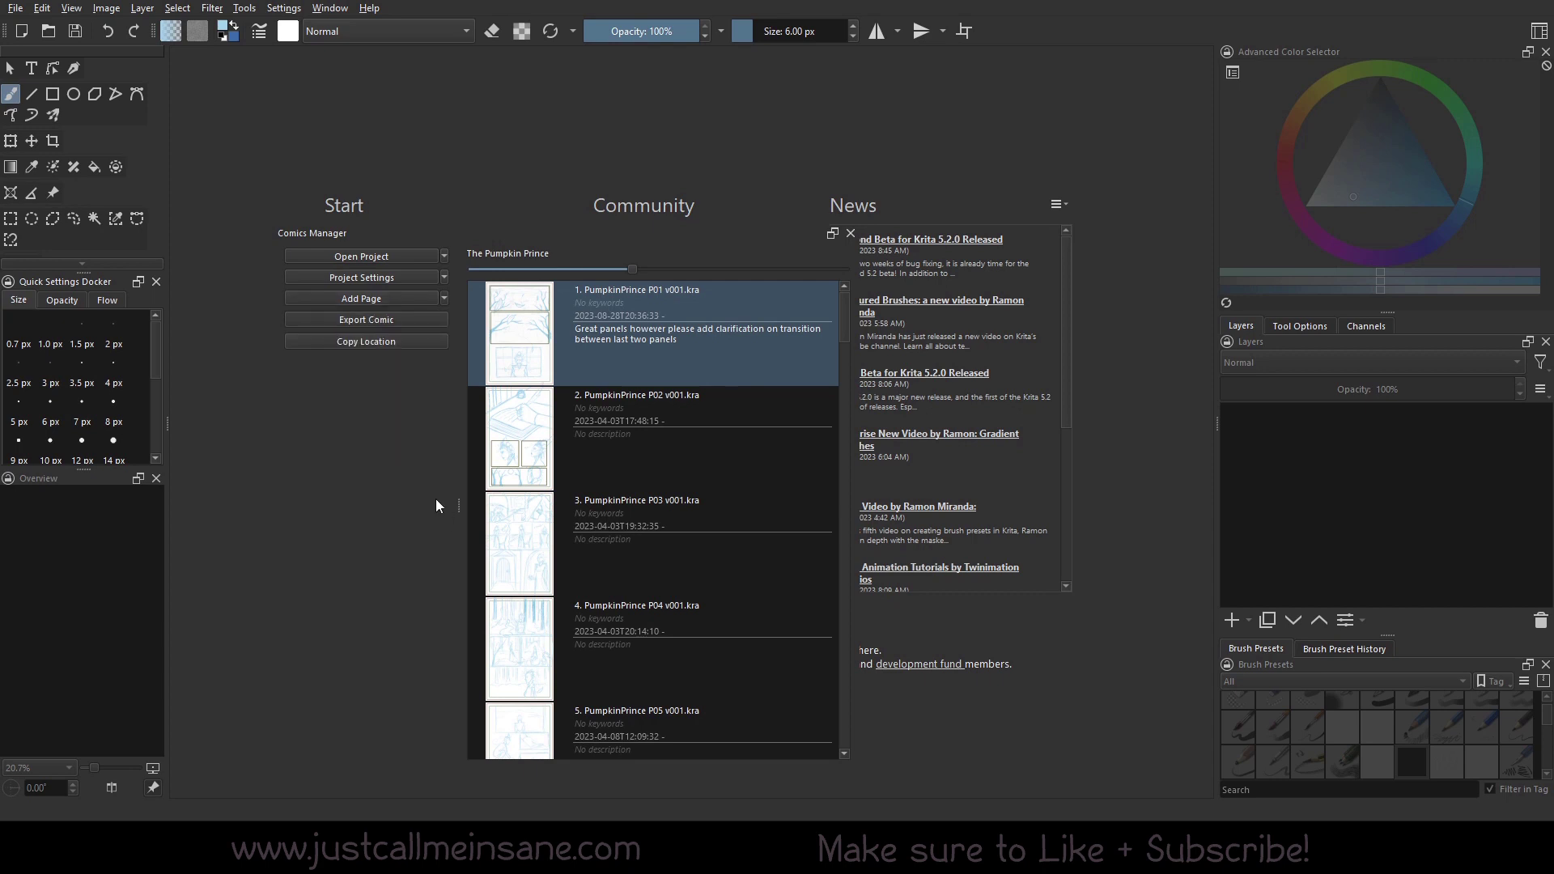